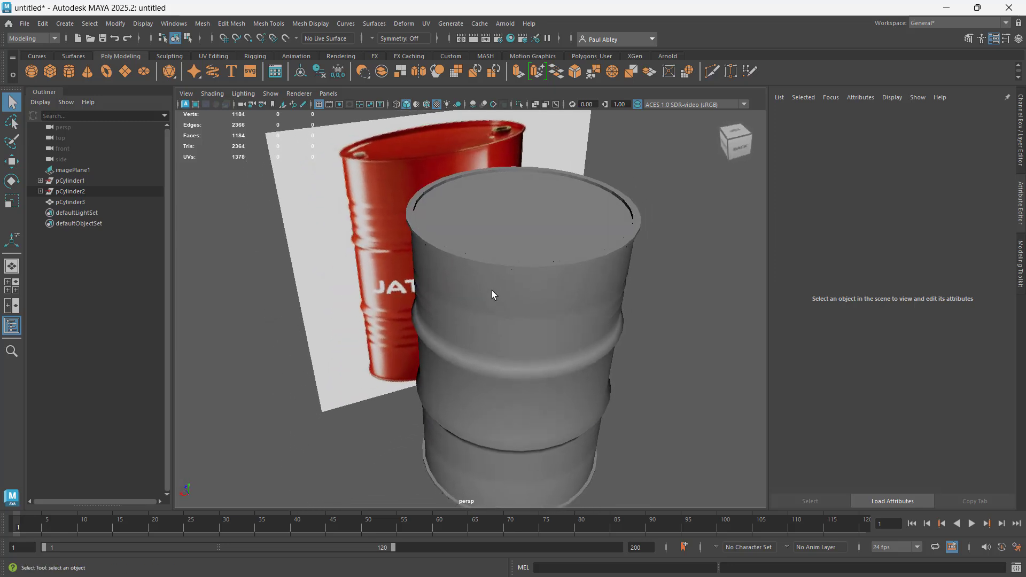
# Display the wireframe over the shaded barrel model
pyautogui.click(426, 105)
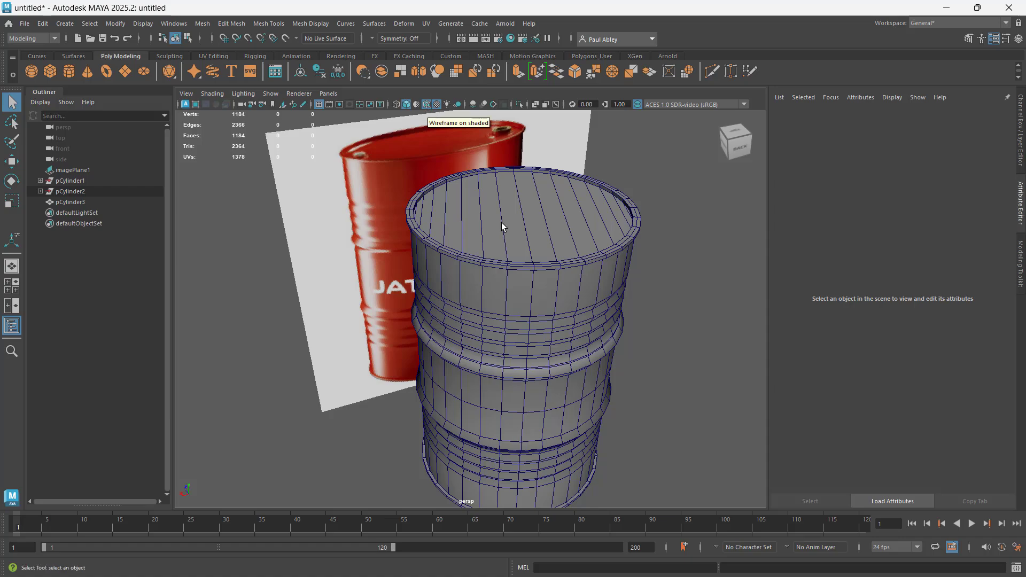
pyautogui.scroll(-2, 502, 226)
pyautogui.keyDown('alt'); pyautogui.moveTo(533, 272); pyautogui.dragTo(495, 212); pyautogui.keyUp('alt')
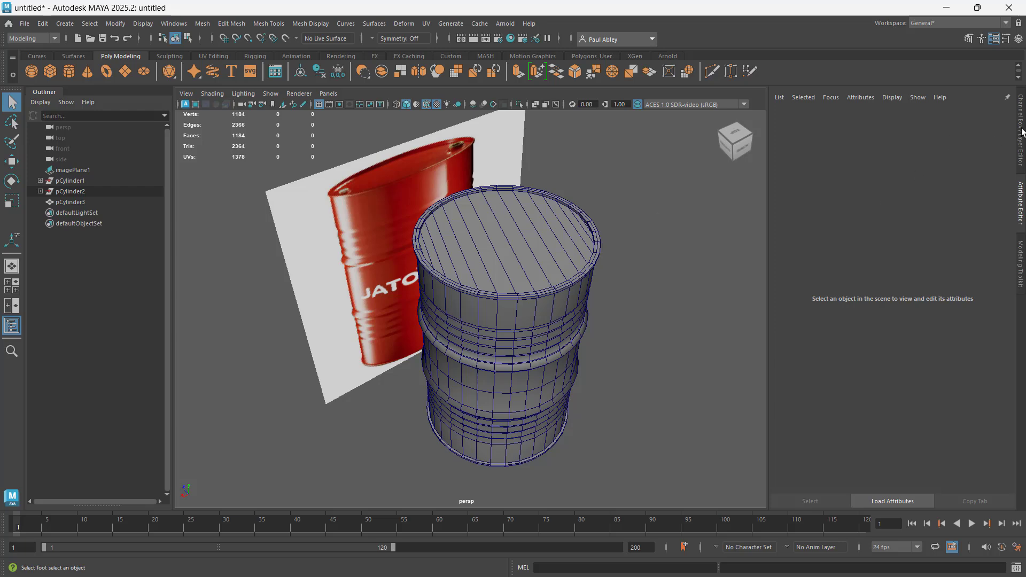
# Select the barrel mesh pCylinder3 and examine its list of construction-history nodes
pyautogui.click(1021, 130)
pyautogui.click(1020, 202)
pyautogui.click(421, 322)
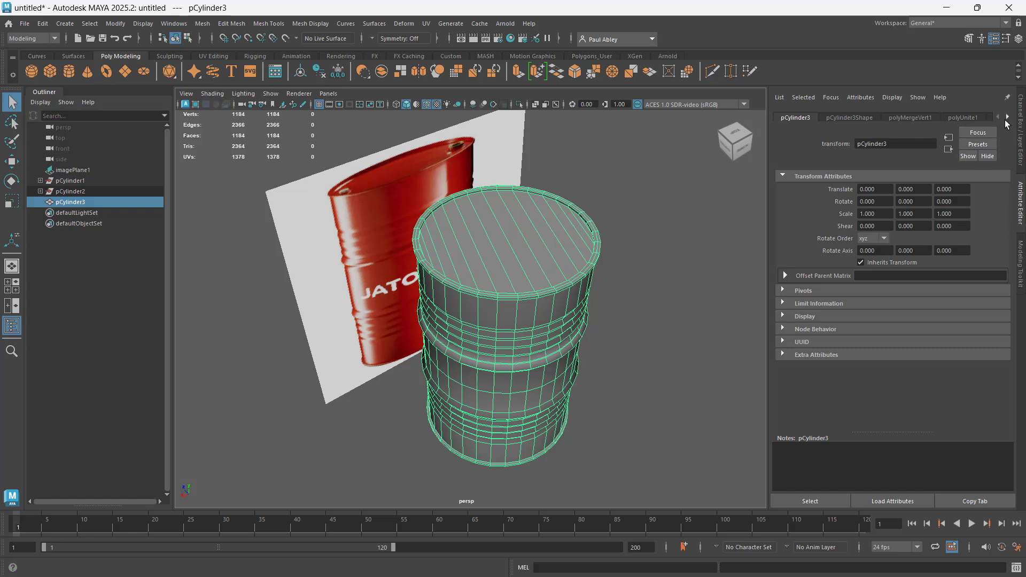
pyautogui.click(1006, 117)
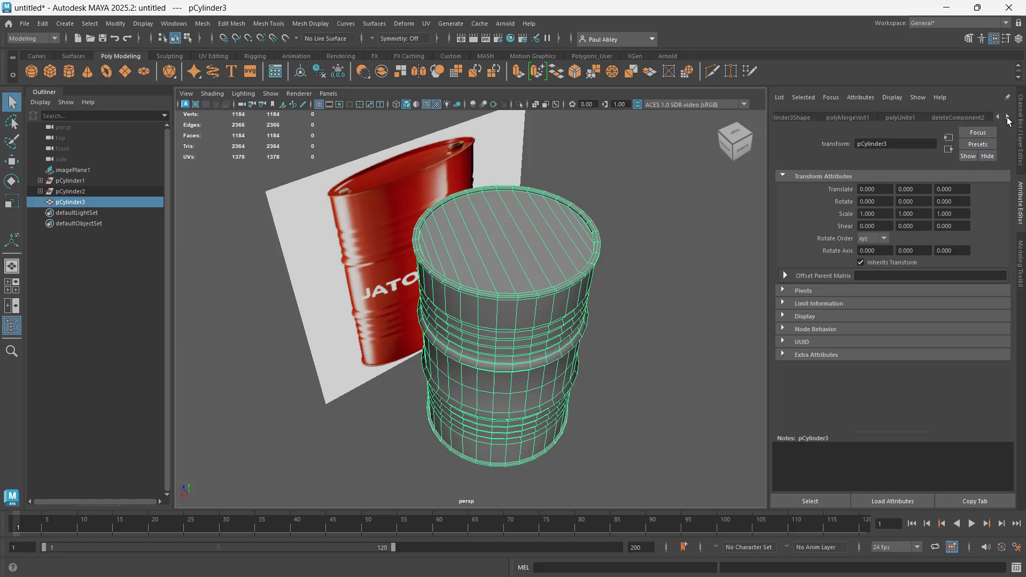
pyautogui.click(1006, 118)
pyautogui.click(1007, 117)
pyautogui.click(1007, 117)
pyautogui.click(1008, 117)
pyautogui.click(1007, 118)
pyautogui.click(1007, 118)
pyautogui.click(997, 117)
pyautogui.click(997, 118)
pyautogui.click(997, 118)
pyautogui.click(997, 118)
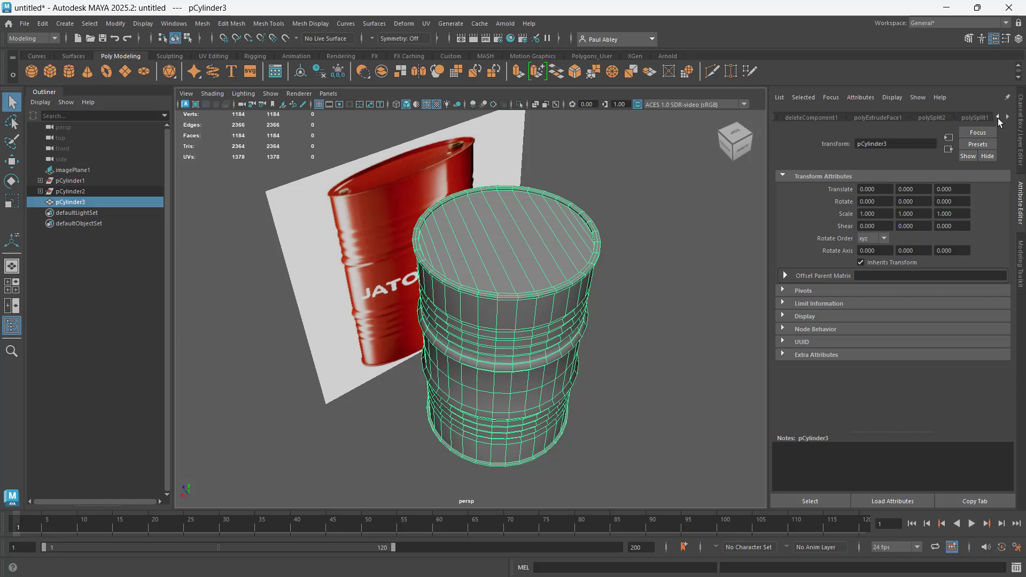
pyautogui.click(997, 118)
pyautogui.click(997, 117)
pyautogui.click(997, 118)
pyautogui.click(997, 118)
pyautogui.click(997, 117)
pyautogui.click(997, 118)
pyautogui.click(997, 118)
pyautogui.click(997, 118)
pyautogui.click(997, 118)
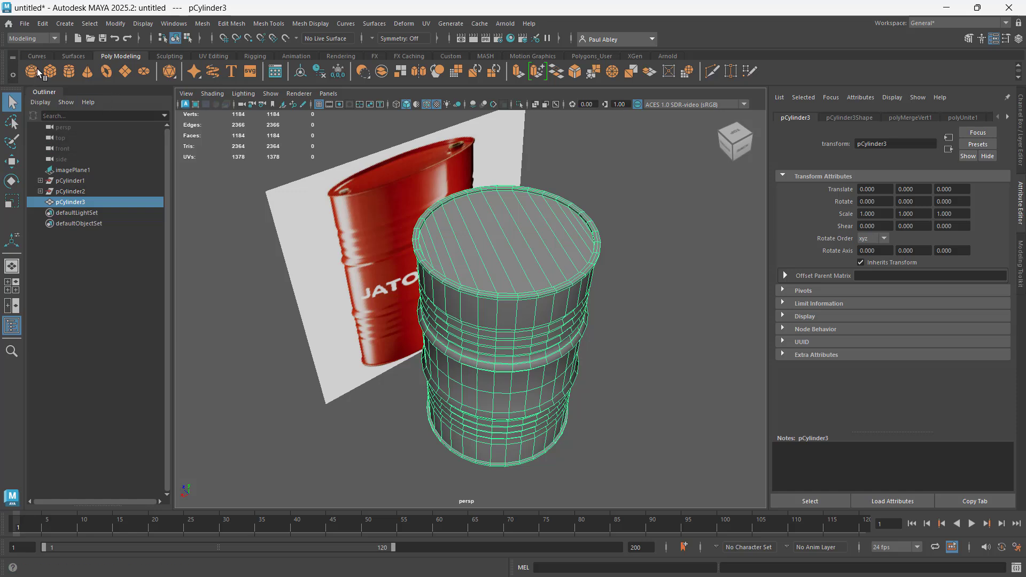
# Delete all construction history in the scene and check the barrel's remaining nodes
pyautogui.click(42, 25)
pyautogui.moveTo(68, 163)
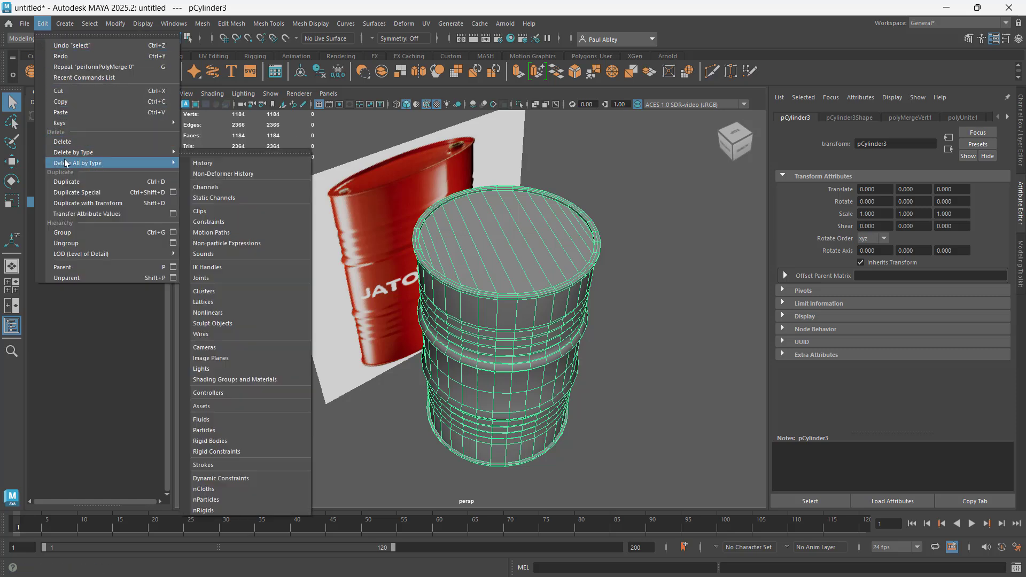
pyautogui.click(198, 163)
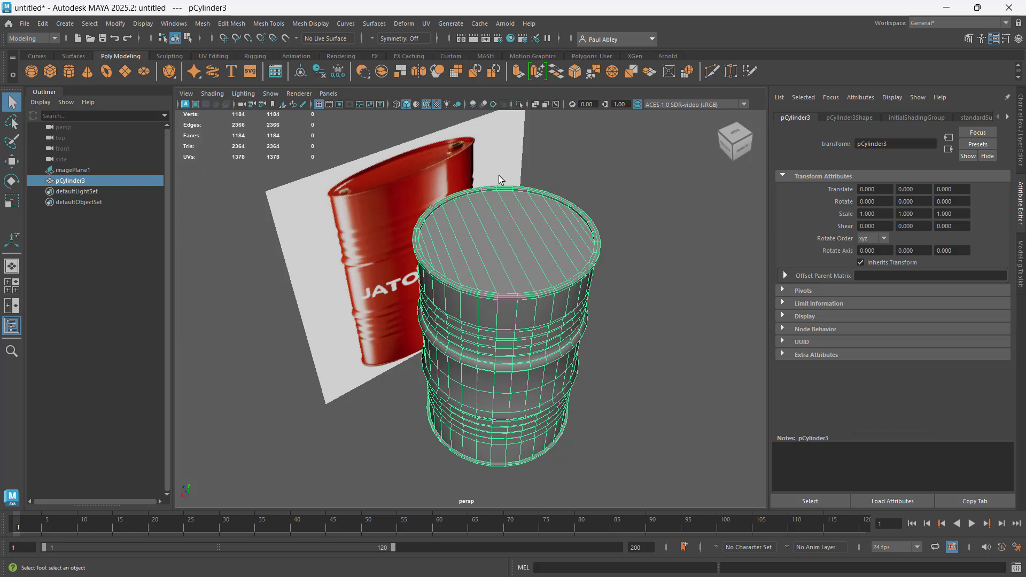
pyautogui.click(1007, 117)
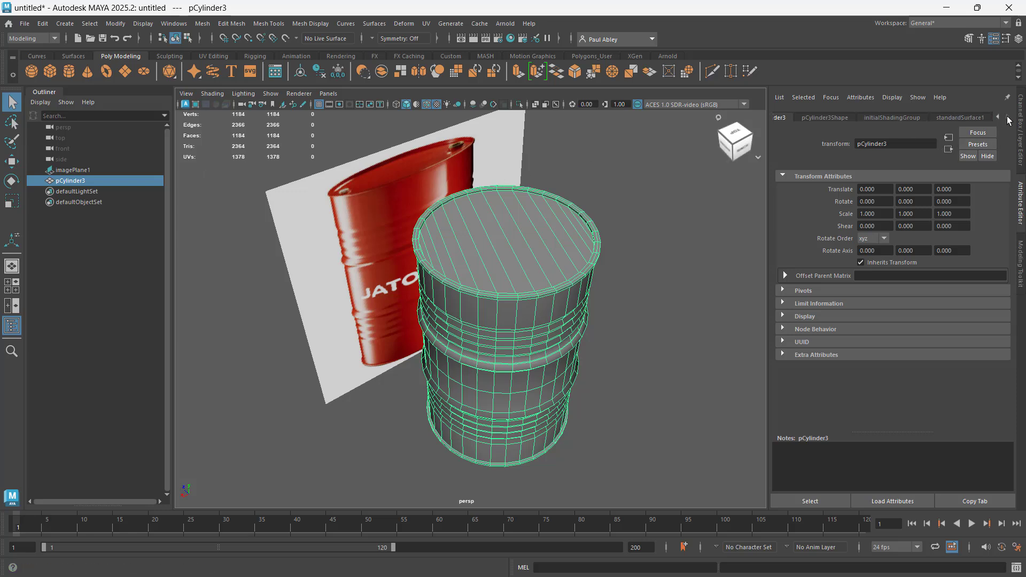
pyautogui.click(997, 119)
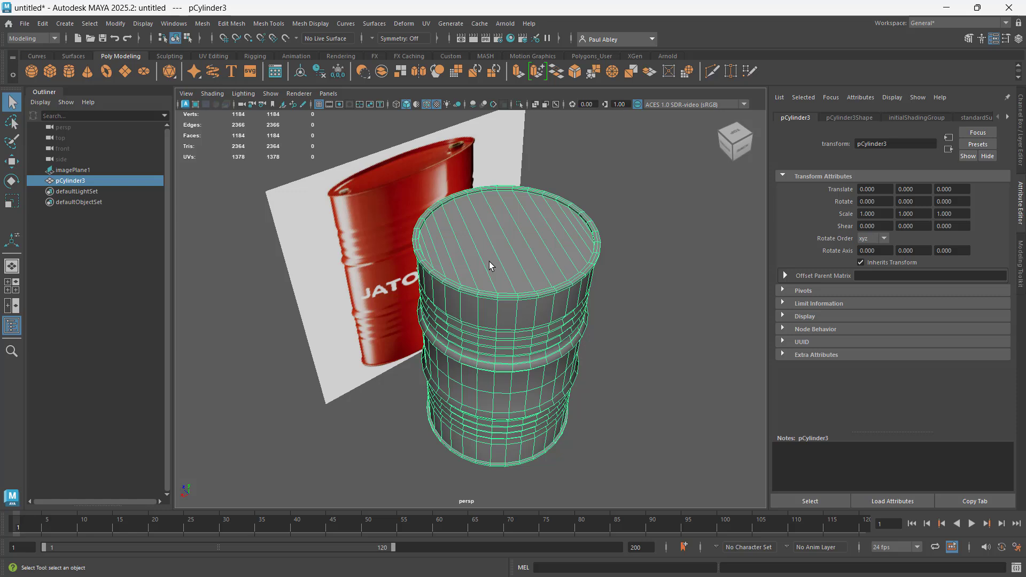
# Freeze the barrel's transformations and rename the mesh Drum_LP
pyautogui.click(113, 24)
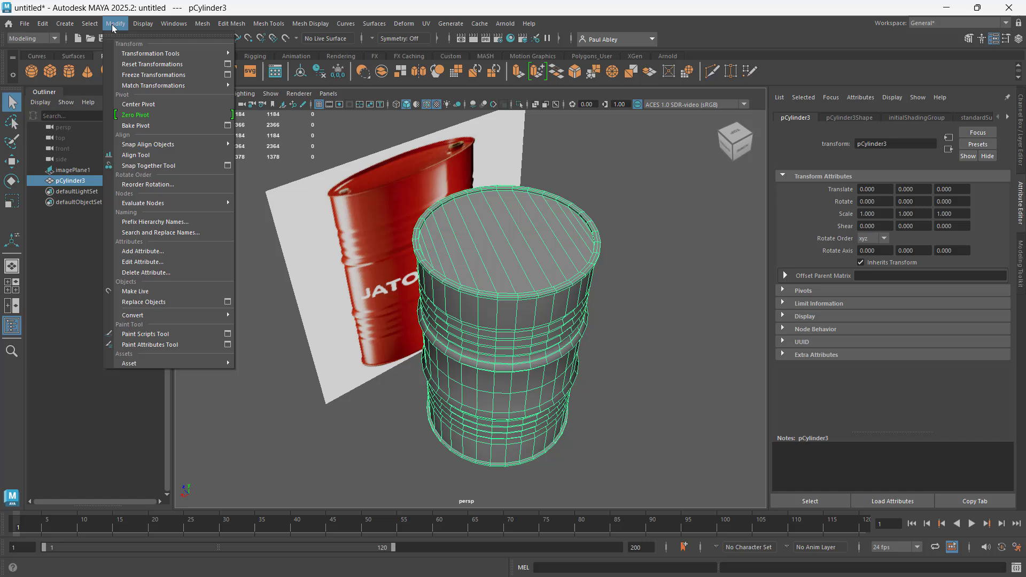
pyautogui.click(135, 75)
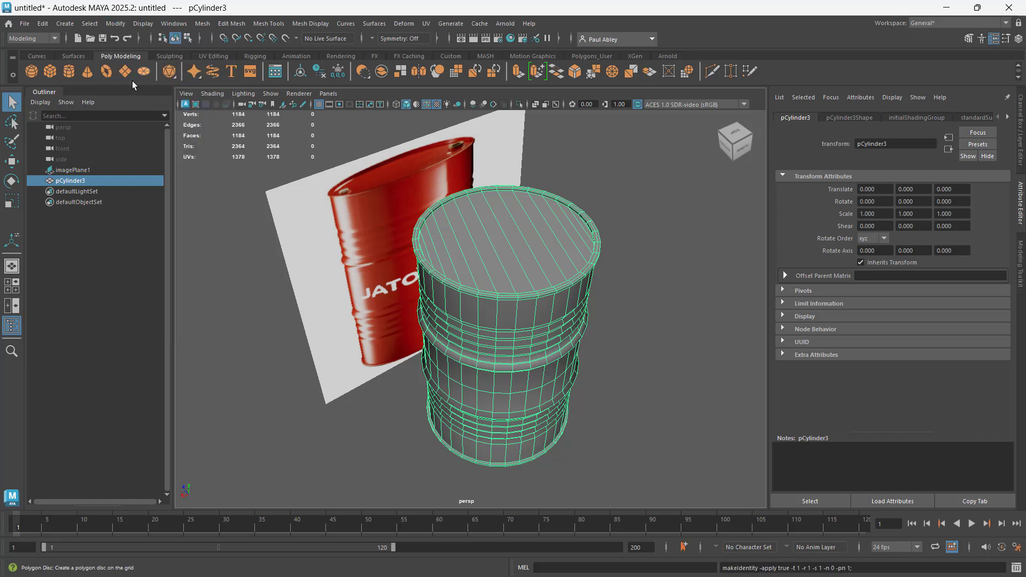
pyautogui.doubleClick(72, 181)
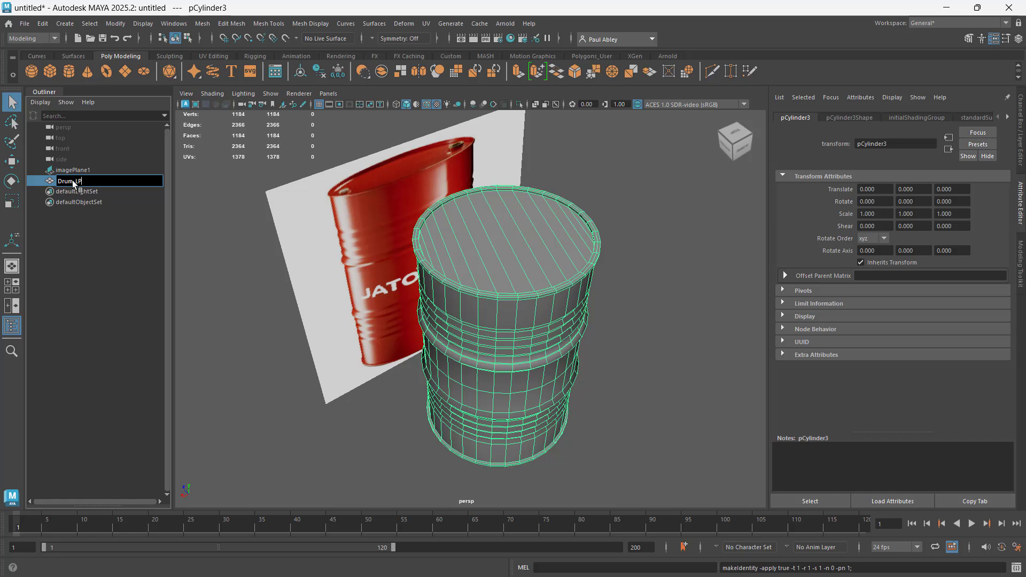
pyautogui.press('Return')
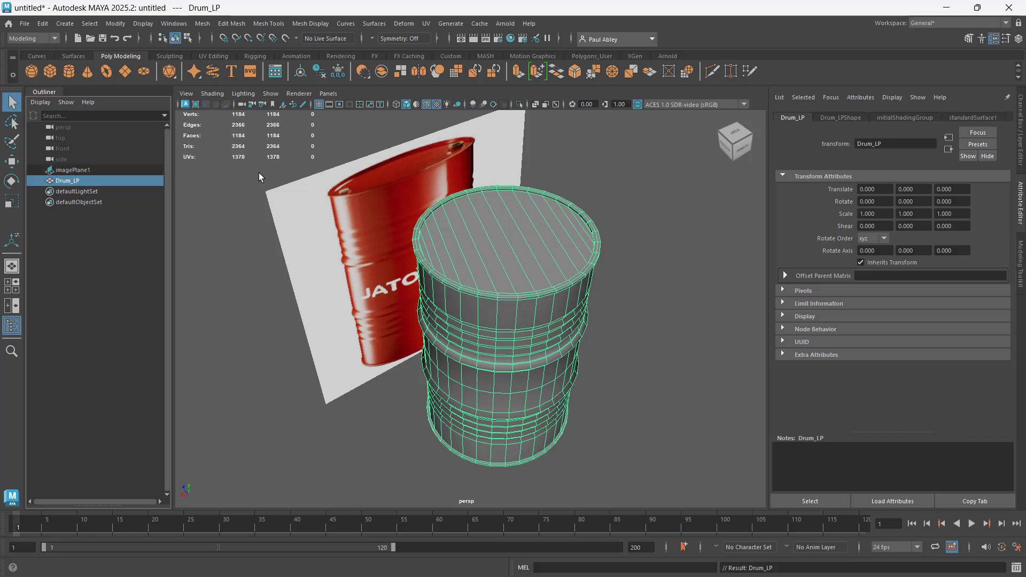
pyautogui.click(480, 252)
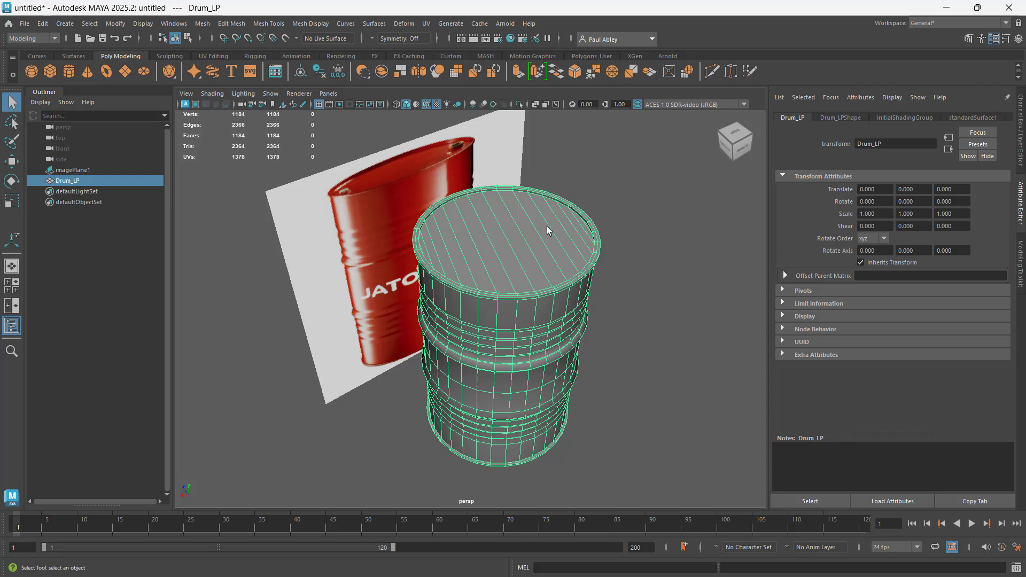
# Switch to Chrome, examine the cap in the Shutterstock oil drum lid photo, and return to Maya
pyautogui.keyDown('alt'); pyautogui.moveTo(547, 226); pyautogui.dragTo(500, 299); pyautogui.keyUp('alt')
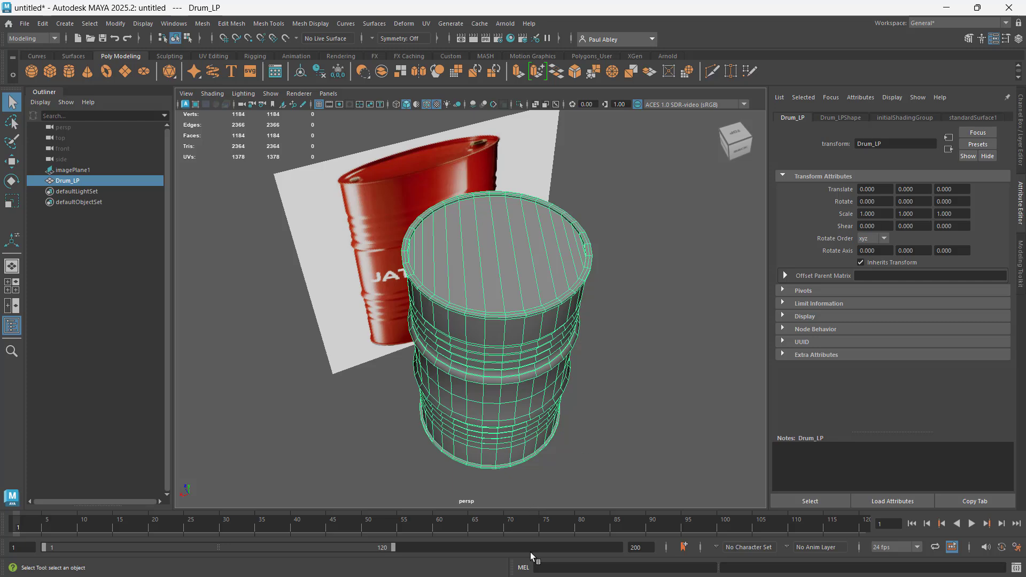
pyautogui.press('super')
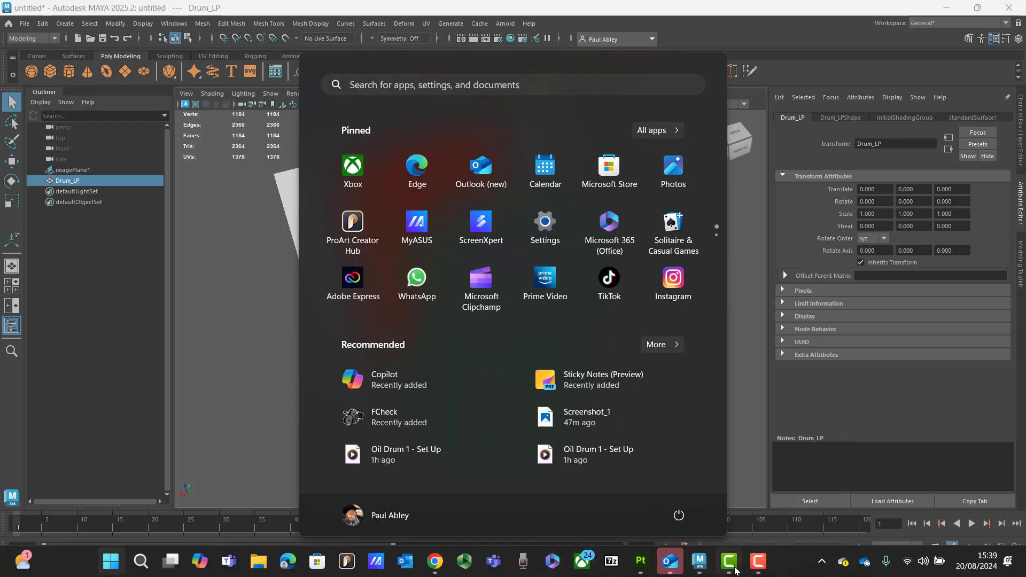
pyautogui.moveTo(754, 570)
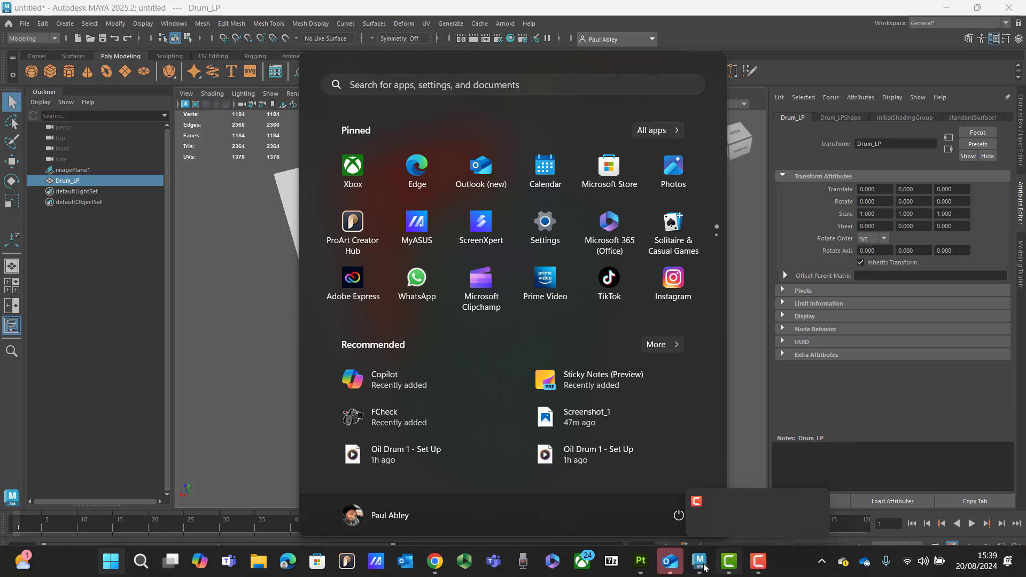
pyautogui.click(436, 563)
pyautogui.click(389, 14)
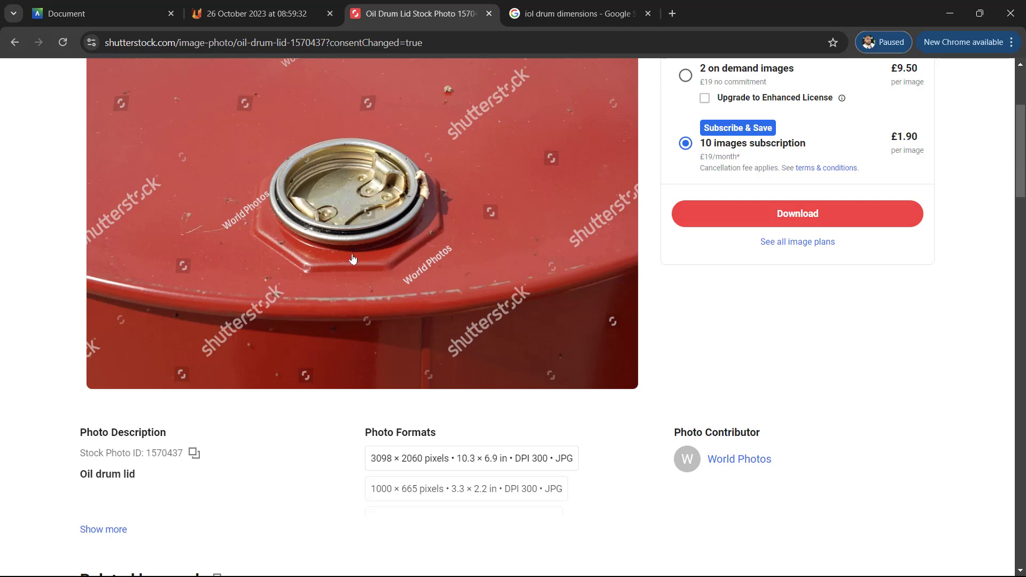
pyautogui.hotkey('alt', 'Tab')
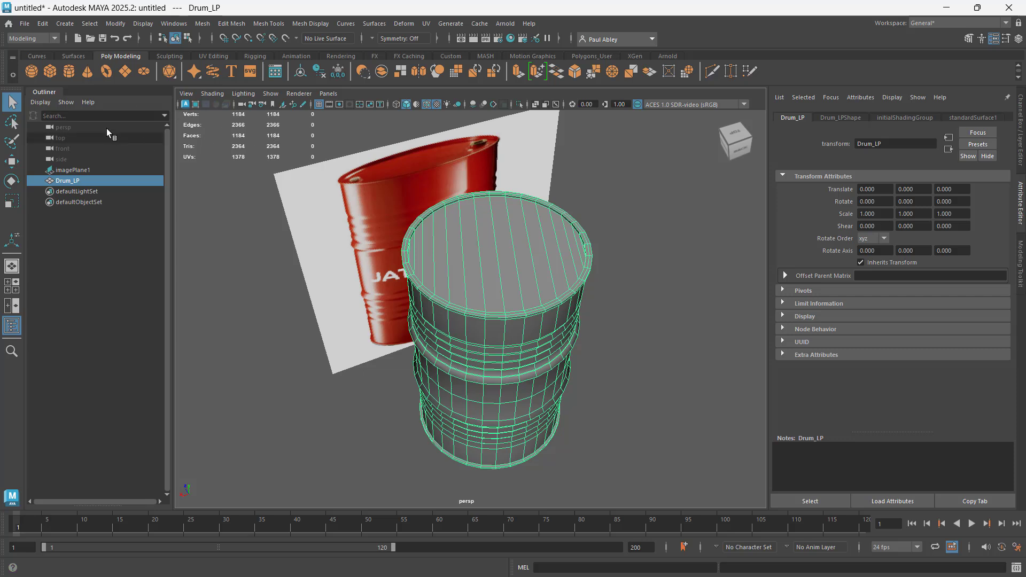
# Create a polygon cylinder scaled uniformly to about 0.202 and raise it above the drum to about 79.2 on Y
pyautogui.click(69, 74)
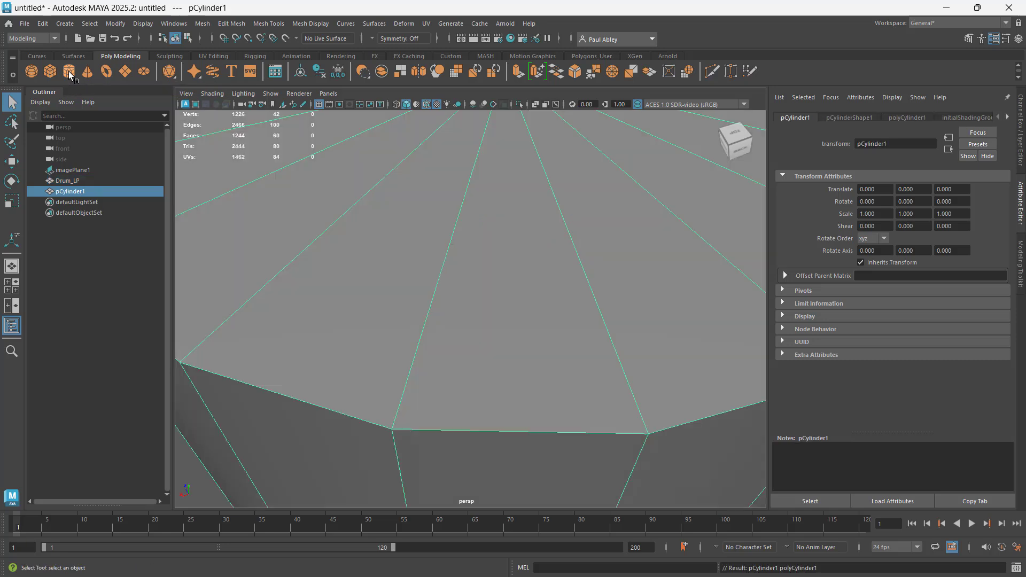
pyautogui.press('f')
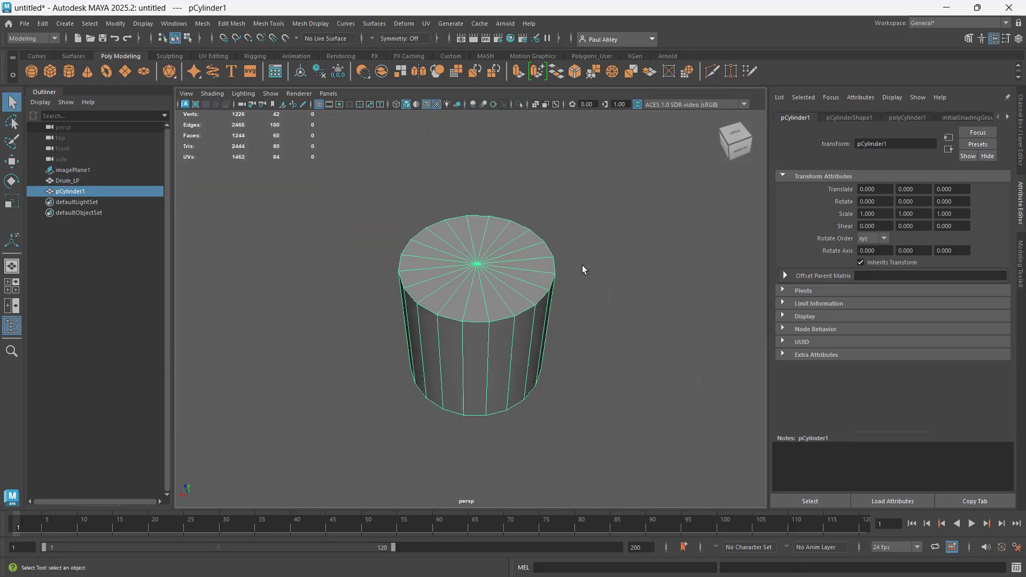
pyautogui.press('r')
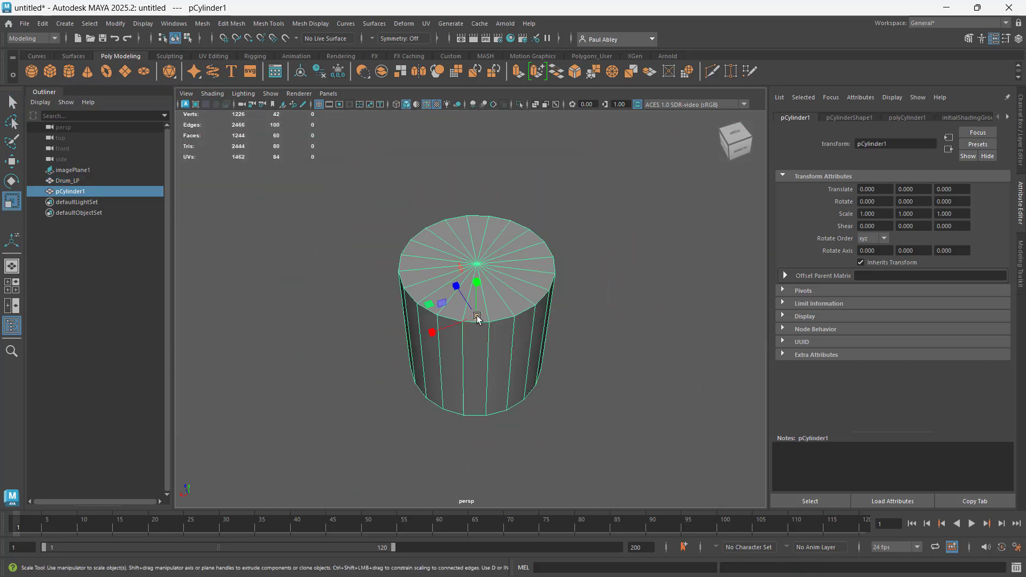
pyautogui.moveTo(477, 318); pyautogui.dragTo(380, 274)
pyautogui.press('w')
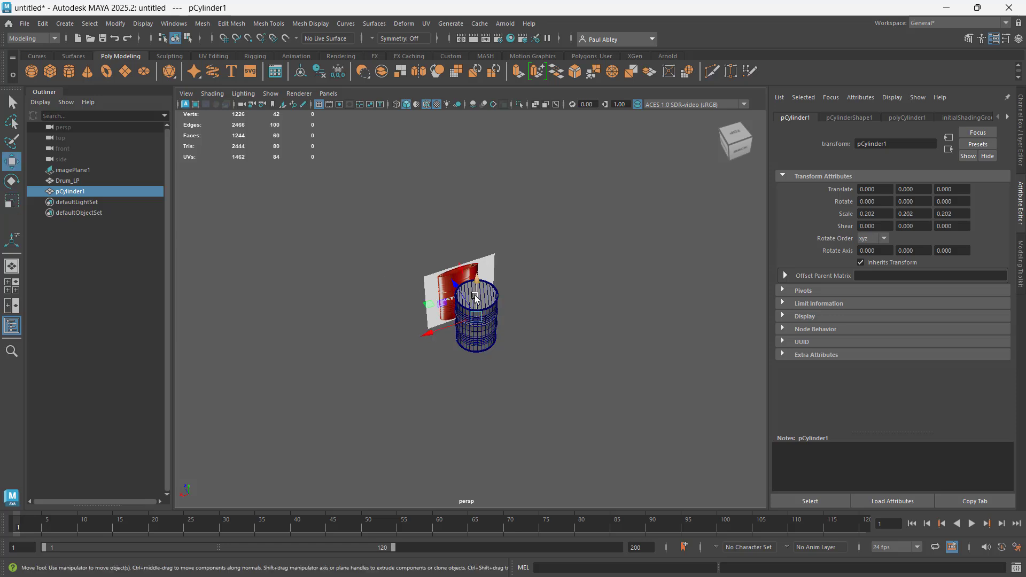
pyautogui.moveTo(476, 291); pyautogui.dragTo(491, 272)
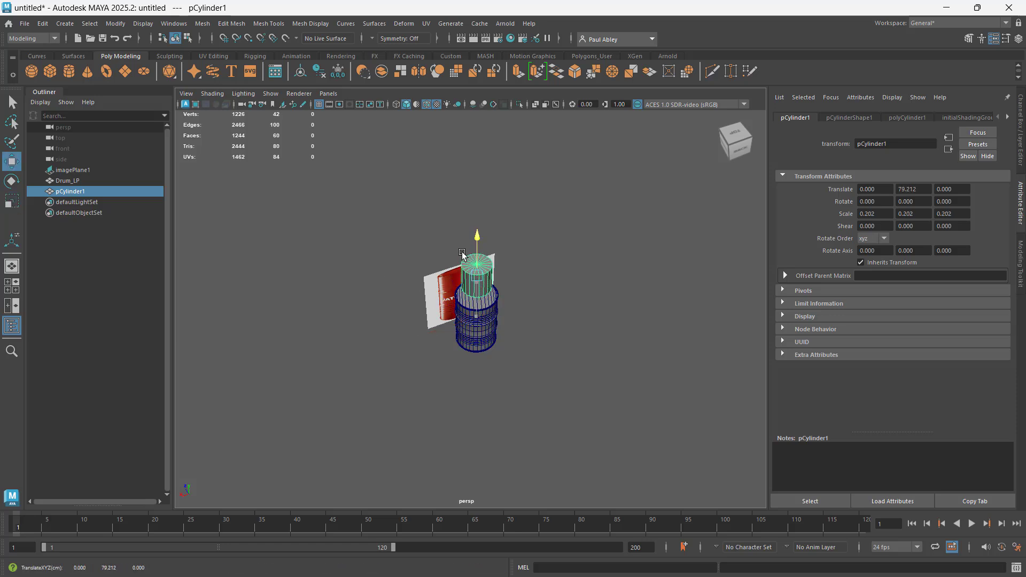
# Flatten the new cylinder vertically into a thin disc with a Y scale of about 0.015
pyautogui.scroll(6, 513, 272)
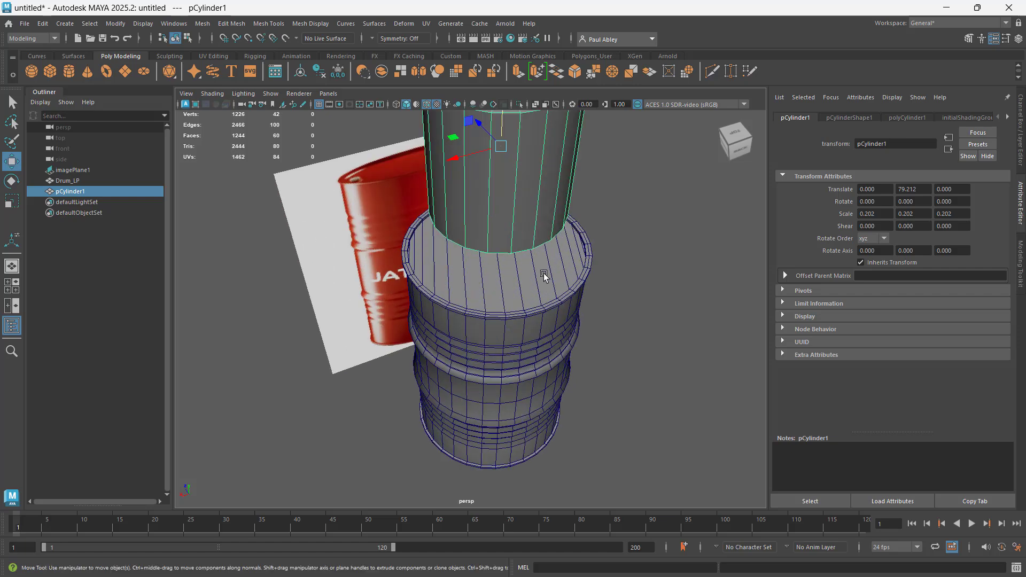
pyautogui.keyDown('alt'); pyautogui.moveTo(581, 256); pyautogui.dragTo(569, 297); pyautogui.keyUp('alt')
pyautogui.press('r')
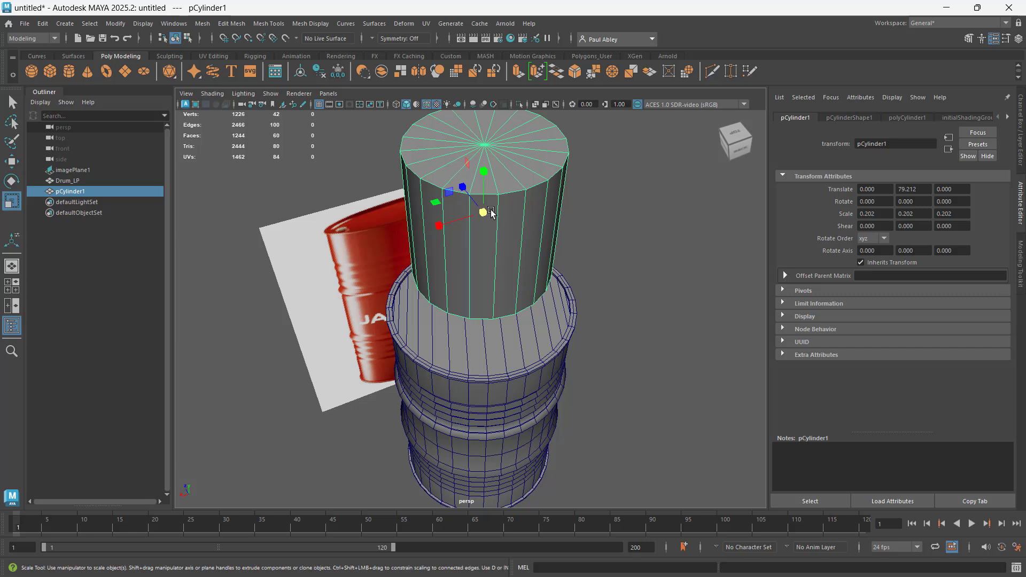
pyautogui.moveTo(484, 172); pyautogui.dragTo(488, 221)
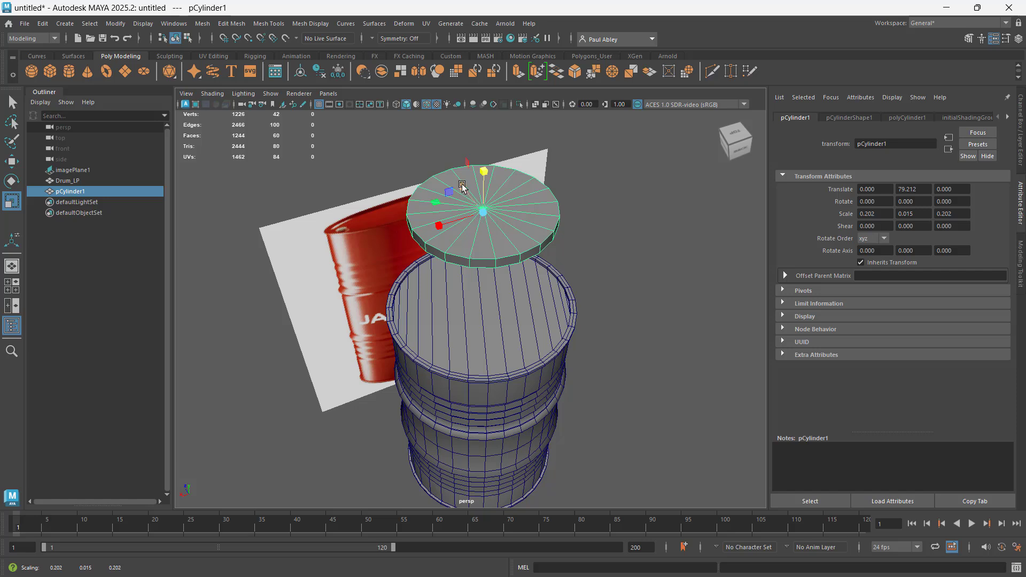
# Shrink the disc uniformly to a scale of about 0.032 across and lower it onto the drum's lid at about 43.18 on Y
pyautogui.moveTo(438, 224)
pyautogui.mouseDown()
pyautogui.moveTo(470, 217)
pyautogui.moveTo(456, 222)
pyautogui.mouseUp()
pyautogui.hotkey('ctrl', 'z')
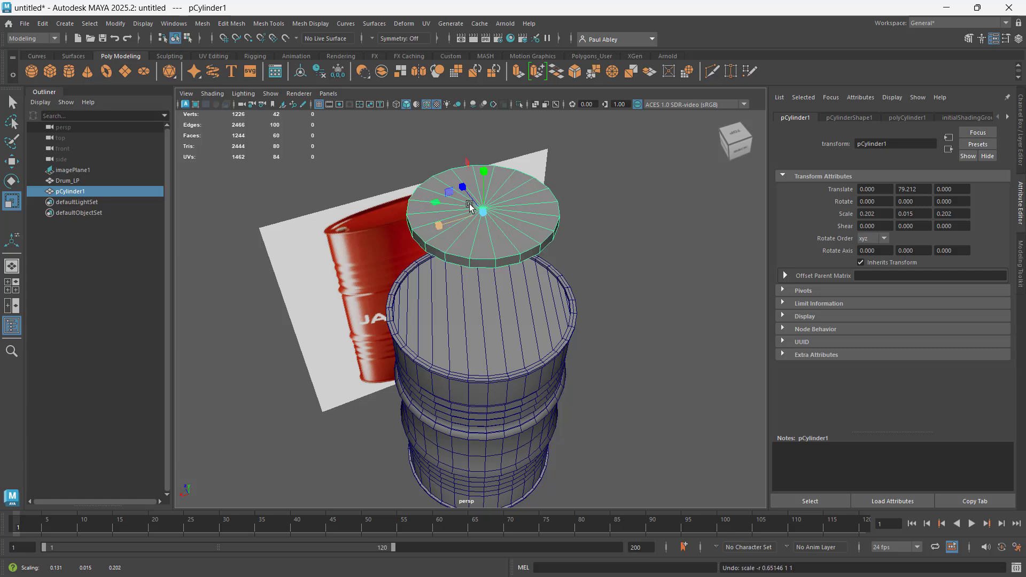
pyautogui.moveTo(463, 187); pyautogui.dragTo(393, 204)
pyautogui.hotkey('ctrl', 'z')
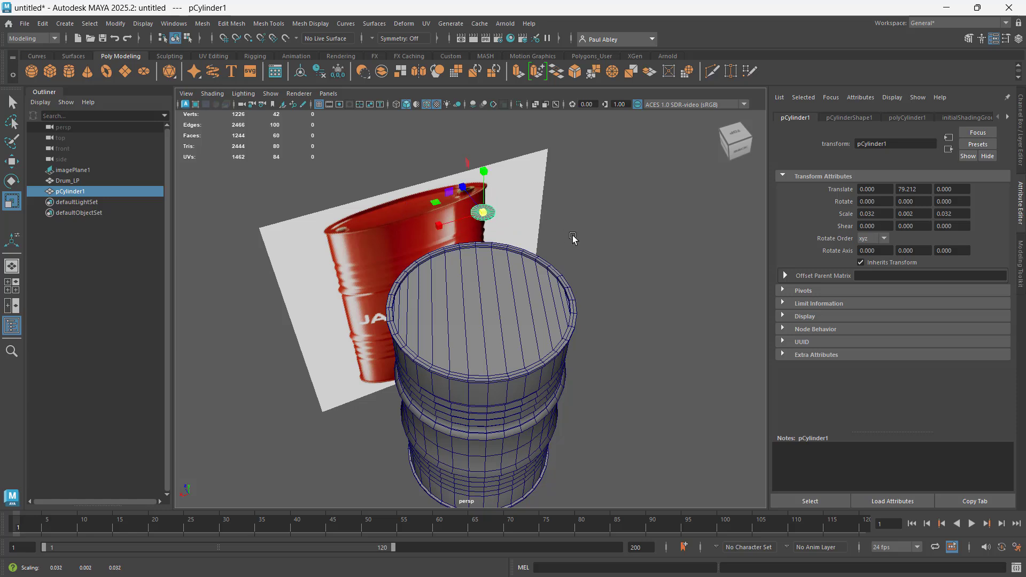
pyautogui.press('w')
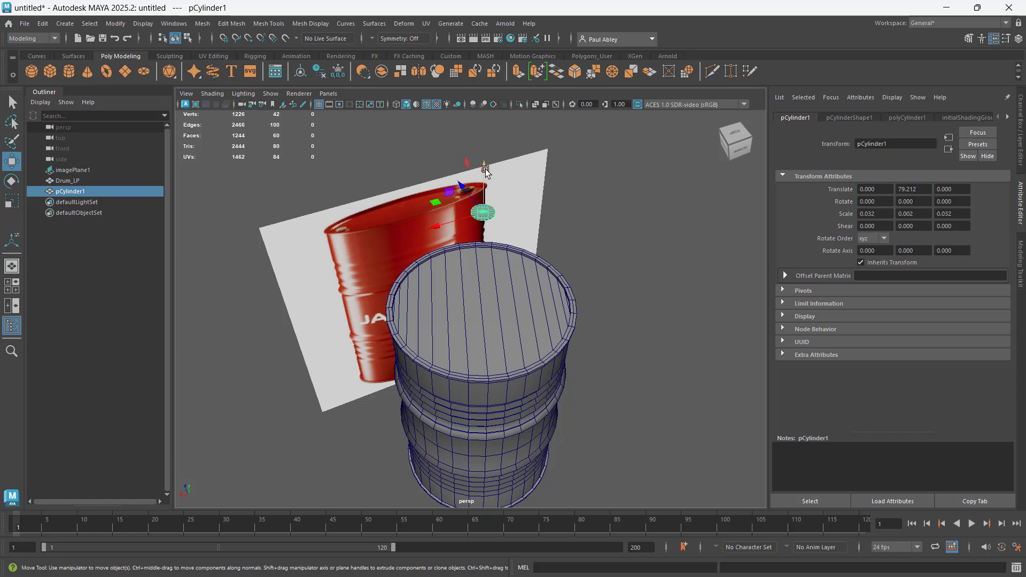
pyautogui.moveTo(489, 184); pyautogui.dragTo(496, 207)
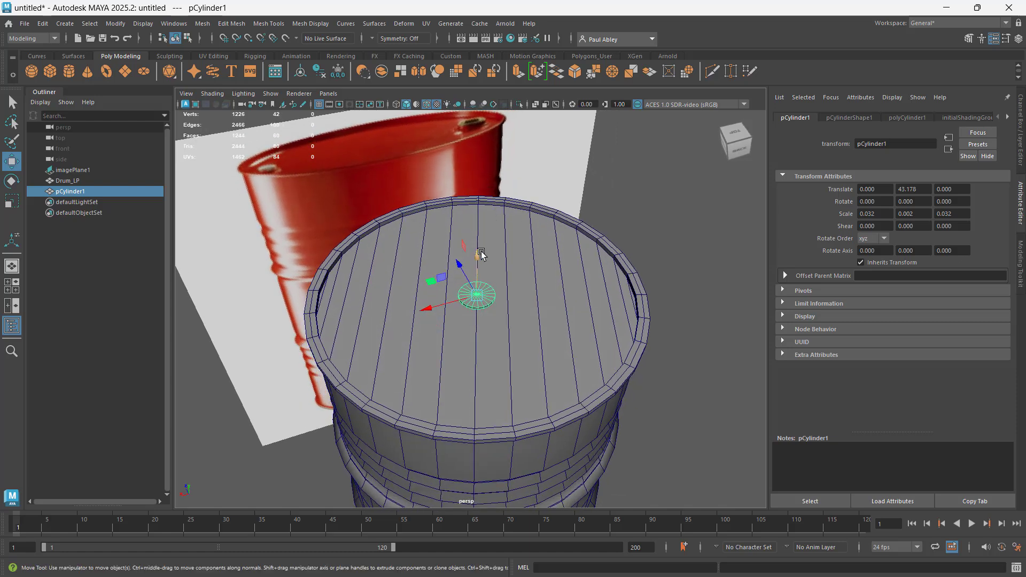
# Enlarge the disc on the lid uniformly to a scale of about 0.036 across and 0.003 in height
pyautogui.press('r')
pyautogui.moveTo(477, 295); pyautogui.dragTo(478, 298)
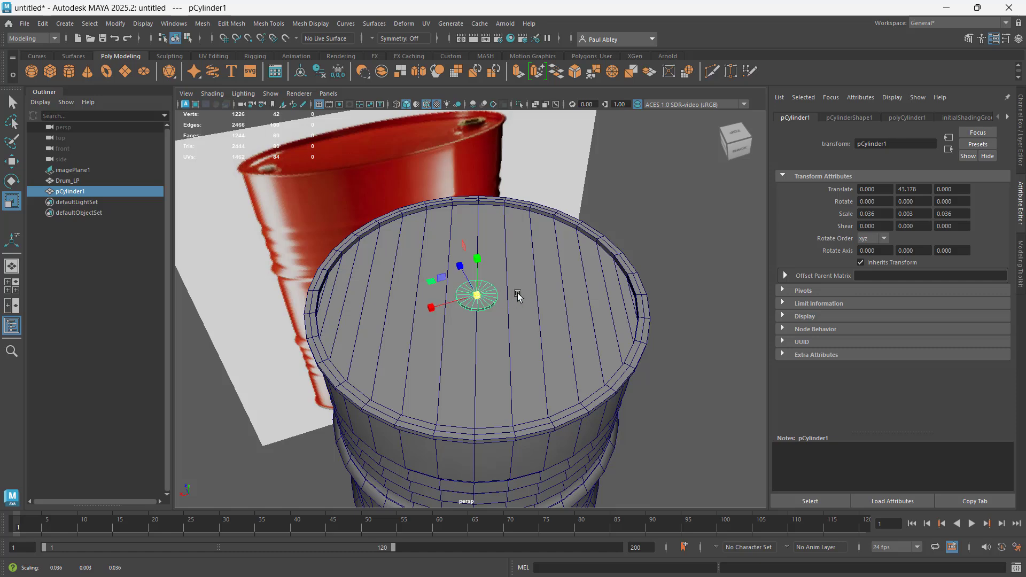
pyautogui.press('f')
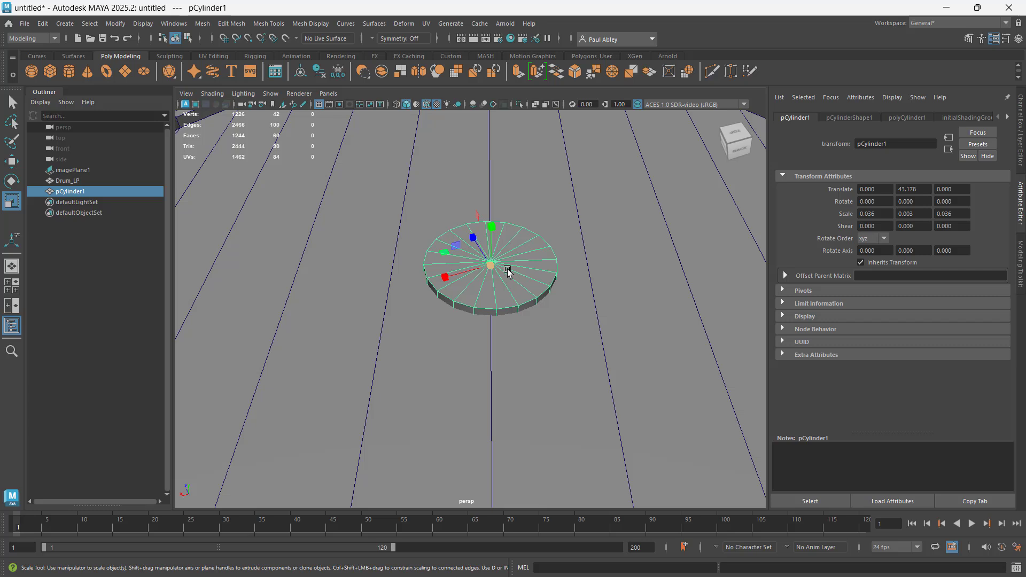
pyautogui.press('w')
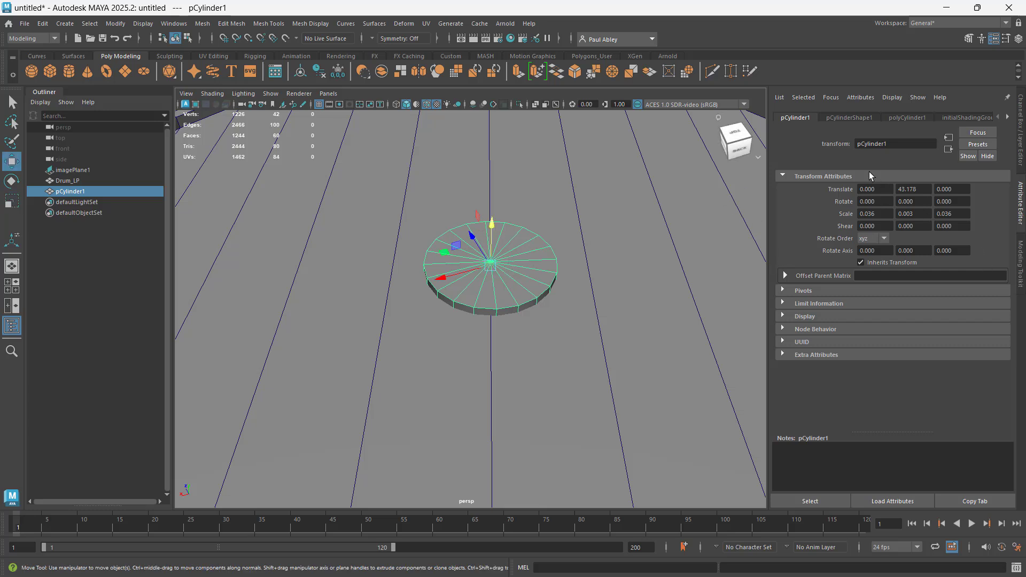
# Set the cylinder's axis subdivisions to 8 so the disc on the drum lid becomes an octagon
pyautogui.click(847, 118)
pyautogui.click(900, 118)
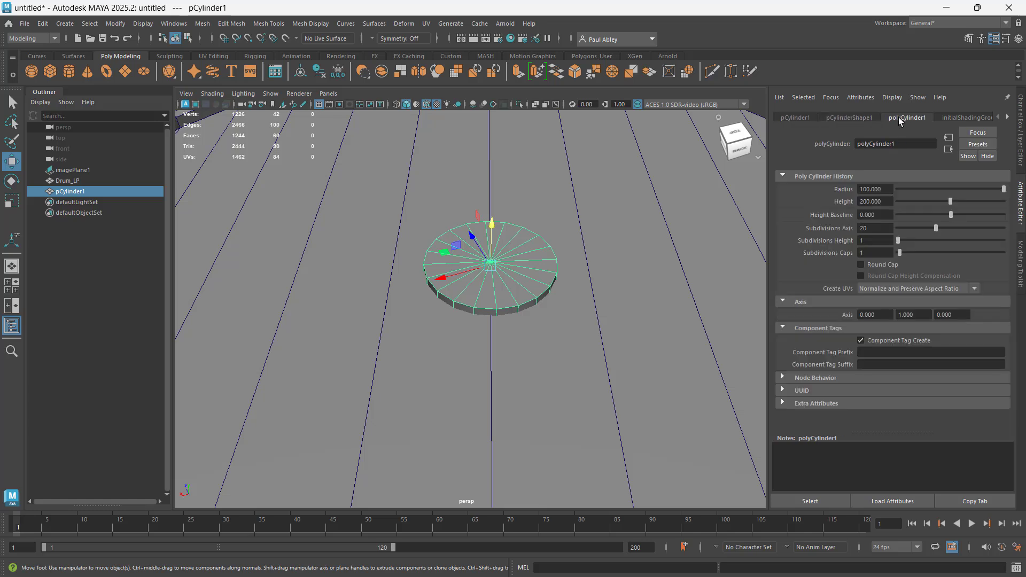
pyautogui.click(870, 228)
pyautogui.write('8')
pyautogui.press('Return')
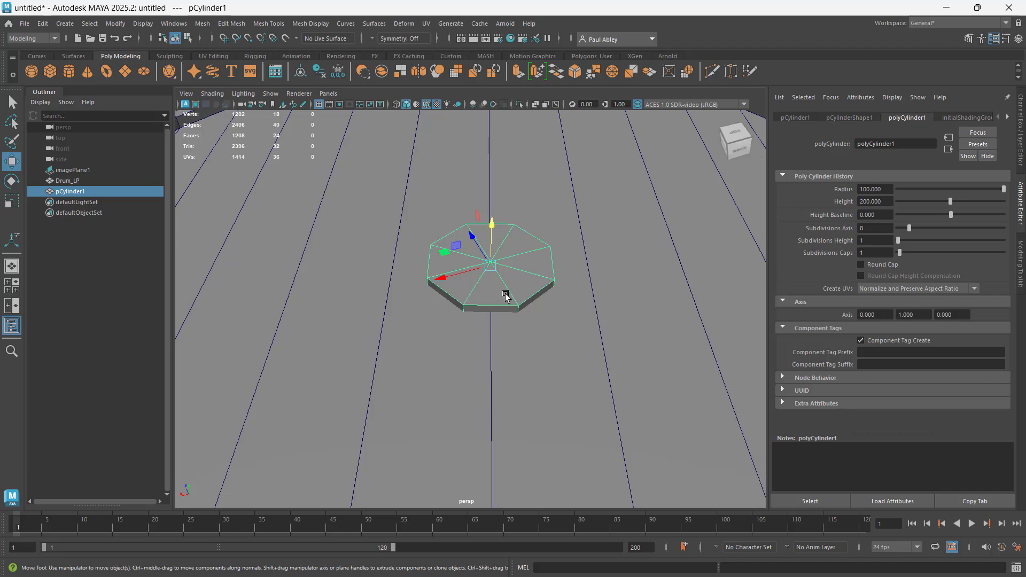
# Compare the octagonal disc's shape and proportions with the raised base around the cap in the oil drum lid reference photo
pyautogui.hotkey('alt', 'Tab')
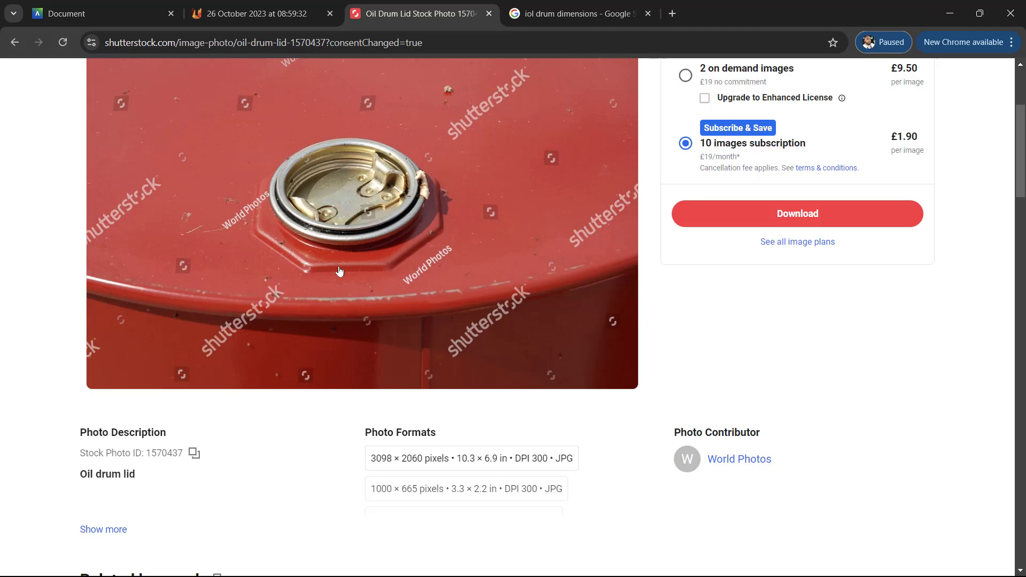
pyautogui.hotkey('alt', 'Tab')
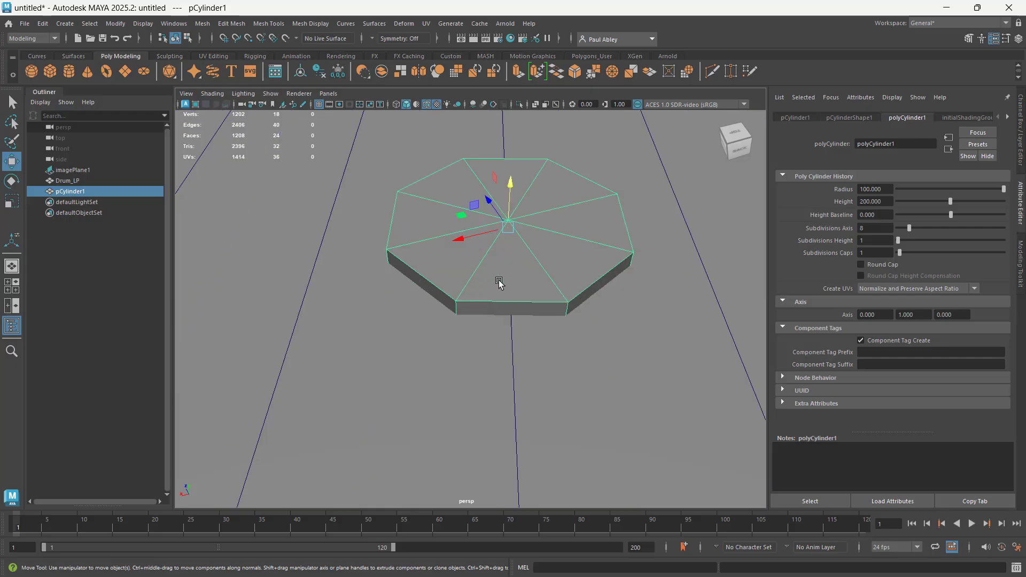
pyautogui.keyDown('alt'); pyautogui.moveTo(499, 280); pyautogui.dragTo(500, 259); pyautogui.keyUp('alt')
pyautogui.keyDown('alt'); pyautogui.moveTo(505, 171); pyautogui.dragTo(492, 262, button='middle'); pyautogui.keyUp('alt')
pyautogui.moveTo(517, 155); pyautogui.dragTo(509, 150)
pyautogui.scroll(-4, 536, 236)
pyautogui.moveTo(548, 224)
pyautogui.keyDown('alt'); pyautogui.mouseDown()
pyautogui.moveTo(533, 238)
pyautogui.moveTo(540, 224)
pyautogui.moveTo(548, 231)
pyautogui.mouseUp(); pyautogui.keyUp('alt')
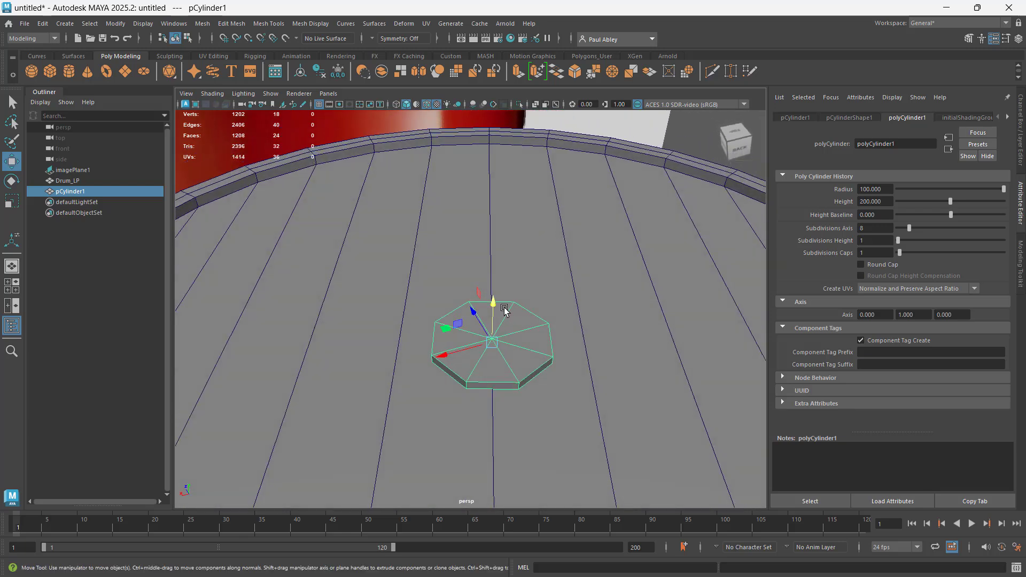
pyautogui.scroll(3, 505, 310)
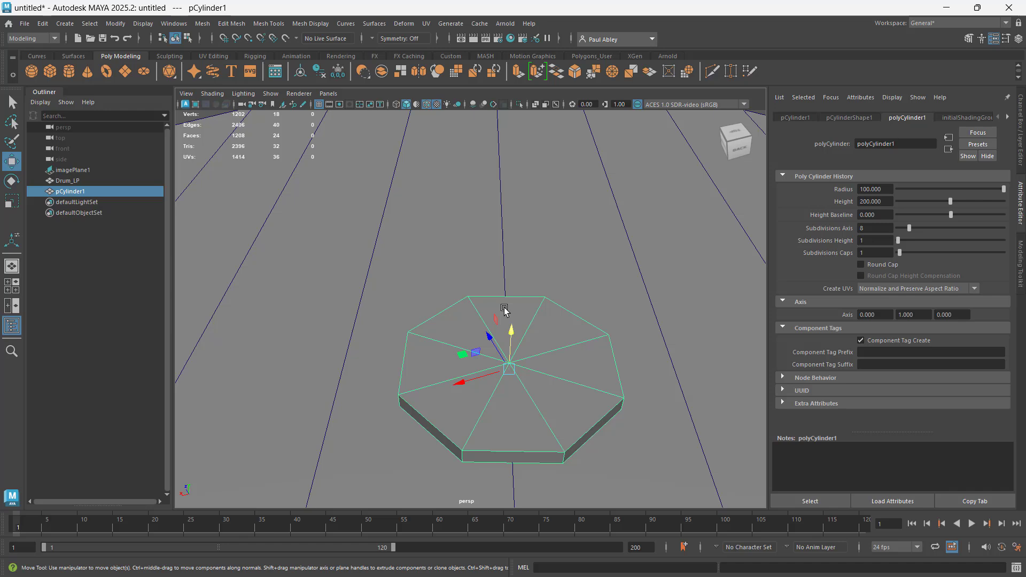
pyautogui.hotkey('alt', 'Tab')
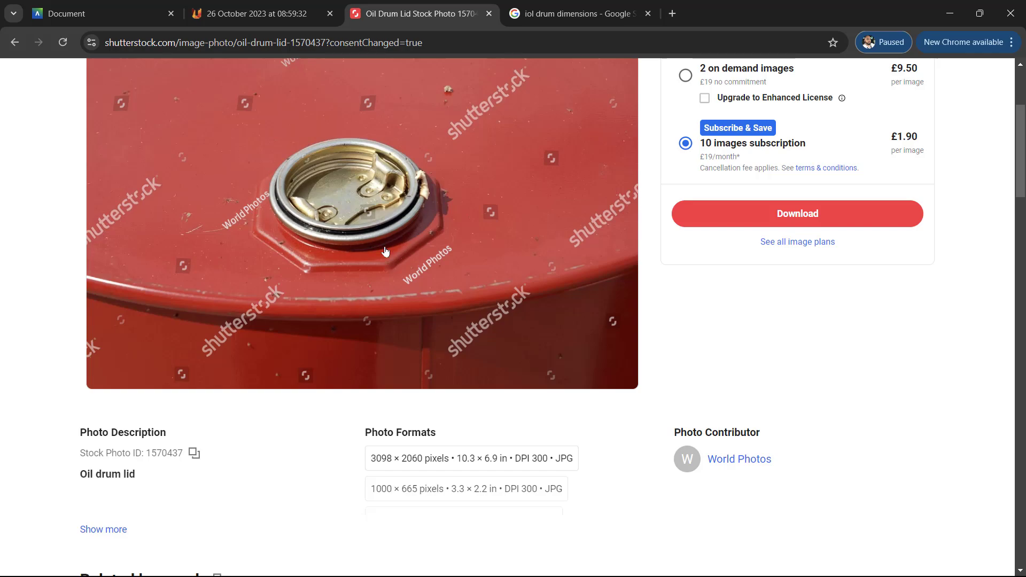
pyautogui.hotkey('alt', 'Tab')
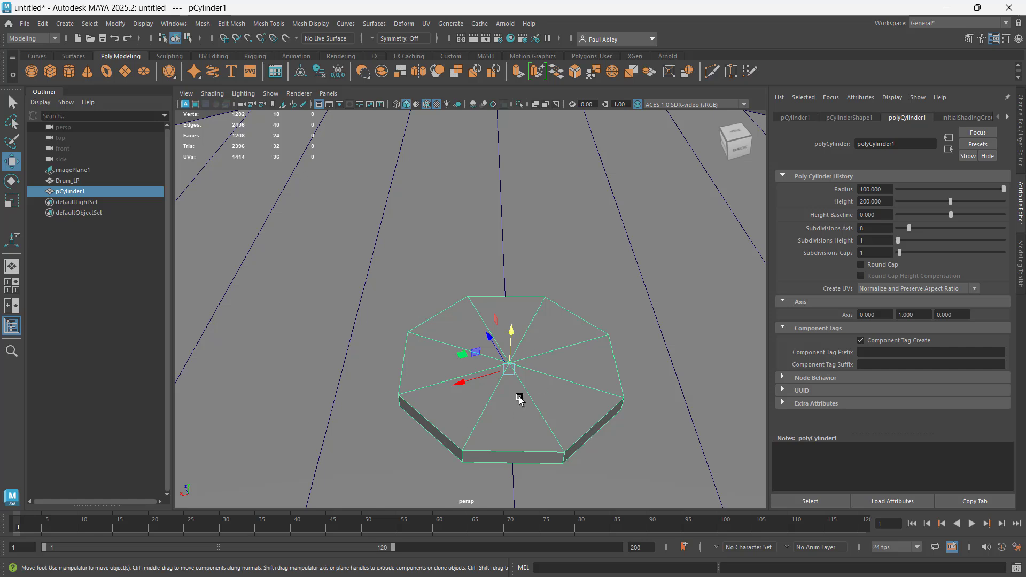
# Delete all the upper and lower cap faces of the octagonal disc, leaving only its side walls
pyautogui.click(496, 353)
pyautogui.moveTo(544, 339); pyautogui.dragTo(546, 309, button='right')
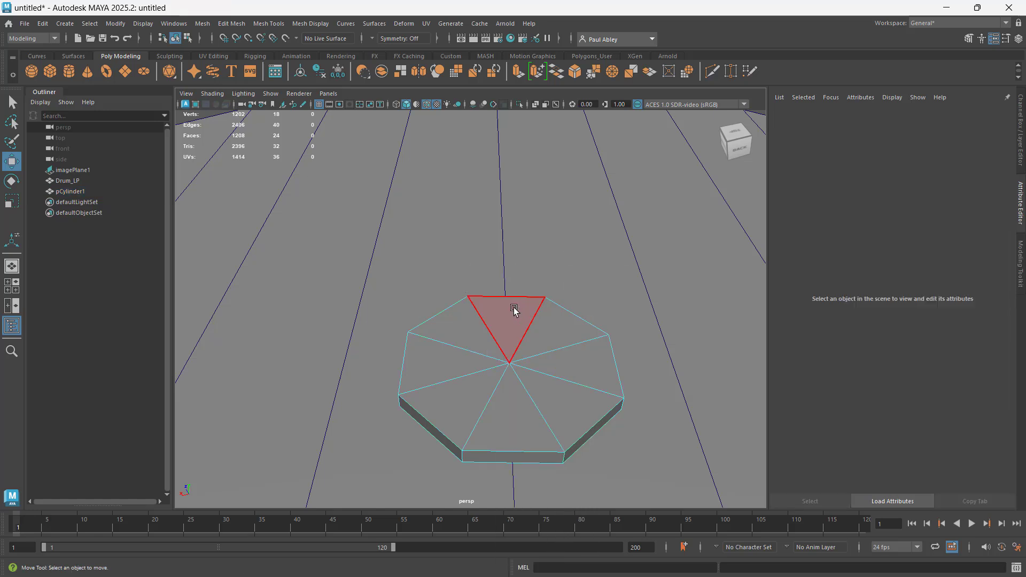
pyautogui.moveTo(514, 310)
pyautogui.mouseDown()
pyautogui.moveTo(548, 381)
pyautogui.moveTo(491, 383)
pyautogui.moveTo(457, 332)
pyautogui.mouseUp()
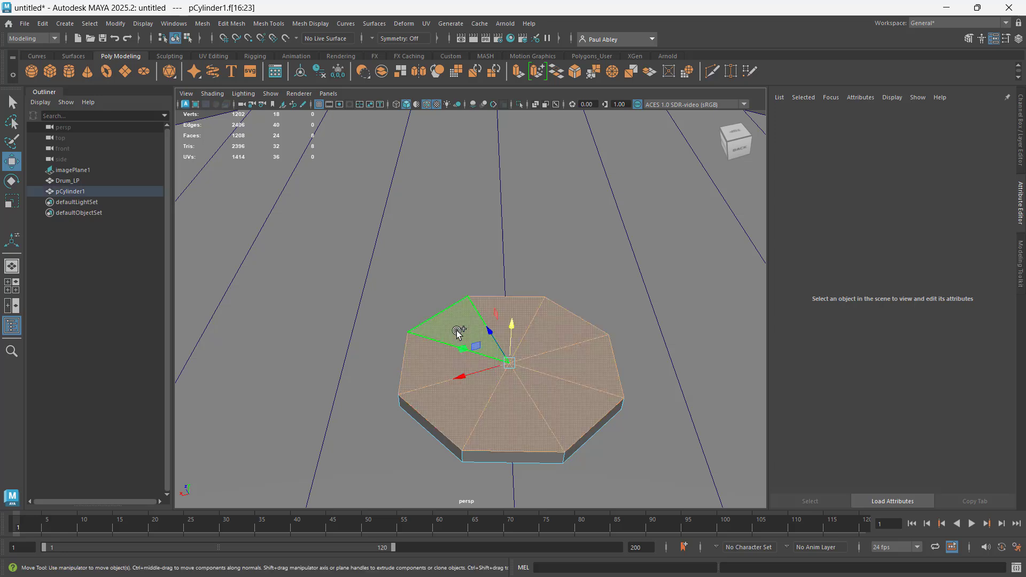
pyautogui.press('Delete')
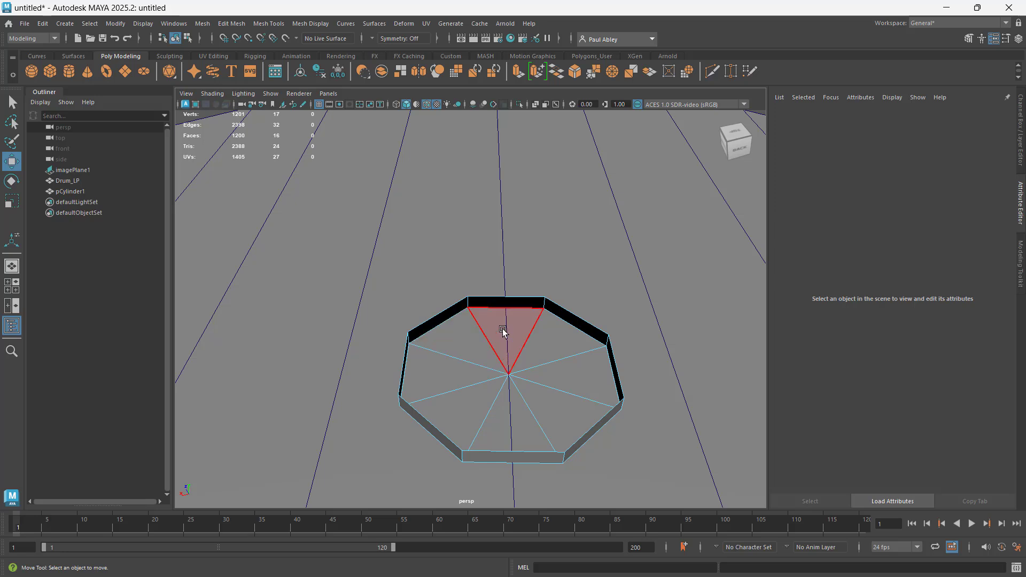
pyautogui.moveTo(502, 332)
pyautogui.mouseDown()
pyautogui.moveTo(488, 406)
pyautogui.moveTo(552, 394)
pyautogui.moveTo(549, 338)
pyautogui.mouseUp()
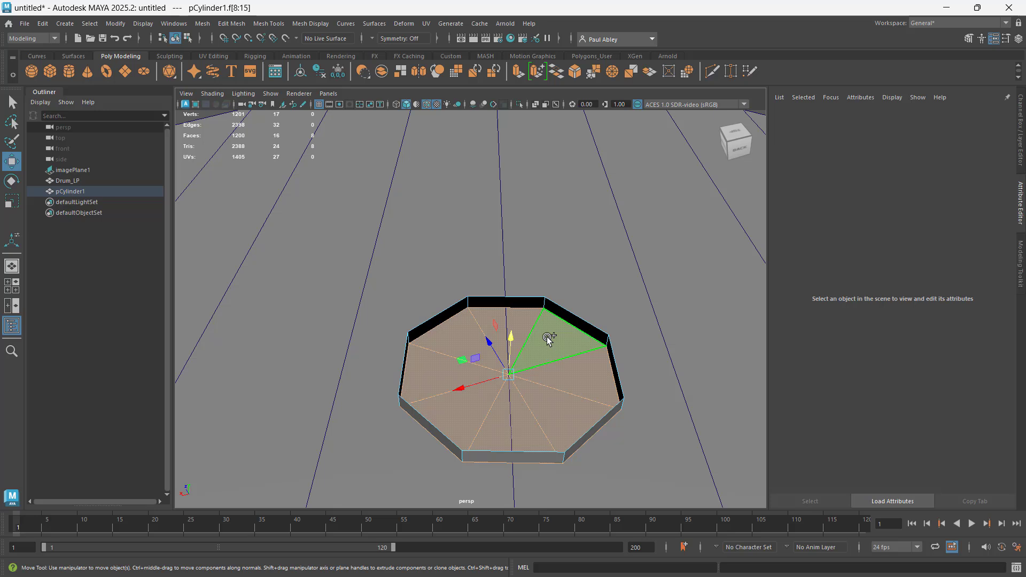
pyautogui.press('Delete')
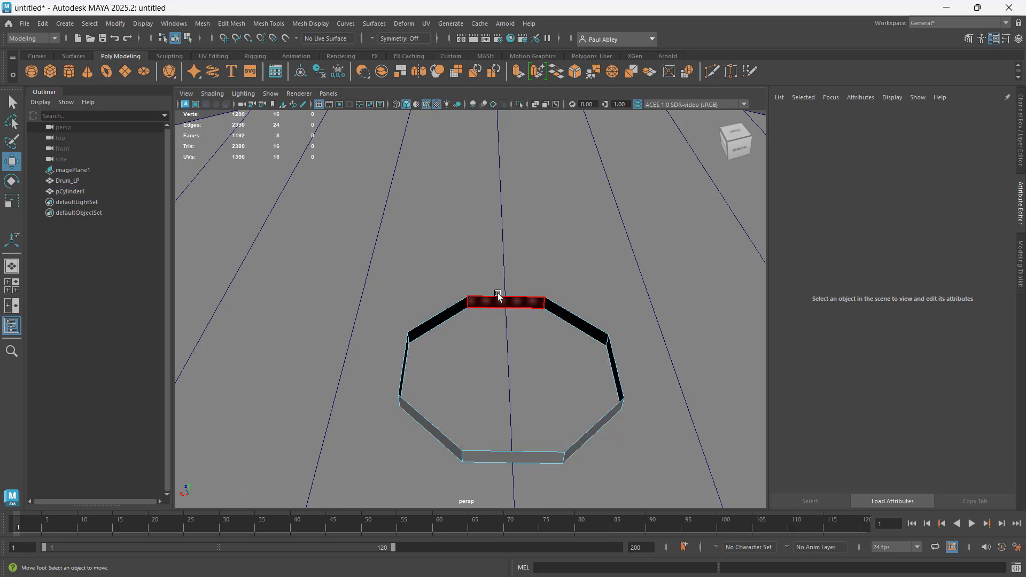
# Extrude the octagon's upper edge loop and scale it inward to form a flat rim like the one in the reference photo
pyautogui.moveTo(503, 301); pyautogui.dragTo(504, 246, button='right')
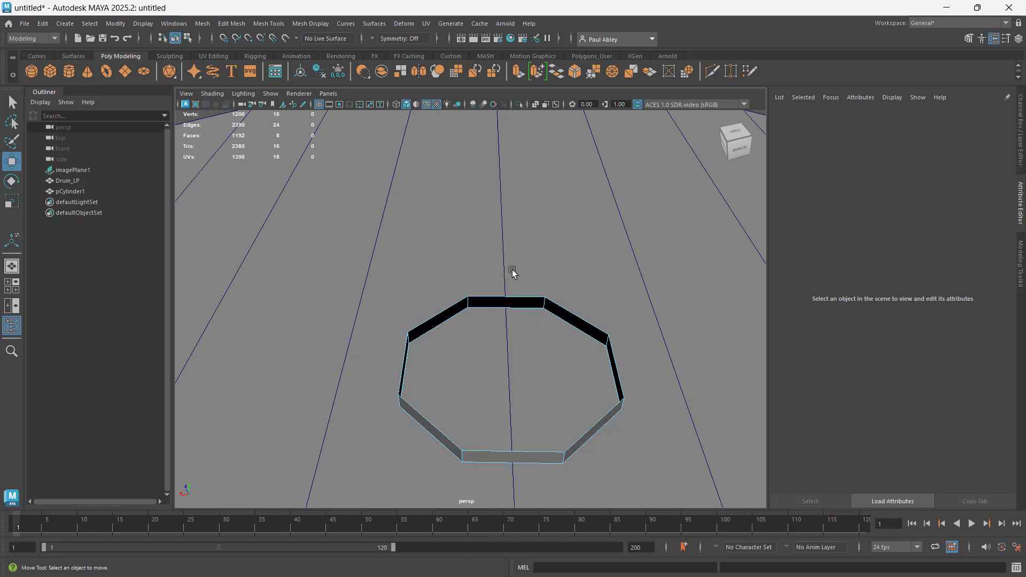
pyautogui.doubleClick(503, 297)
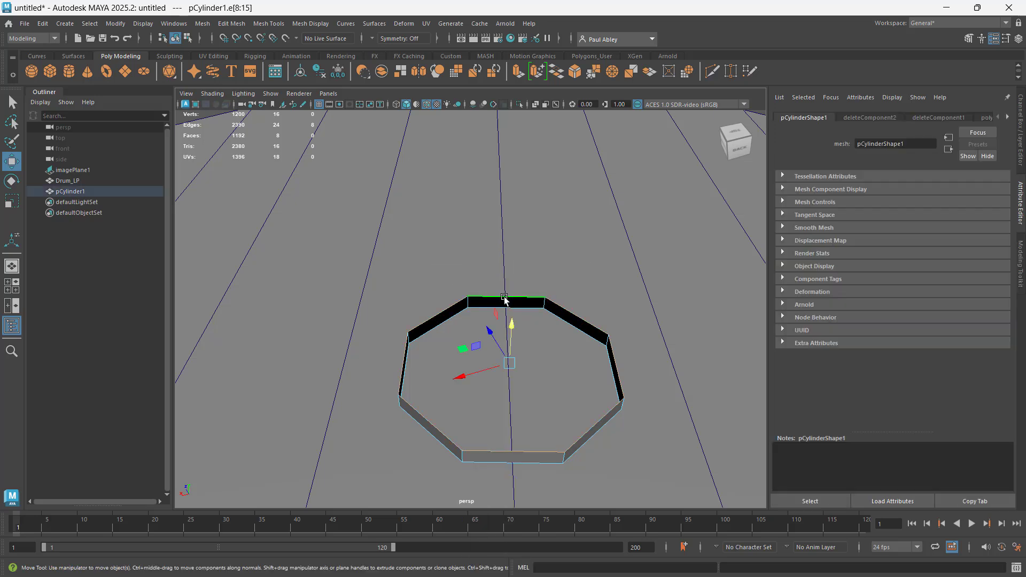
pyautogui.press('r')
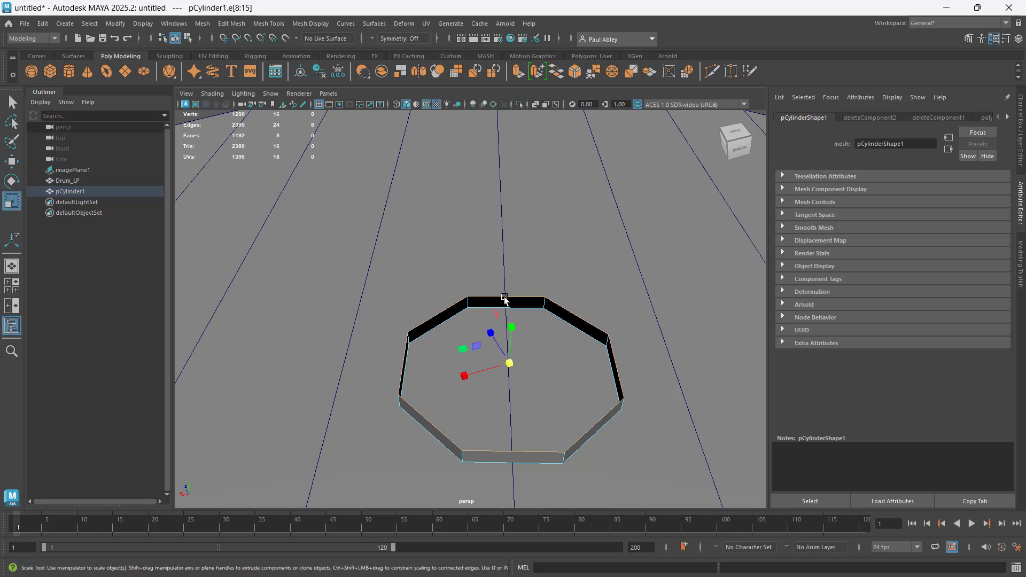
pyautogui.keyDown('shift'); pyautogui.click(505, 358); pyautogui.keyUp('shift')
pyautogui.keyDown('shift'); pyautogui.moveTo(504, 358); pyautogui.dragTo(481, 355); pyautogui.keyUp('shift')
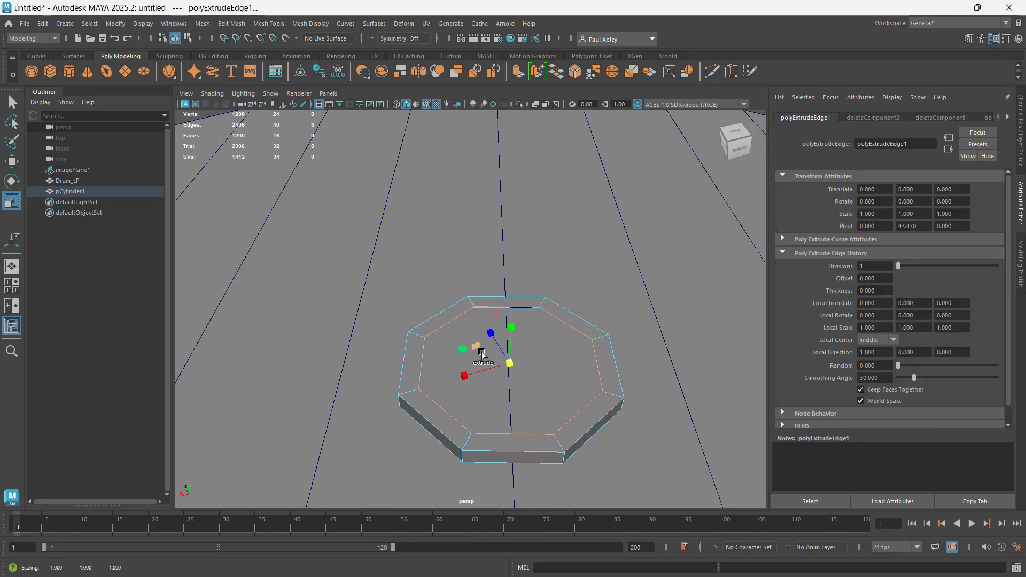
pyautogui.hotkey('alt', 'Tab')
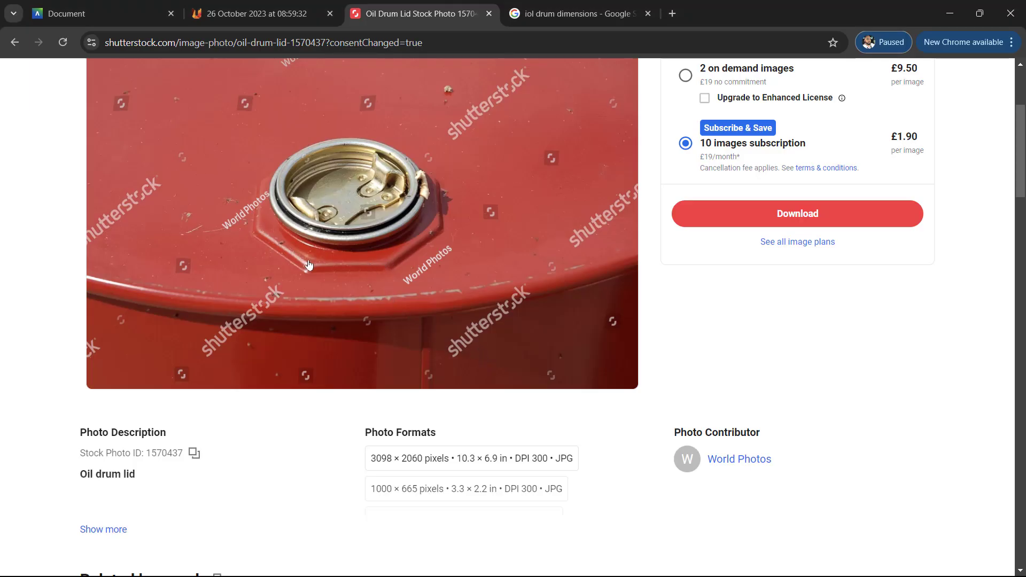
pyautogui.hotkey('alt', 'Tab')
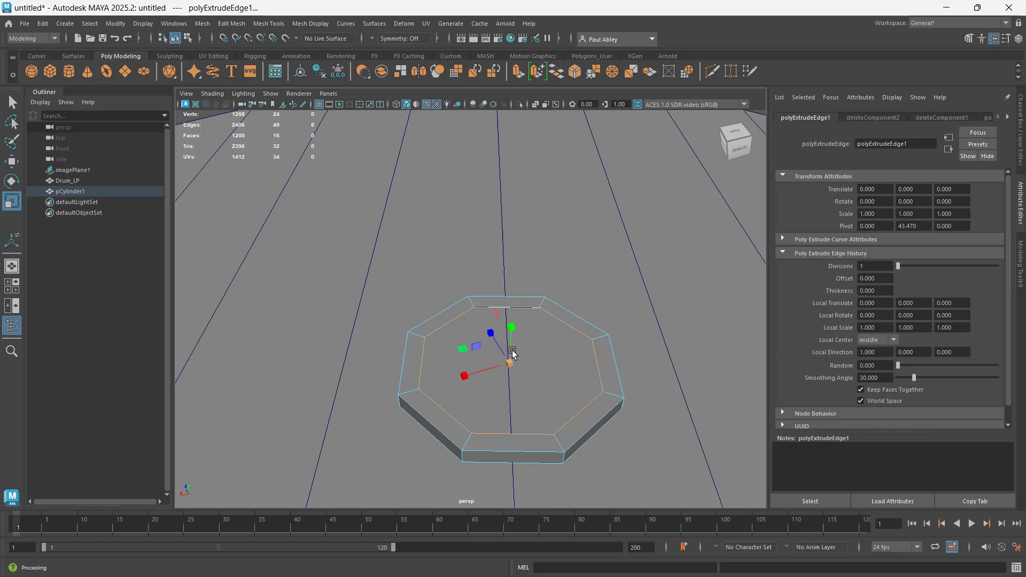
pyautogui.moveTo(513, 366); pyautogui.dragTo(501, 361)
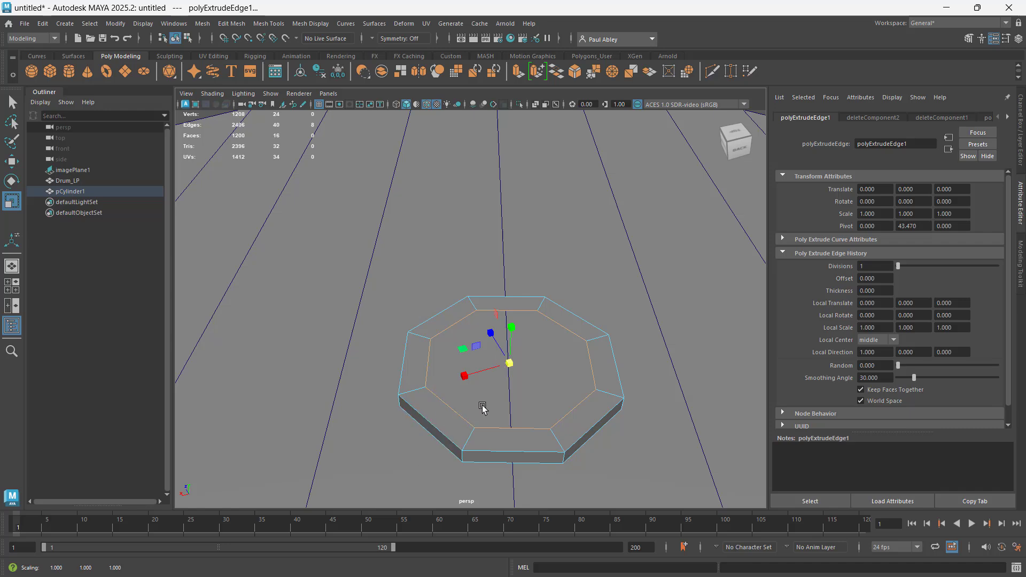
# Return the octagonal ring to object mode and isolate it from the rest of the scene
pyautogui.keyDown('alt'); pyautogui.moveTo(483, 405); pyautogui.dragTo(506, 407); pyautogui.keyUp('alt')
pyautogui.moveTo(512, 395); pyautogui.dragTo(563, 270, button='right')
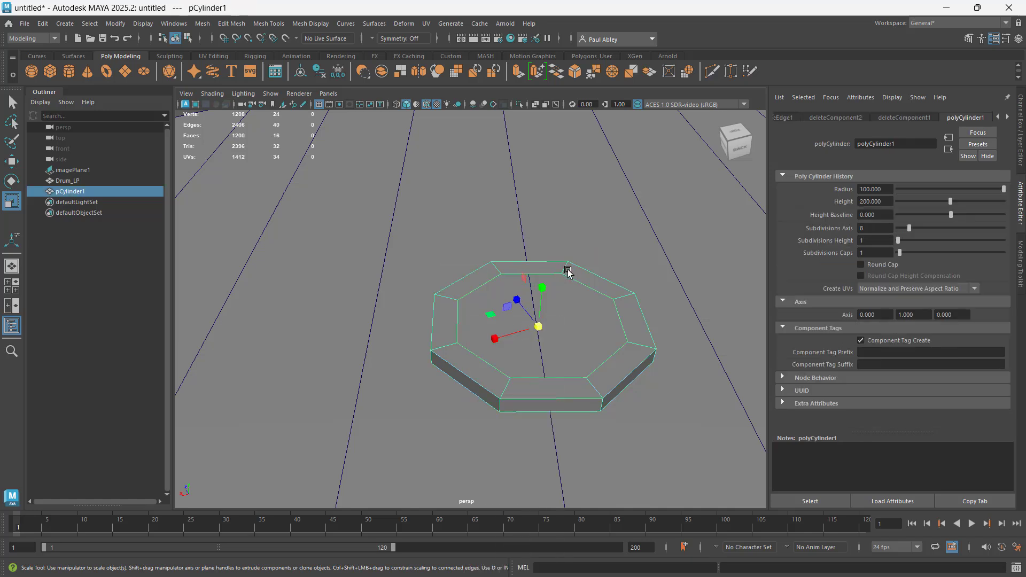
pyautogui.hotkey('ctrl', '1')
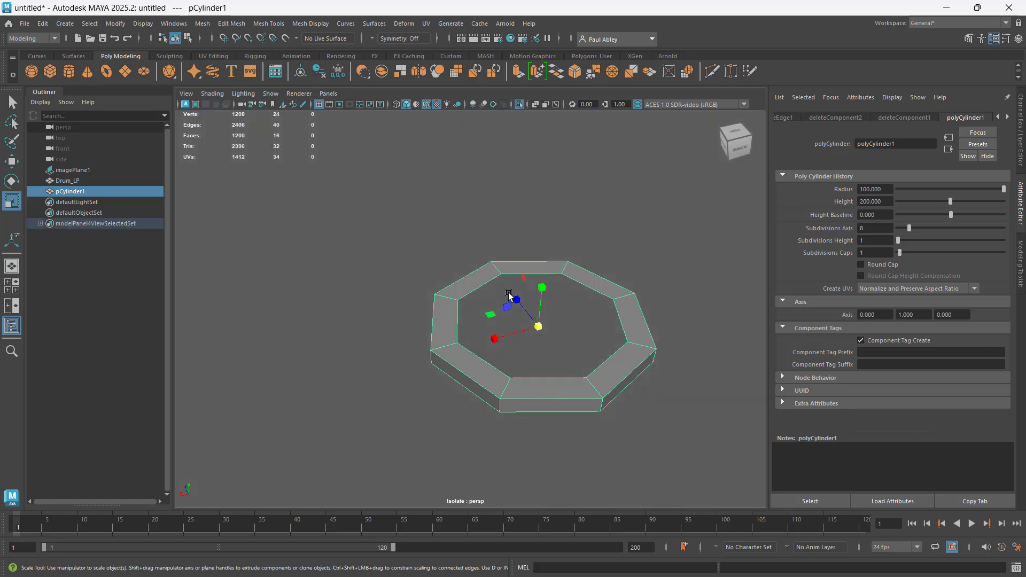
pyautogui.hotkey('ctrl', '1')
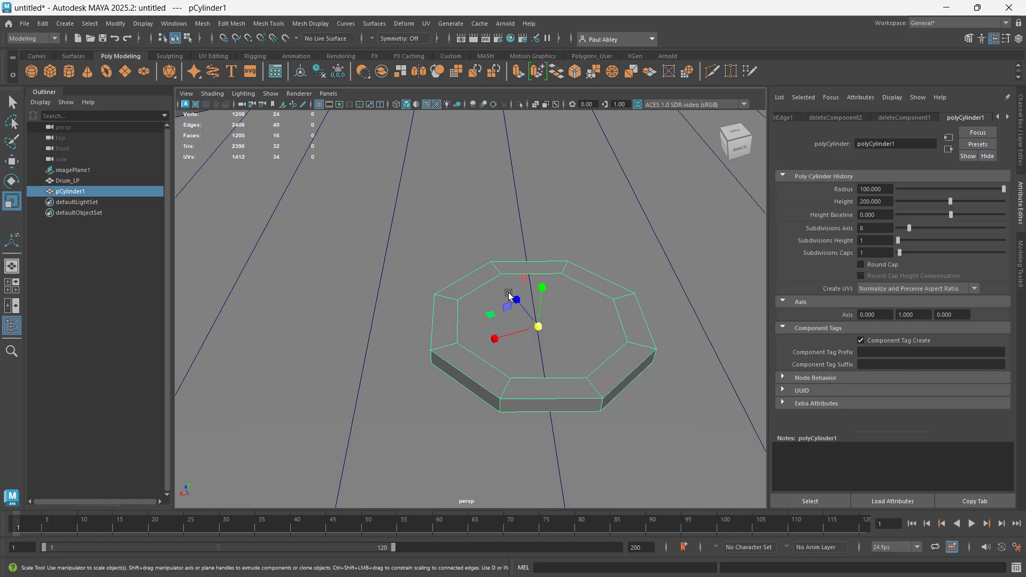
pyautogui.hotkey('ctrl', '1')
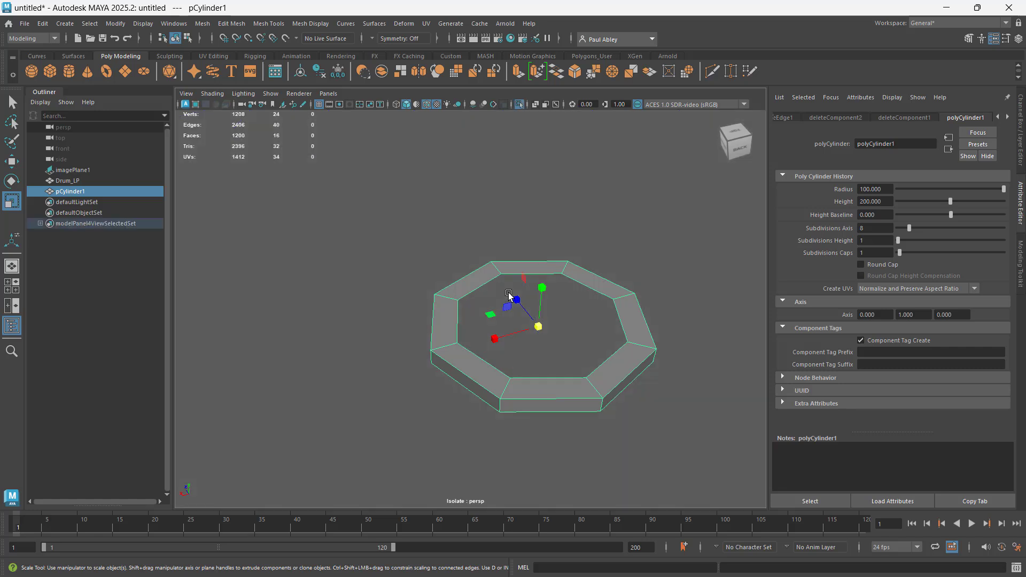
# Extrude the ring's lower edge loop and scale it inward to form a matching underside rim
pyautogui.keyDown('alt'); pyautogui.moveTo(566, 314); pyautogui.dragTo(551, 350); pyautogui.keyUp('alt')
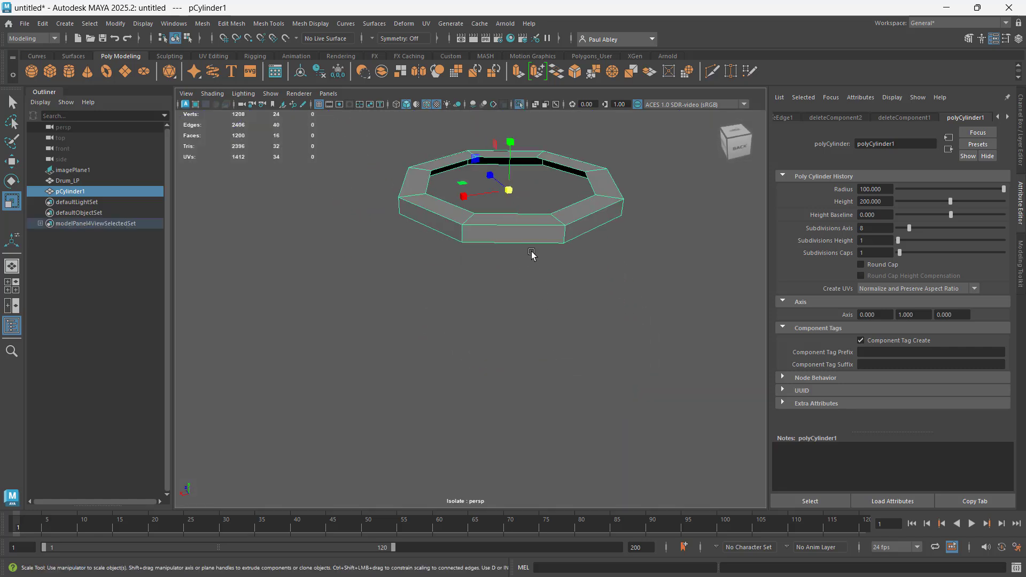
pyautogui.moveTo(531, 245); pyautogui.dragTo(530, 220, button='right')
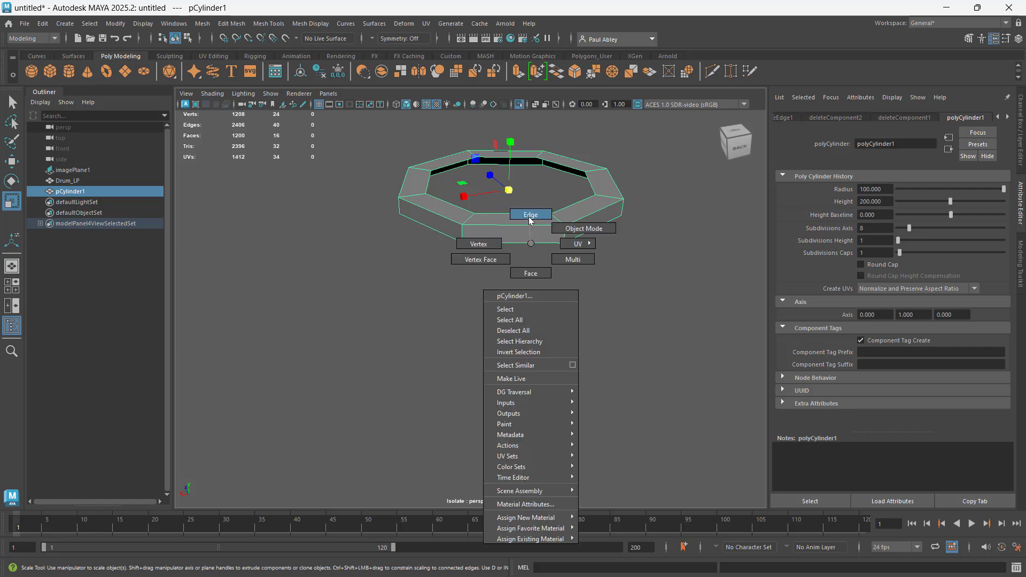
pyautogui.doubleClick(527, 243)
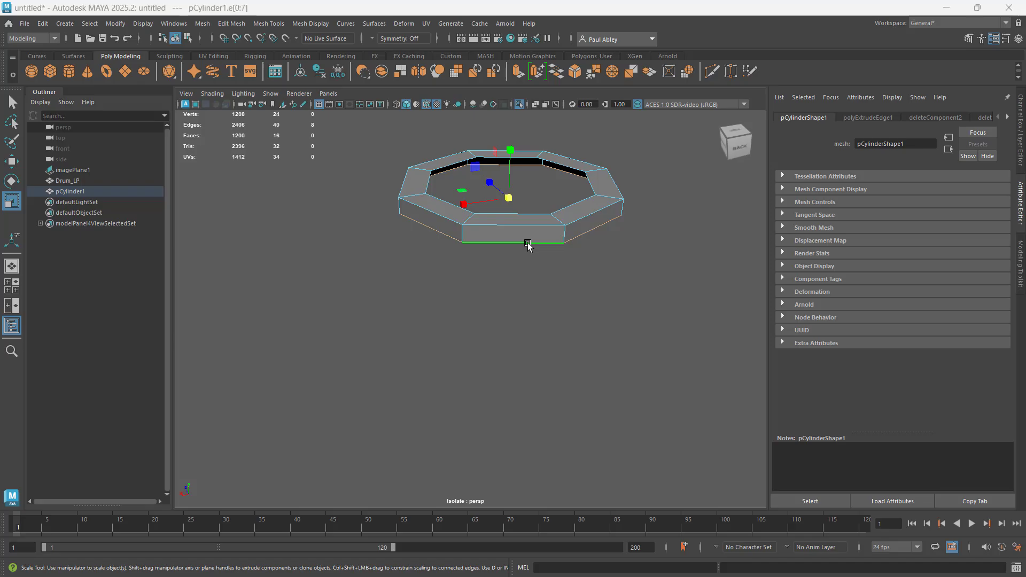
pyautogui.hotkey('alt', 'Tab')
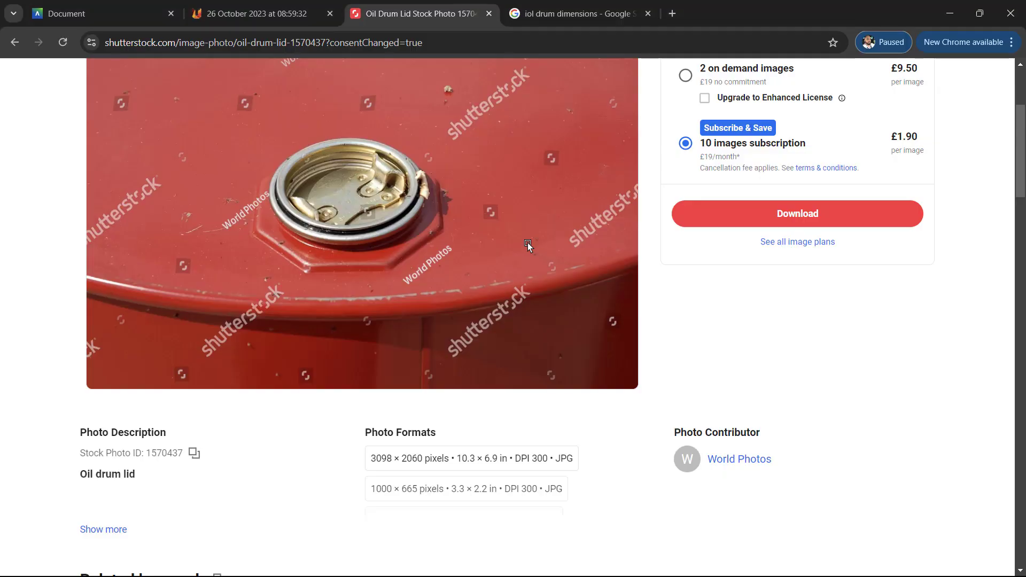
pyautogui.hotkey('alt', 'Tab')
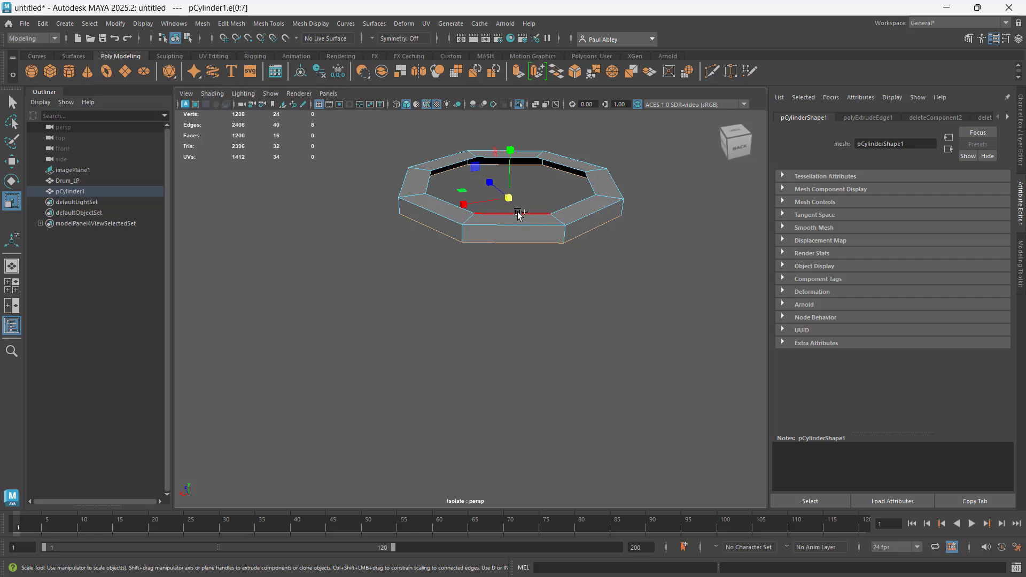
pyautogui.moveTo(508, 199)
pyautogui.keyDown('shift'); pyautogui.mouseDown()
pyautogui.moveTo(516, 196)
pyautogui.moveTo(494, 187)
pyautogui.mouseUp(); pyautogui.keyUp('shift')
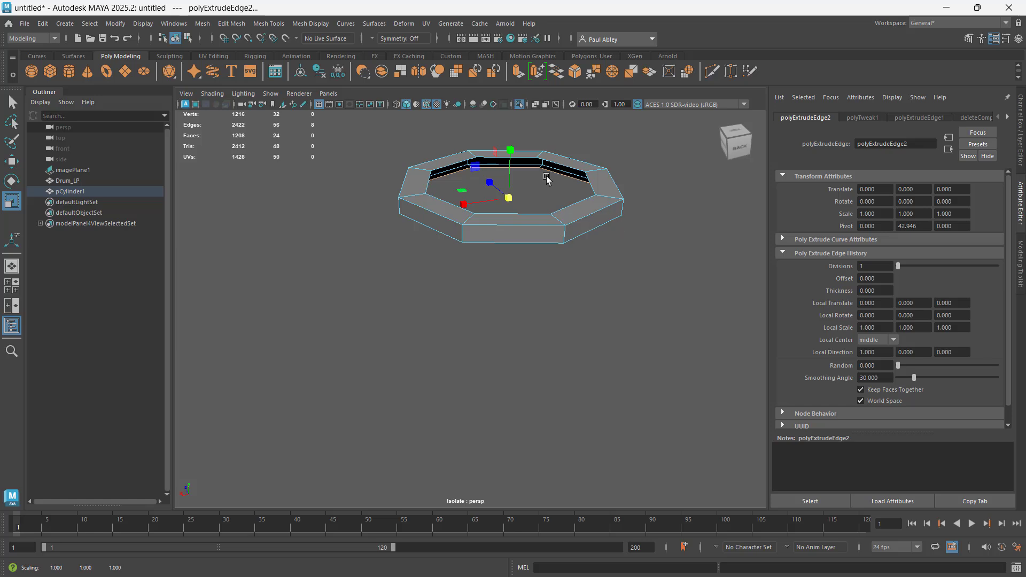
# Cut an edge loop across the middle of each of the octagonal ring's eight sides with the Multi-Cut tool
pyautogui.keyDown('alt'); pyautogui.moveTo(547, 178); pyautogui.dragTo(544, 293); pyautogui.keyUp('alt')
pyautogui.keyDown('alt'); pyautogui.moveTo(549, 346); pyautogui.dragTo(544, 269, button='middle'); pyautogui.keyUp('alt')
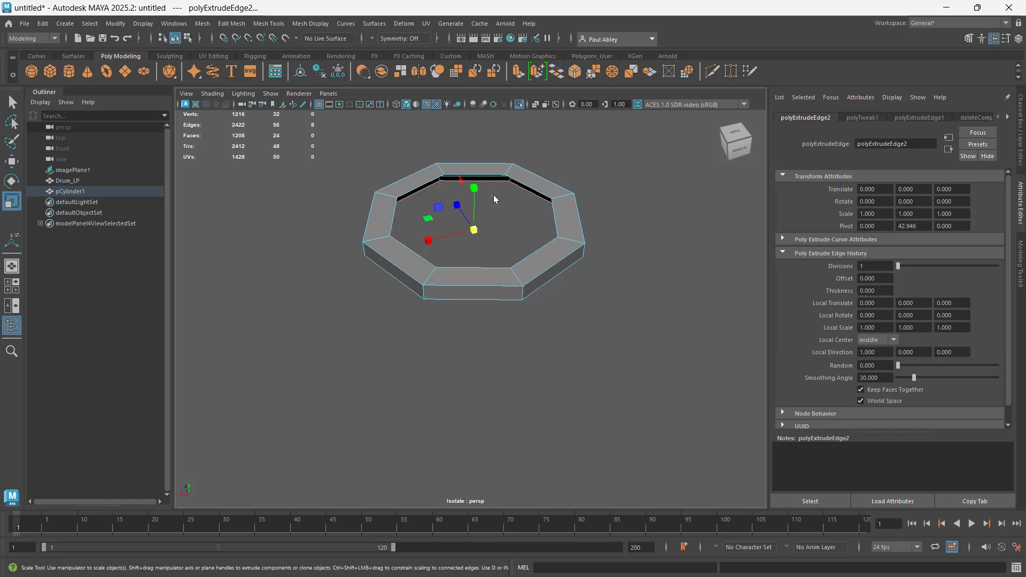
pyautogui.moveTo(492, 195); pyautogui.dragTo(493, 169, button='right')
pyautogui.click(517, 278)
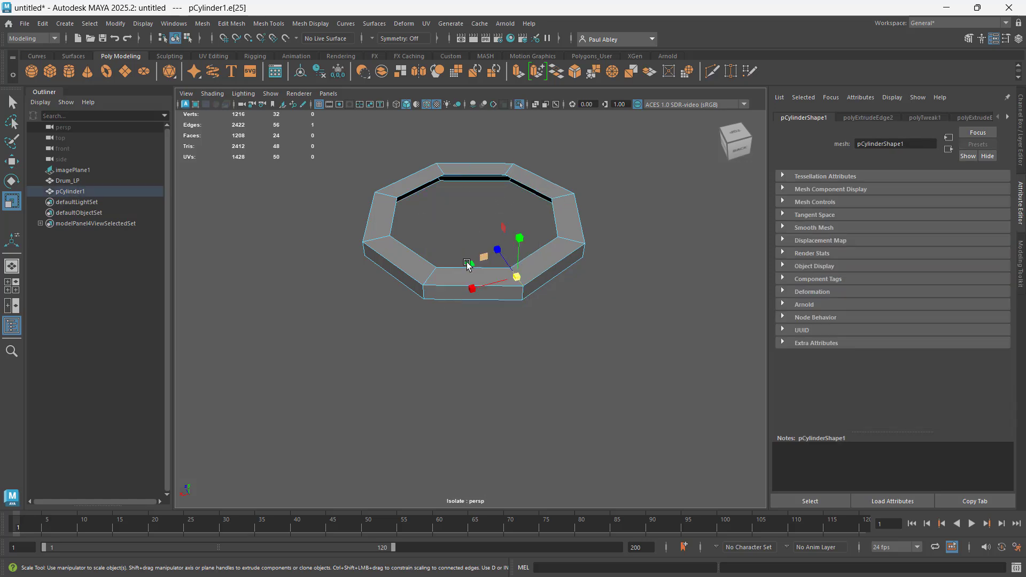
pyautogui.keyDown('shift'); pyautogui.rightClick(477, 176); pyautogui.keyUp('shift')
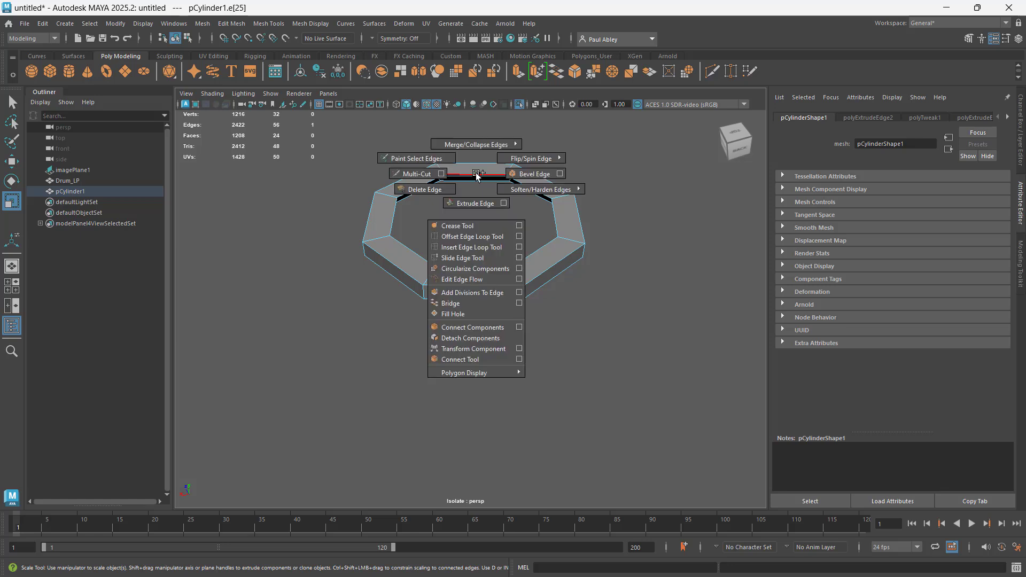
pyautogui.click(417, 177)
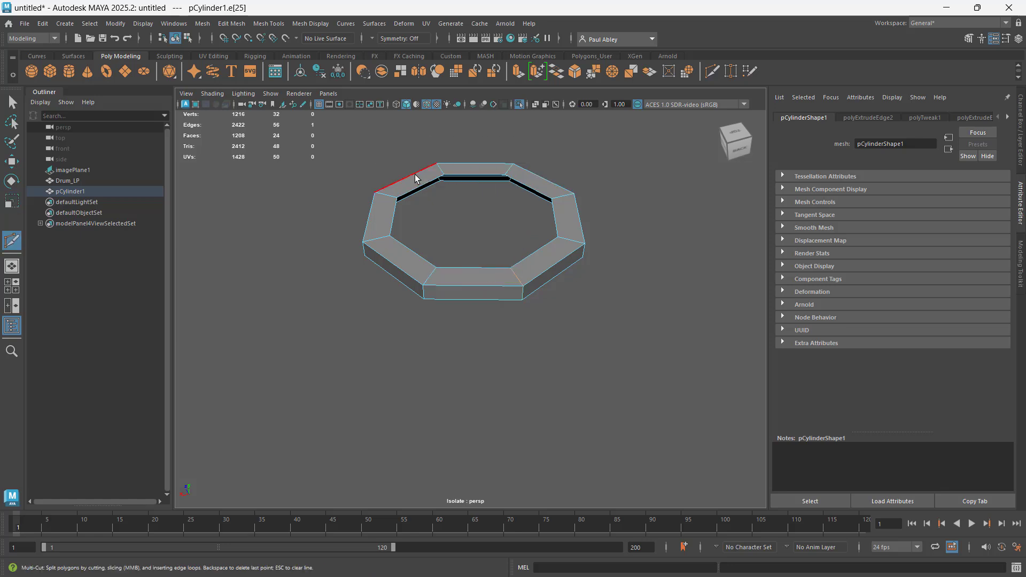
pyautogui.click(449, 272)
pyautogui.keyDown('ctrl'); pyautogui.middleClick(406, 255); pyautogui.keyUp('ctrl')
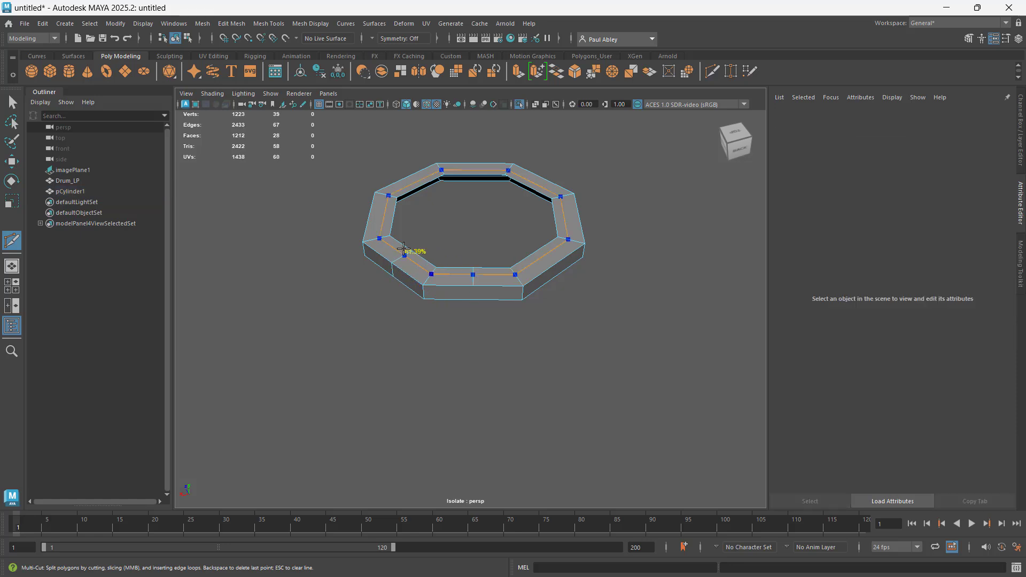
pyautogui.keyDown('ctrl'); pyautogui.click(376, 214); pyautogui.keyUp('ctrl')
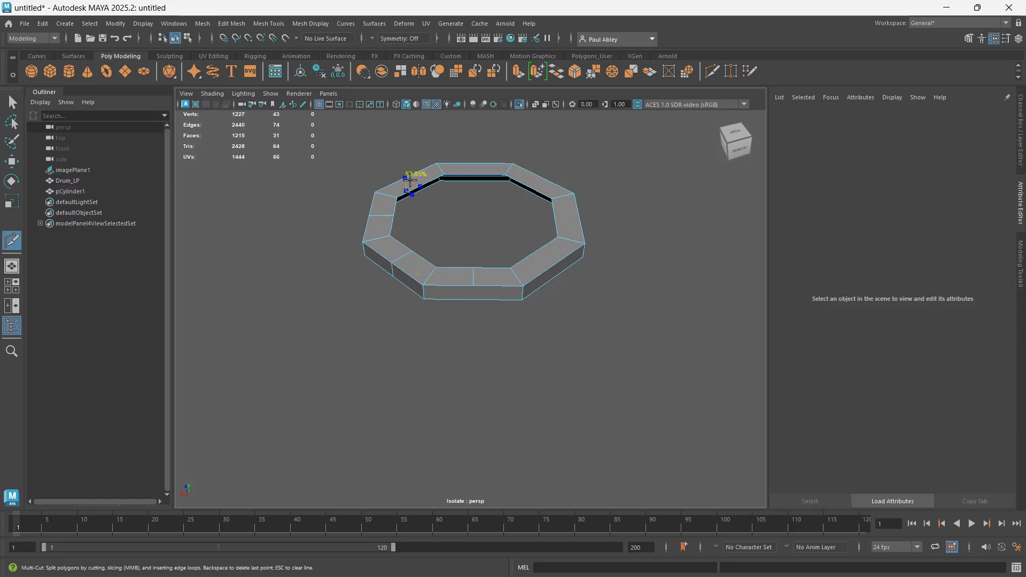
pyautogui.keyDown('ctrl'); pyautogui.click(473, 170); pyautogui.keyUp('ctrl')
pyautogui.keyDown('ctrl'); pyautogui.click(562, 219); pyautogui.keyUp('ctrl')
pyautogui.keyDown('ctrl'); pyautogui.click(548, 253); pyautogui.keyUp('ctrl')
pyautogui.press('q')
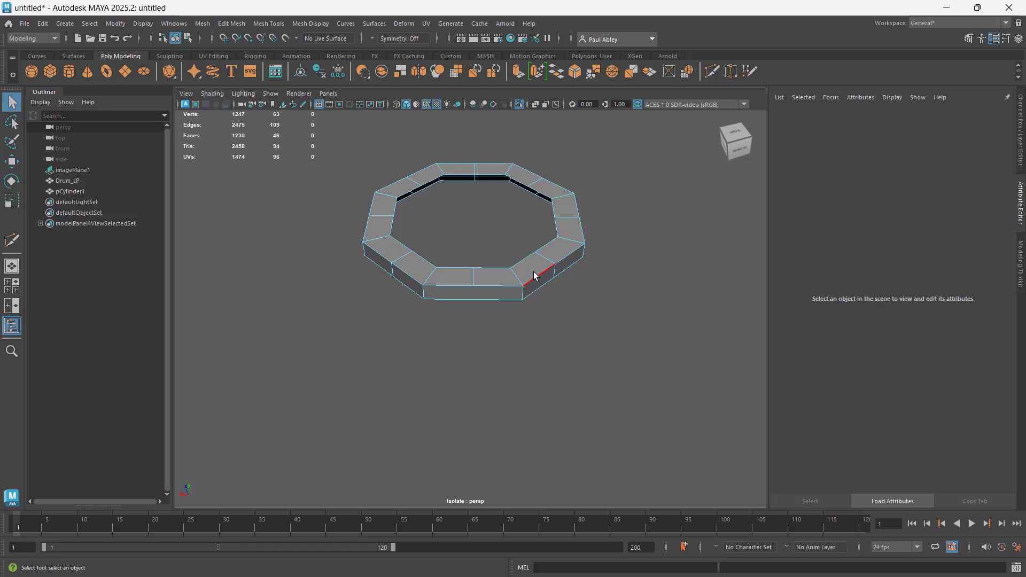
# Circularize the inner edge loop of the ring's upper rim to turn the octagonal opening into a round one
pyautogui.keyDown('alt'); pyautogui.moveTo(495, 242); pyautogui.dragTo(489, 263); pyautogui.keyUp('alt')
pyautogui.keyDown('alt'); pyautogui.moveTo(481, 345); pyautogui.dragTo(481, 258, button='middle'); pyautogui.keyUp('alt')
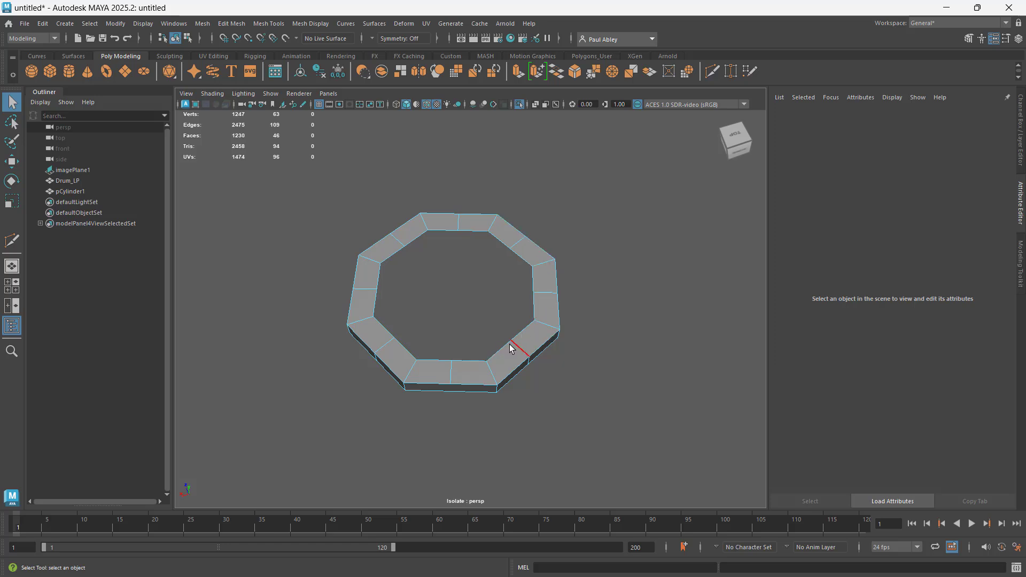
pyautogui.doubleClick(376, 307)
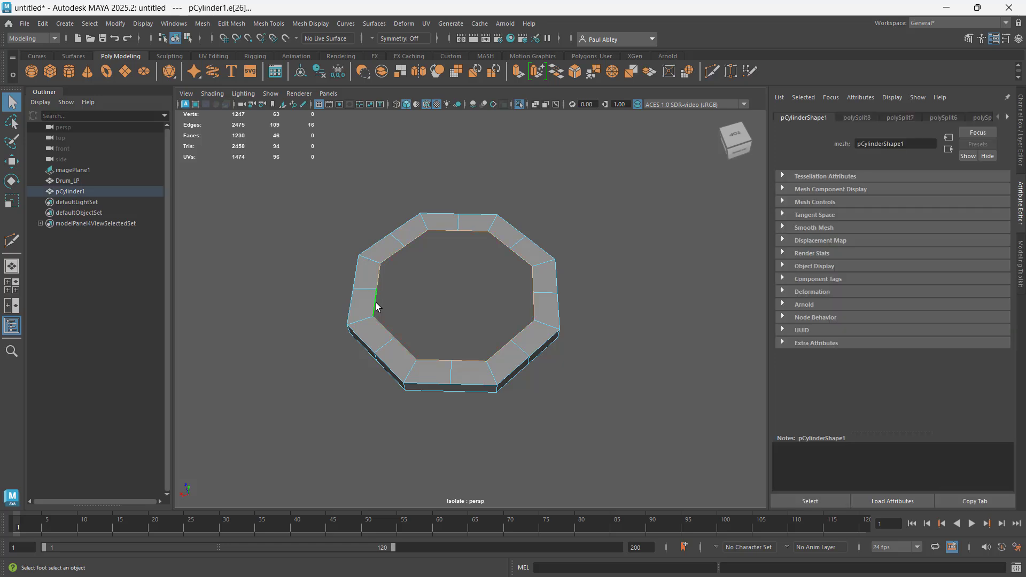
pyautogui.keyDown('shift'); pyautogui.rightClick(378, 307); pyautogui.keyUp('shift')
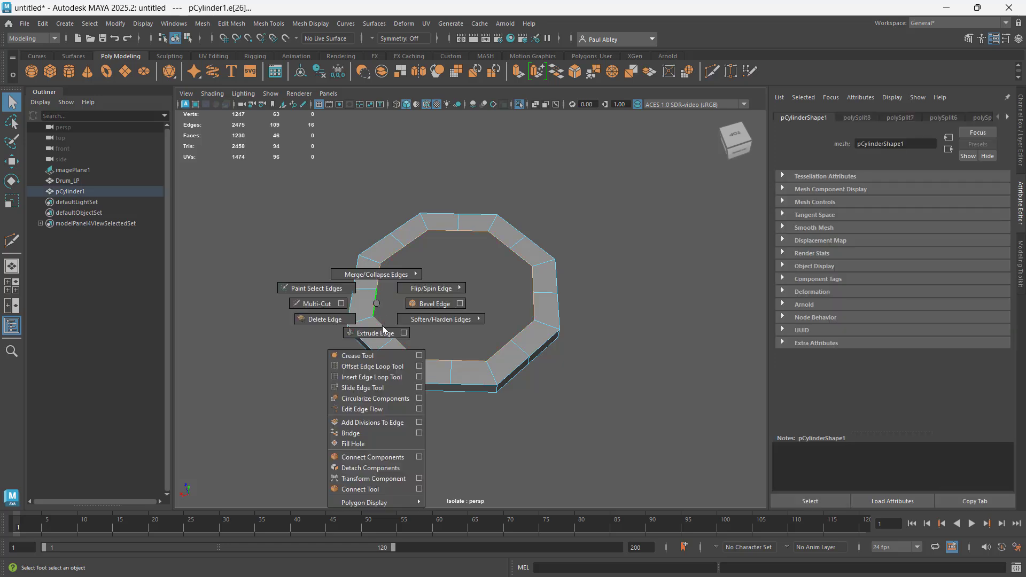
pyautogui.click(373, 398)
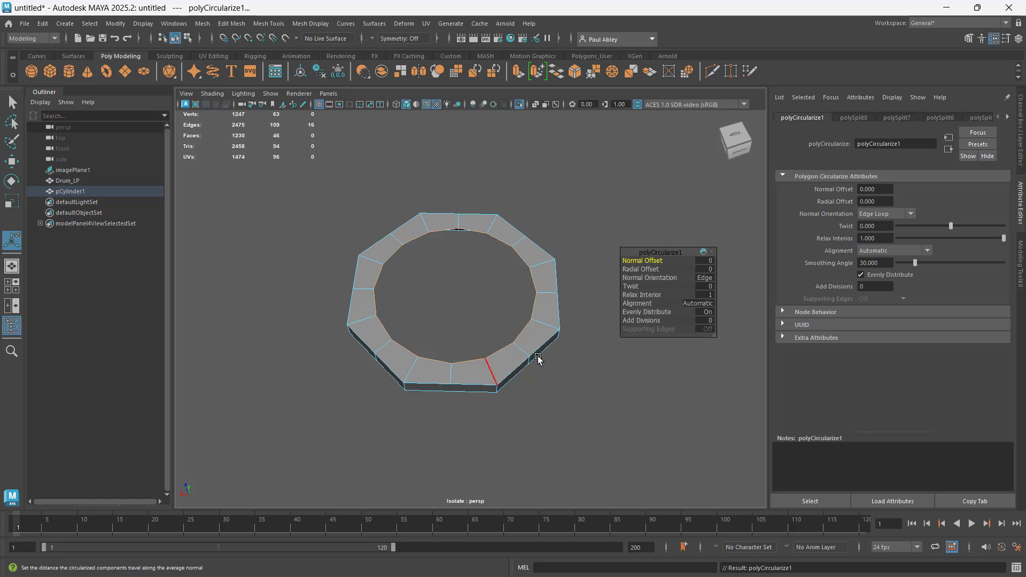
pyautogui.keyDown('alt'); pyautogui.moveTo(469, 294); pyautogui.dragTo(465, 284); pyautogui.keyUp('alt')
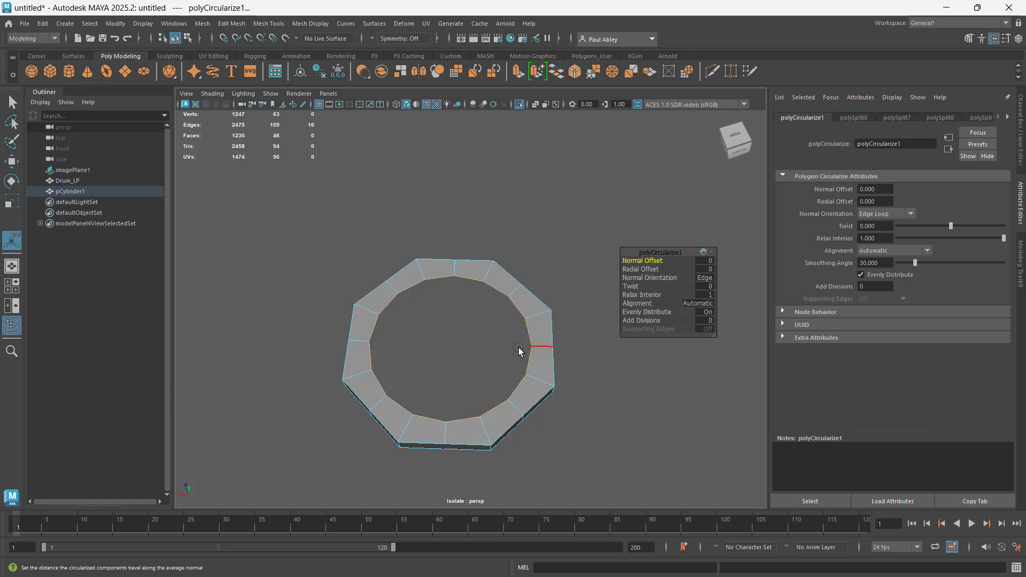
pyautogui.scroll(-4, 433, 338)
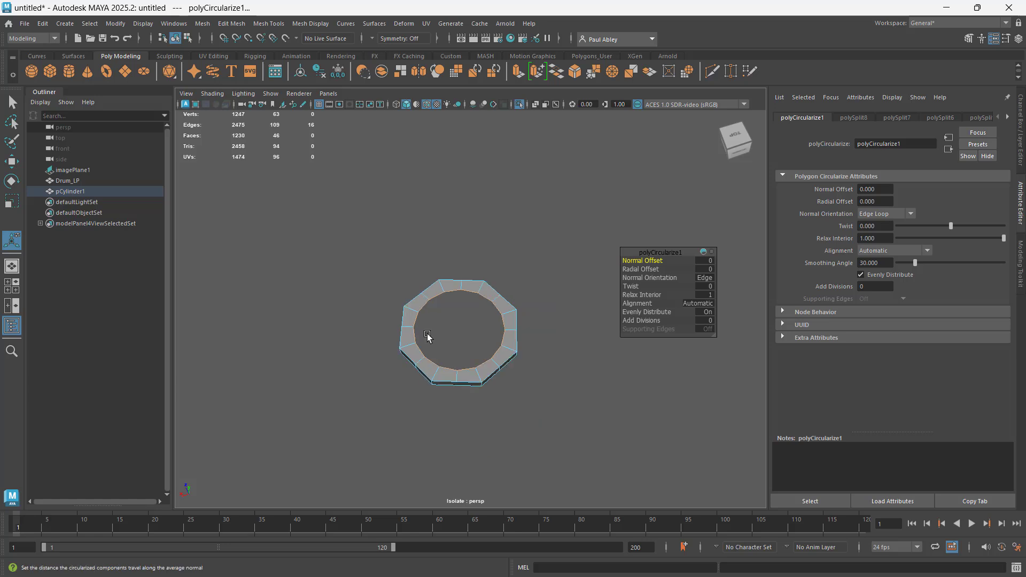
pyautogui.keyDown('alt'); pyautogui.moveTo(426, 339); pyautogui.dragTo(419, 346); pyautogui.keyUp('alt')
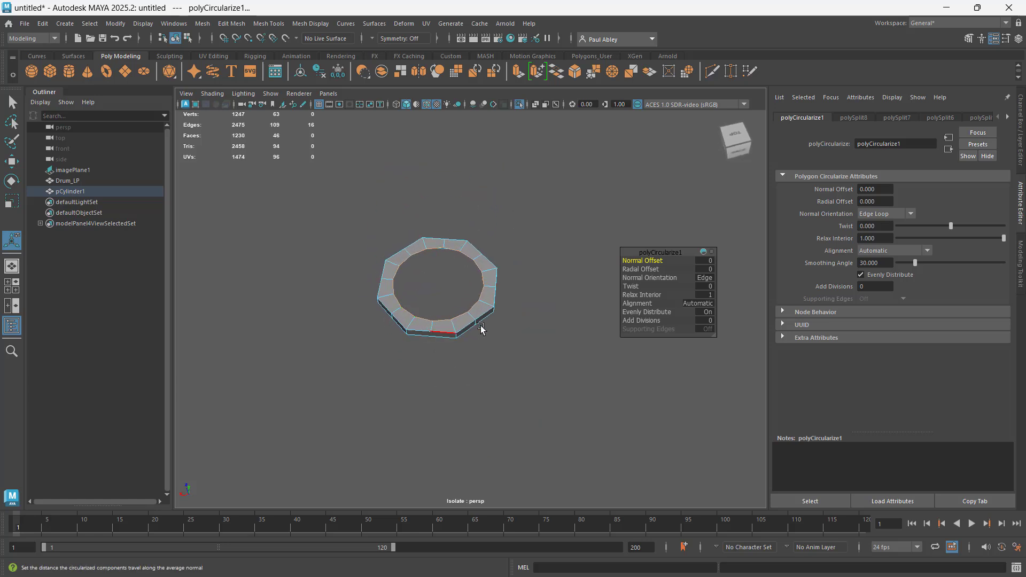
pyautogui.press('q')
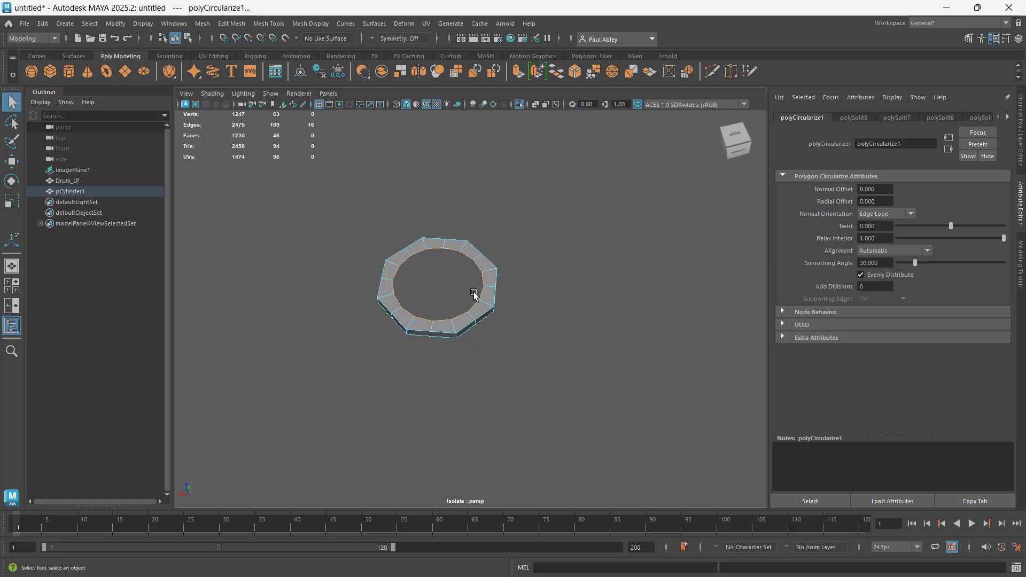
# Following the reference photo, extrude the circular inner loop up to about Y 43.72 cm and extrude it slightly inward as a thin lip
pyautogui.scroll(5, 473, 298)
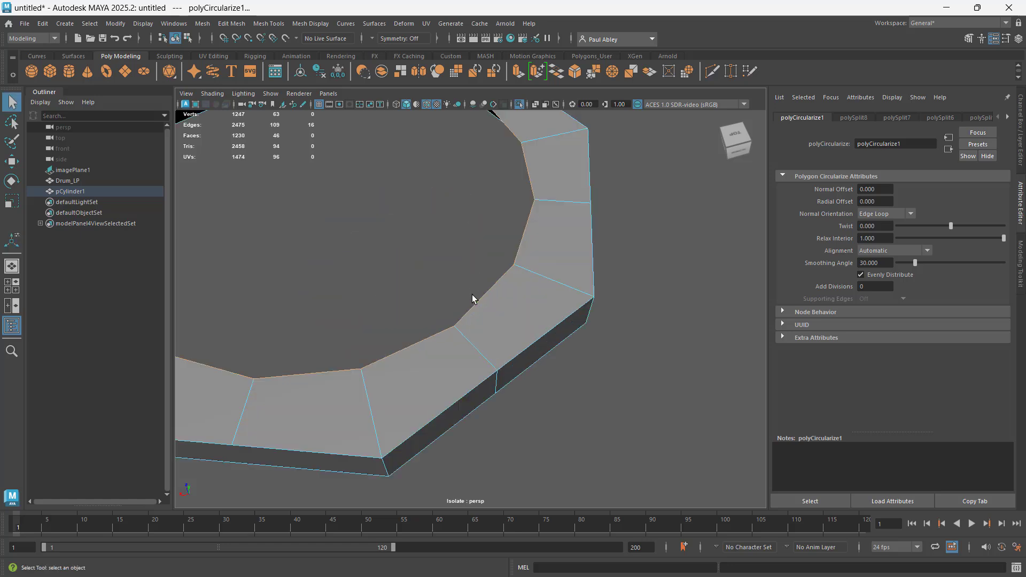
pyautogui.scroll(-3, 474, 278)
pyautogui.scroll(-3, 474, 278)
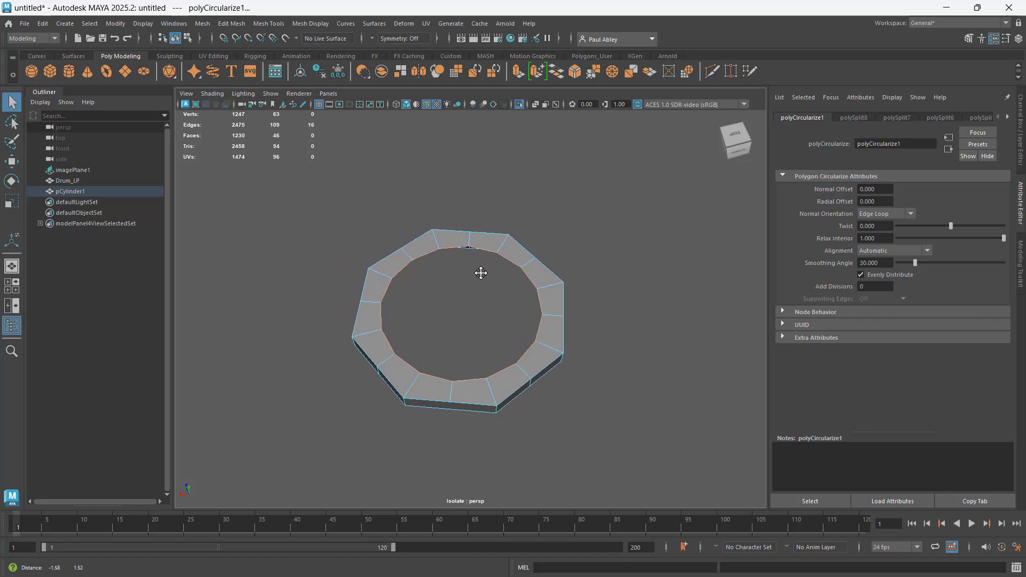
pyautogui.hotkey('alt', 'Tab')
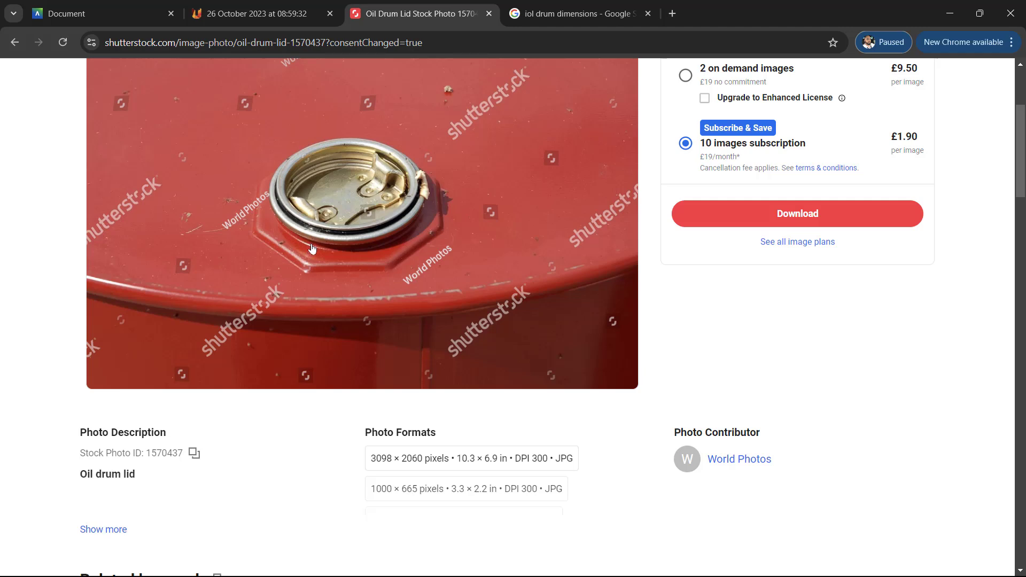
pyautogui.hotkey('alt', 'Tab')
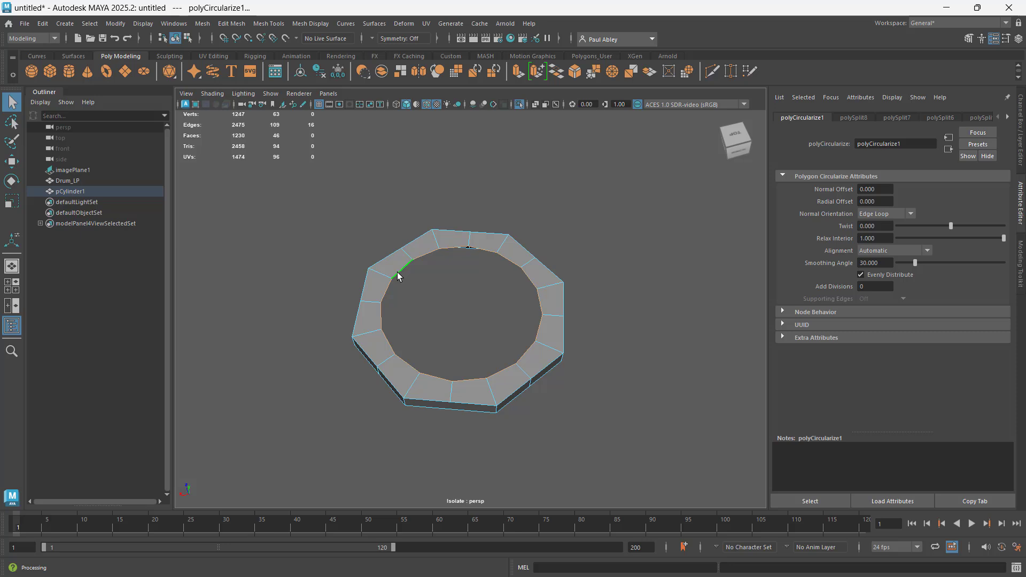
pyautogui.press('w')
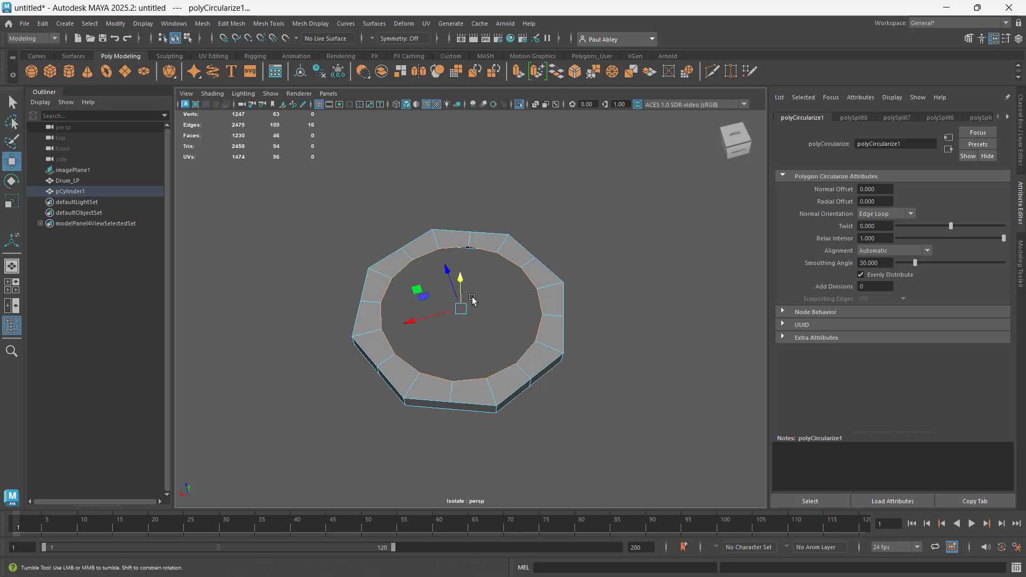
pyautogui.keyDown('alt'); pyautogui.moveTo(469, 294); pyautogui.dragTo(472, 293); pyautogui.keyUp('alt')
pyautogui.keyDown('alt'); pyautogui.moveTo(457, 204); pyautogui.dragTo(457, 253, button='middle'); pyautogui.keyUp('alt')
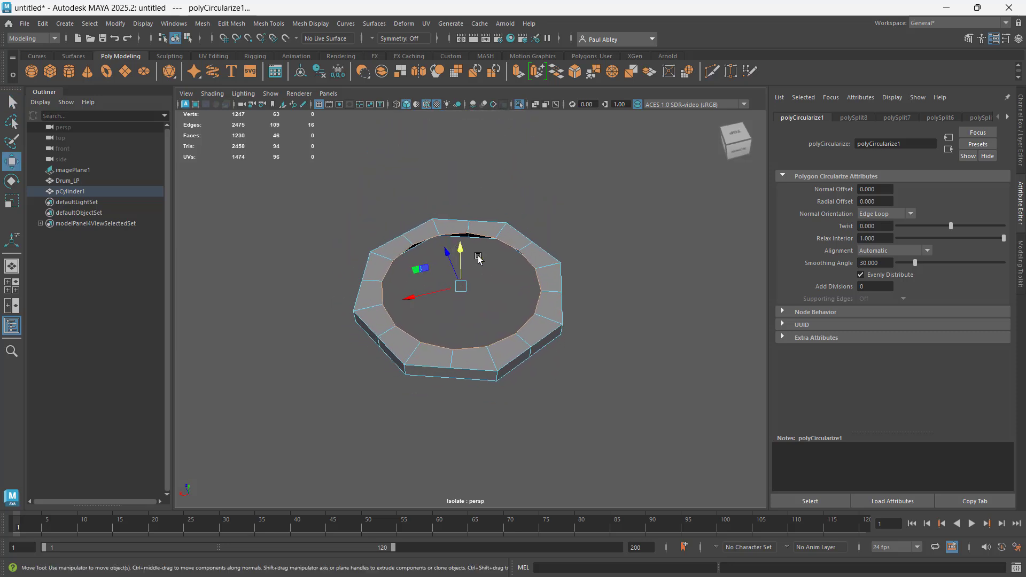
pyautogui.keyDown('shift'); pyautogui.moveTo(461, 259); pyautogui.dragTo(463, 250); pyautogui.keyUp('shift')
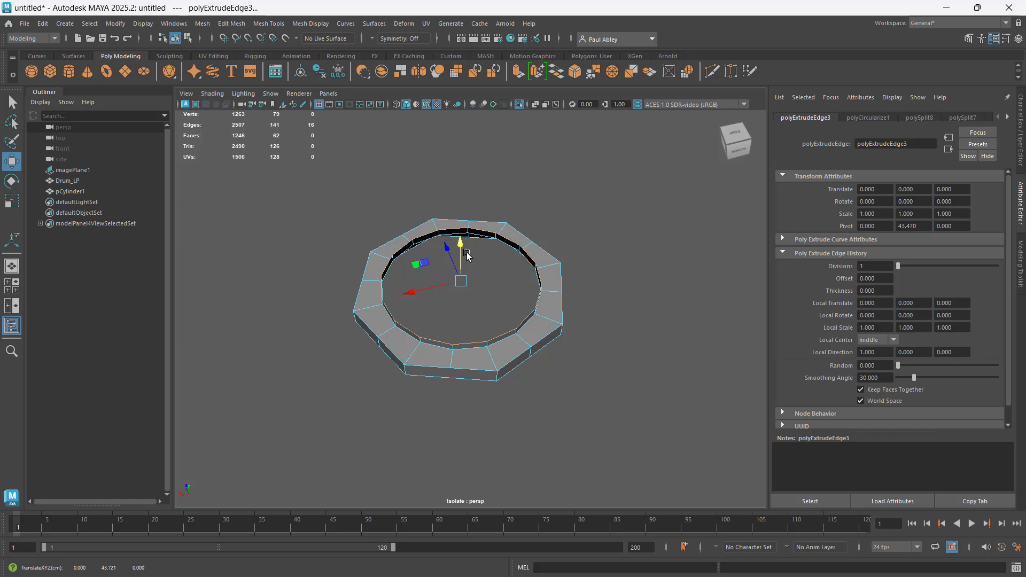
pyautogui.press('r')
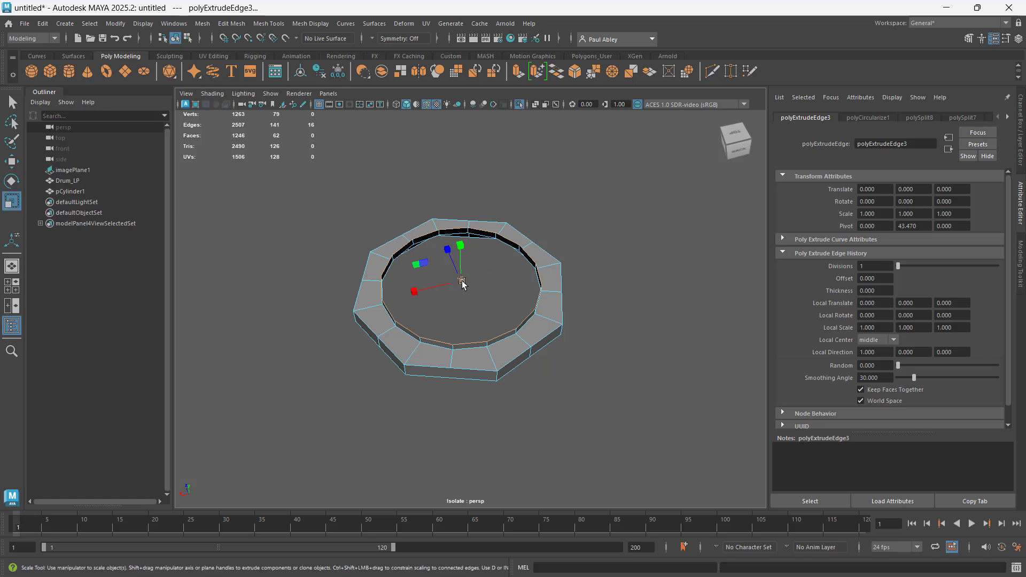
pyautogui.keyDown('shift'); pyautogui.moveTo(462, 283); pyautogui.dragTo(456, 276); pyautogui.keyUp('shift')
# Check the enlarged drum lid photo in the browser, and extrude the lip's inner edge loop down in Maya to about Y 43.63 cm
pyautogui.hotkey('alt', 'Tab')
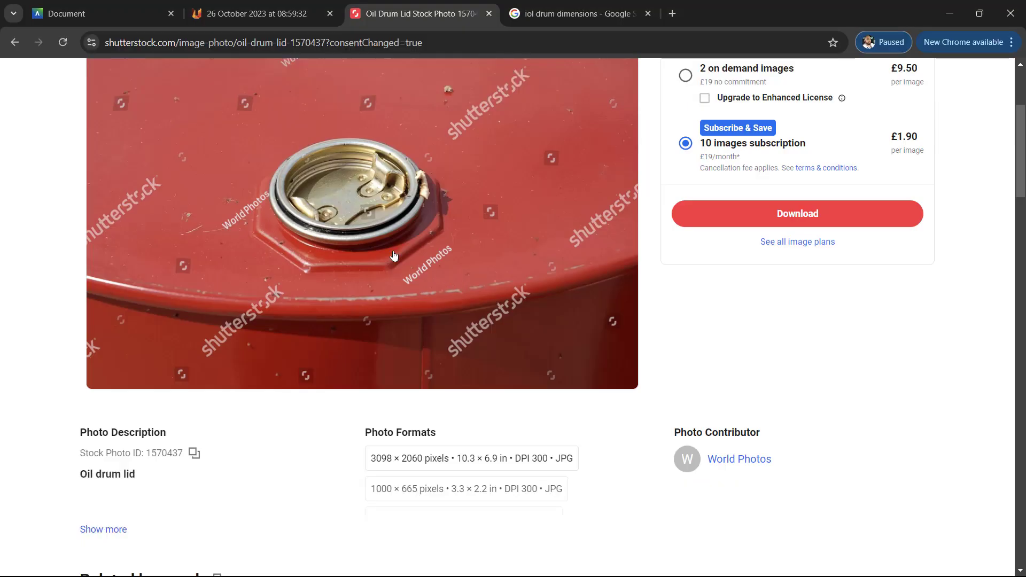
pyautogui.scroll(2, 393, 256)
pyautogui.scroll(-1, 390, 256)
pyautogui.click(382, 256)
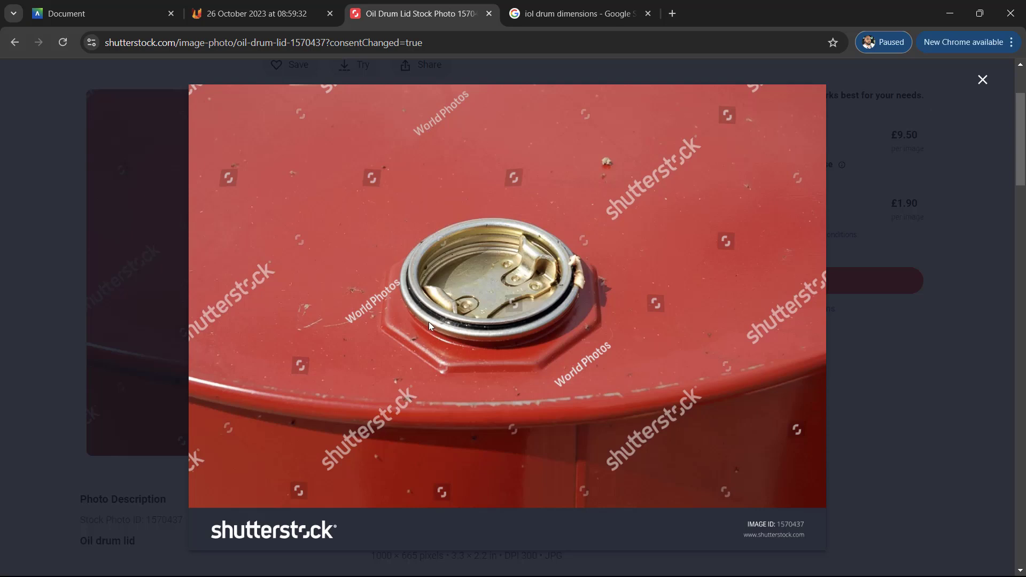
pyautogui.scroll(1, 429, 323)
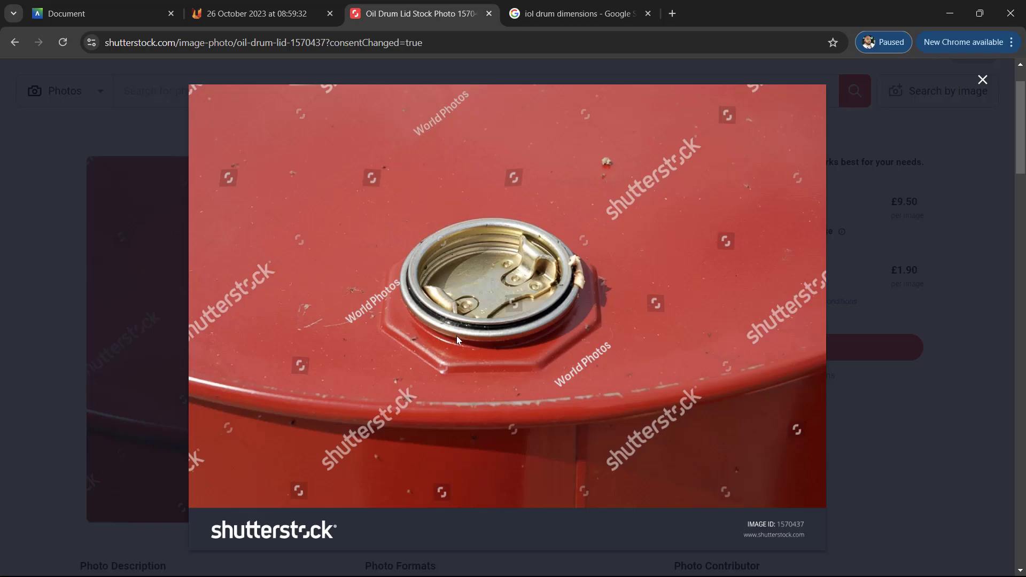
pyautogui.hotkey('alt', 'Tab')
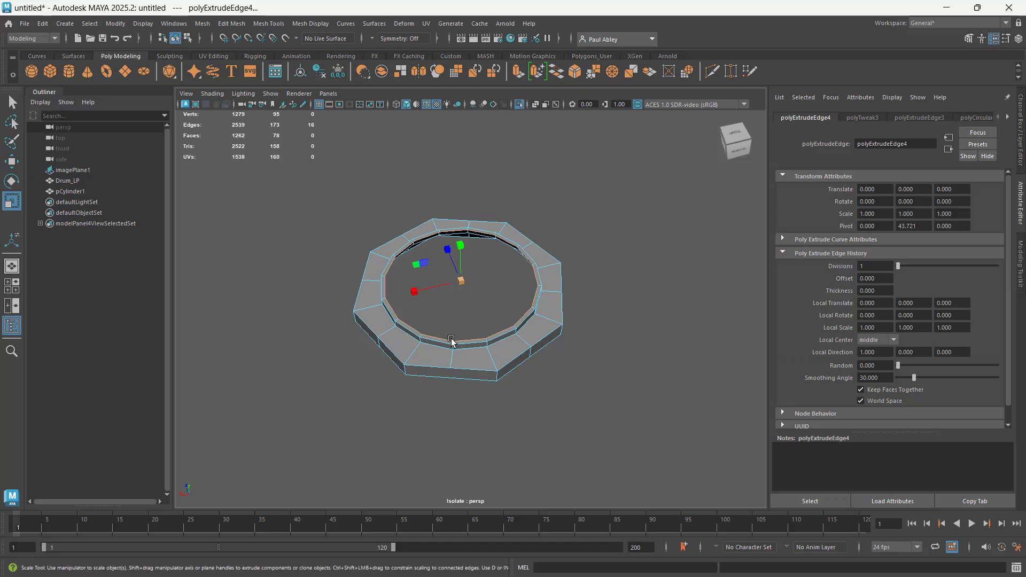
pyautogui.scroll(5, 449, 337)
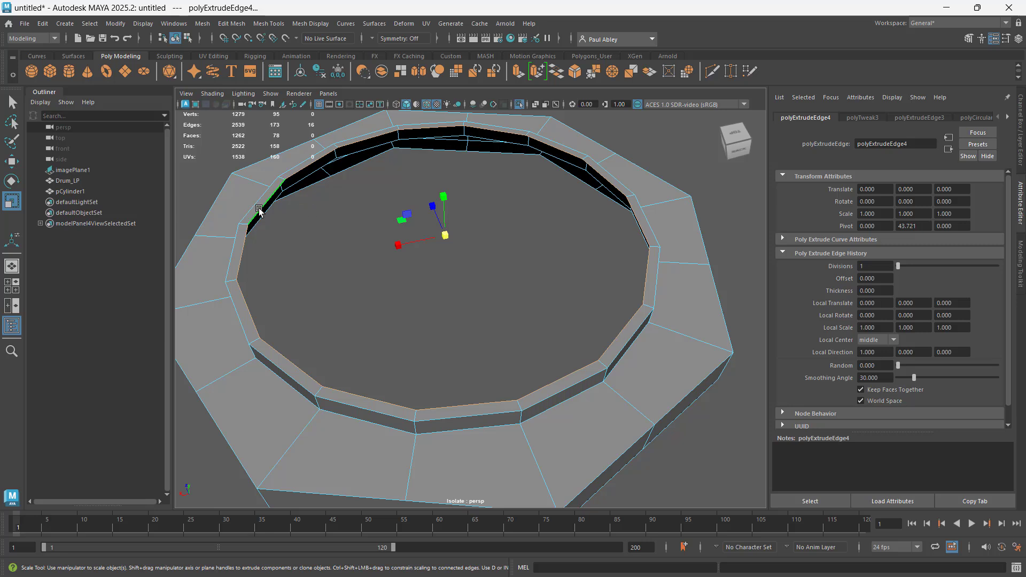
pyautogui.press('w')
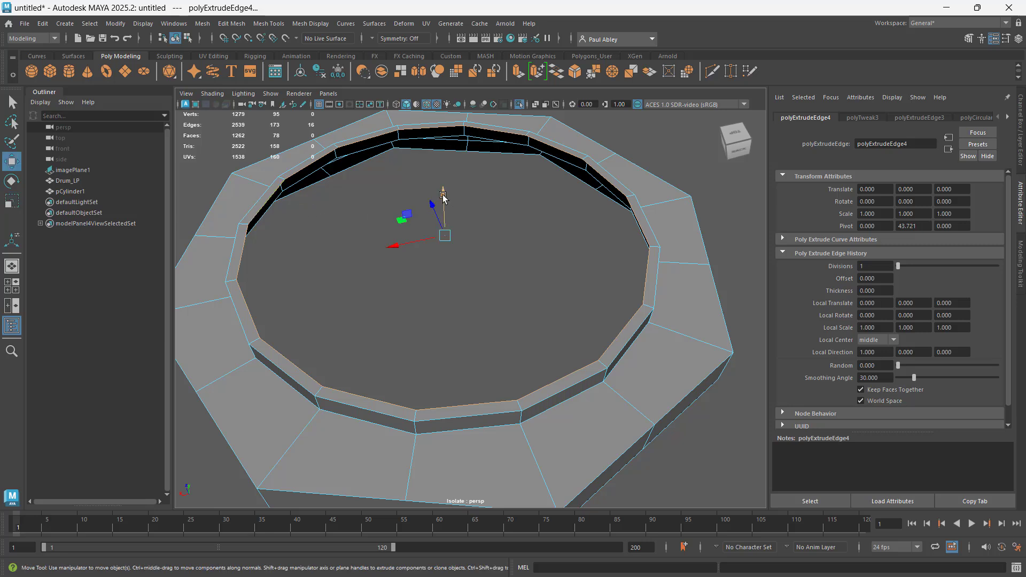
pyautogui.keyDown('shift'); pyautogui.moveTo(442, 196); pyautogui.dragTo(444, 202); pyautogui.keyUp('shift')
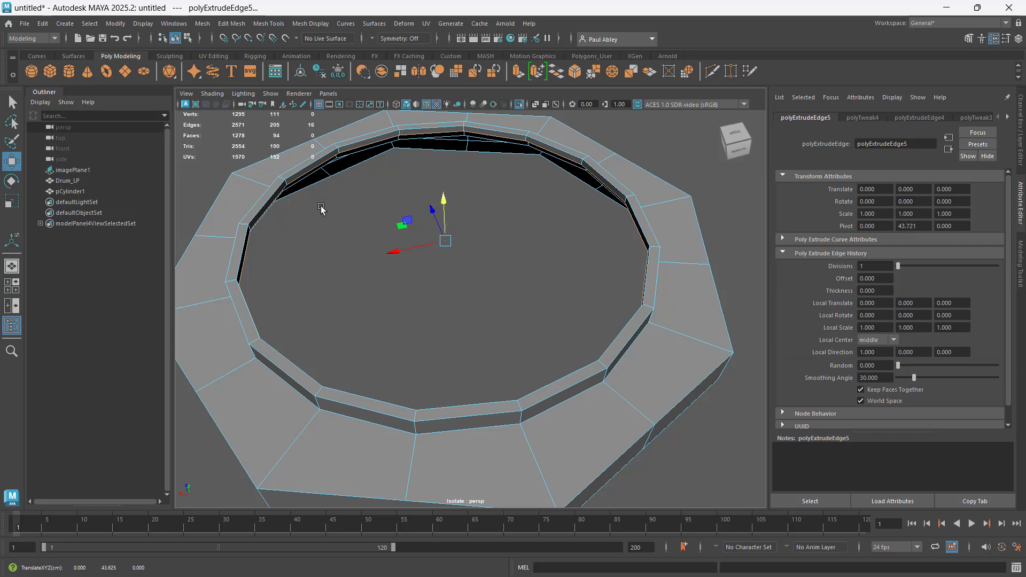
# Extrude the lowered inner loop slightly inward and extrude it up to about Y 43.99 cm as a raised inner wall
pyautogui.scroll(-5, 321, 243)
pyautogui.keyDown('alt'); pyautogui.moveTo(335, 249); pyautogui.dragTo(359, 251); pyautogui.keyUp('alt')
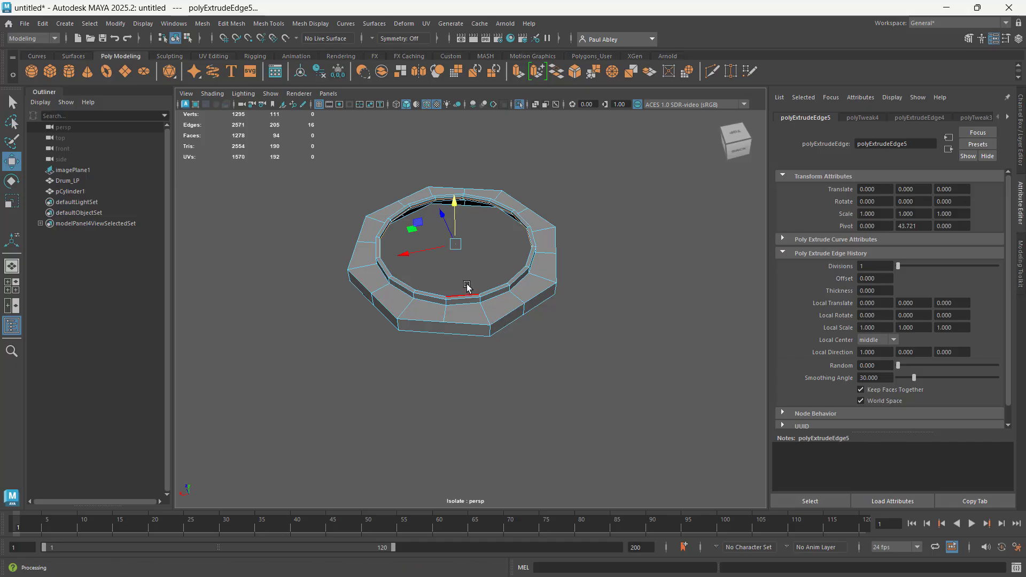
pyautogui.scroll(5, 449, 280)
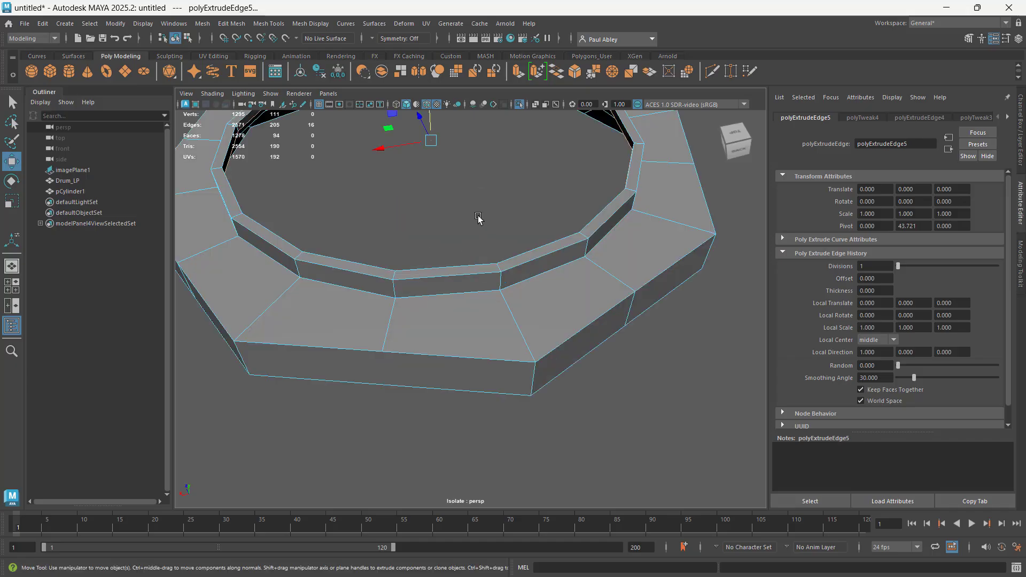
pyautogui.scroll(-2, 479, 220)
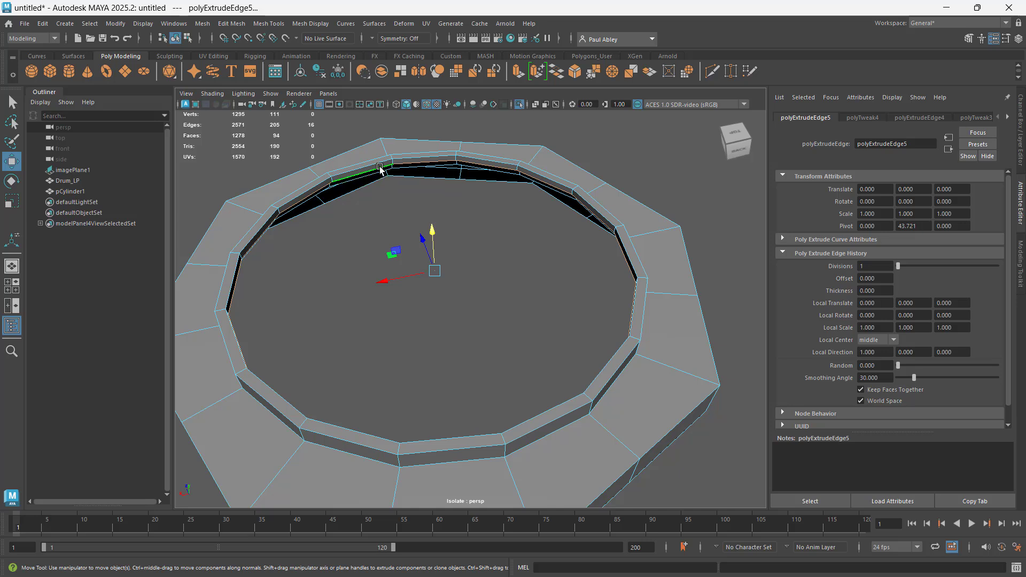
pyautogui.press('r')
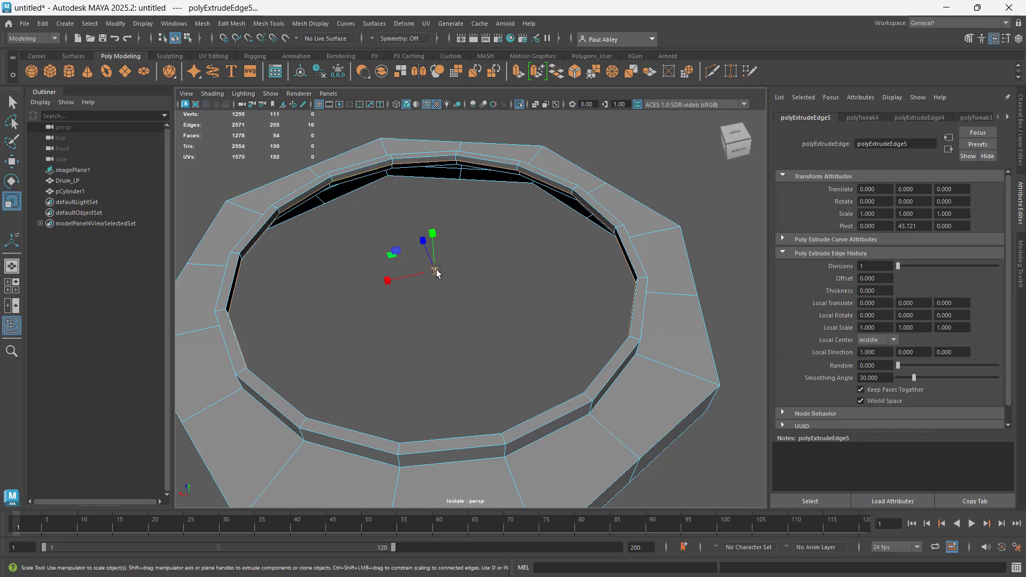
pyautogui.keyDown('shift'); pyautogui.moveTo(436, 271); pyautogui.dragTo(432, 210); pyautogui.keyUp('shift')
pyautogui.press('w')
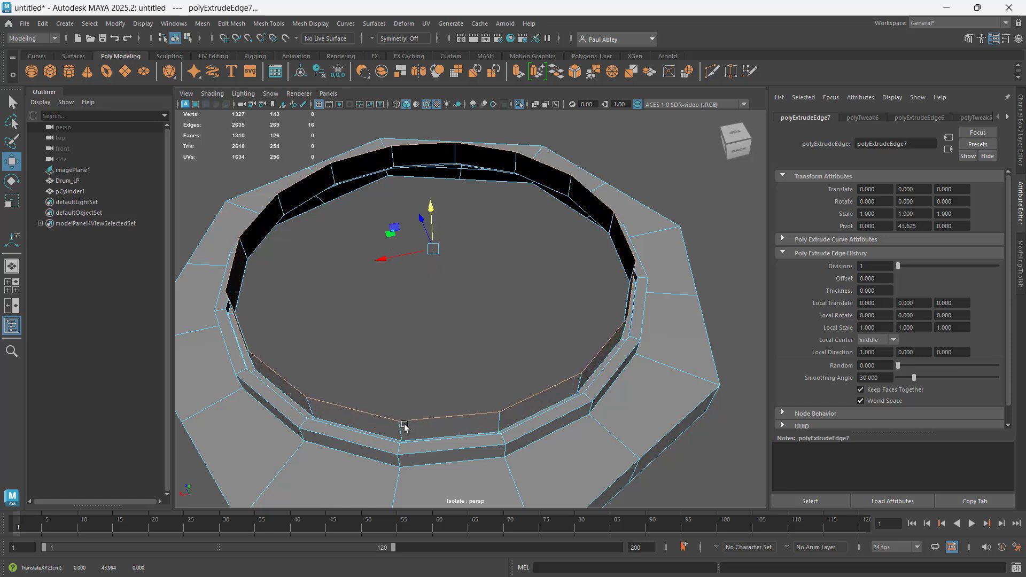
# Examine the raised inner wall from above and from the side, and compare it with the drum lid photo in the browser
pyautogui.scroll(8, 401, 414)
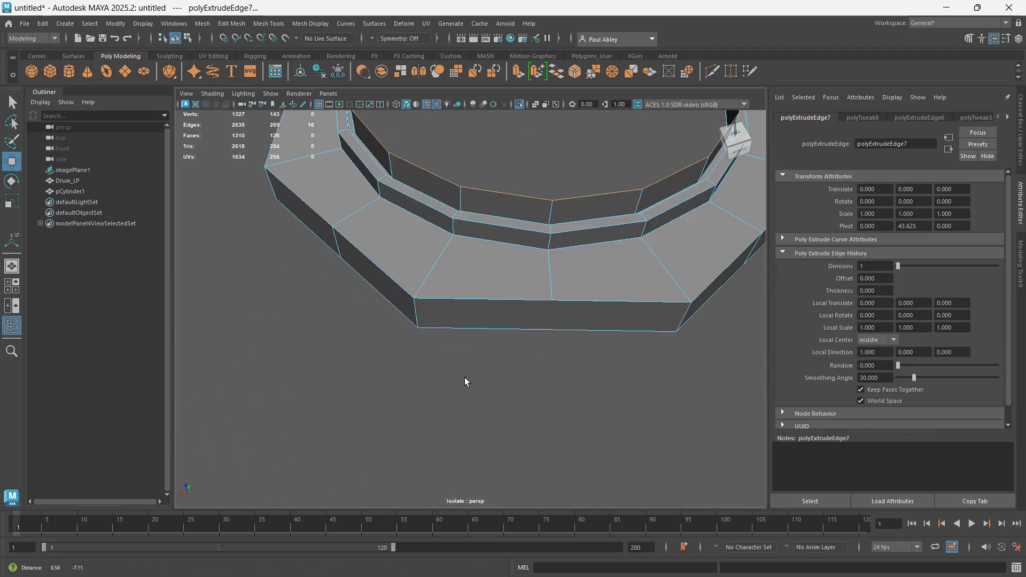
pyautogui.scroll(-6, 464, 379)
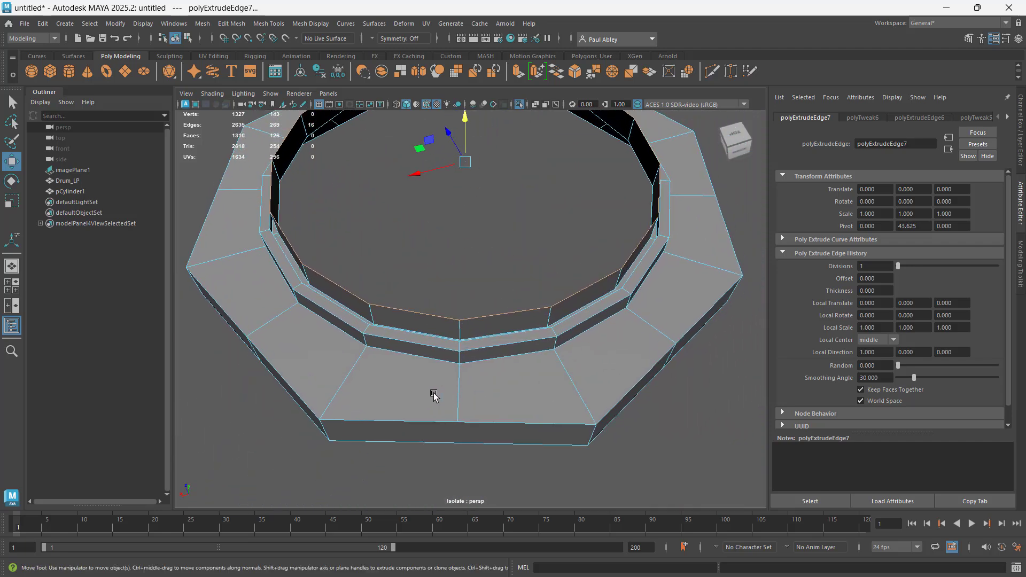
pyautogui.keyDown('alt'); pyautogui.moveTo(433, 395); pyautogui.dragTo(291, 284); pyautogui.keyUp('alt')
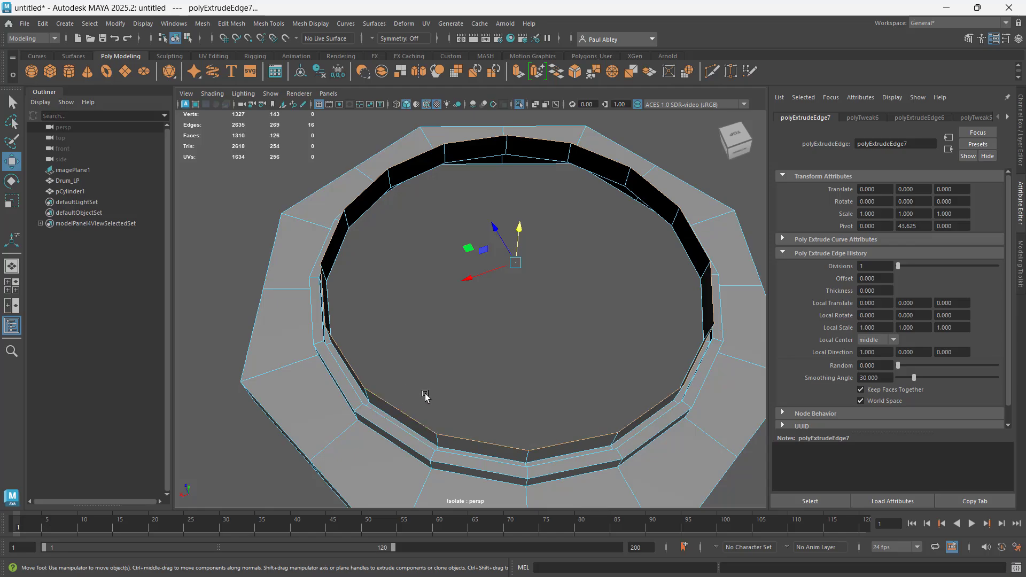
pyautogui.hotkey('alt', 'Tab')
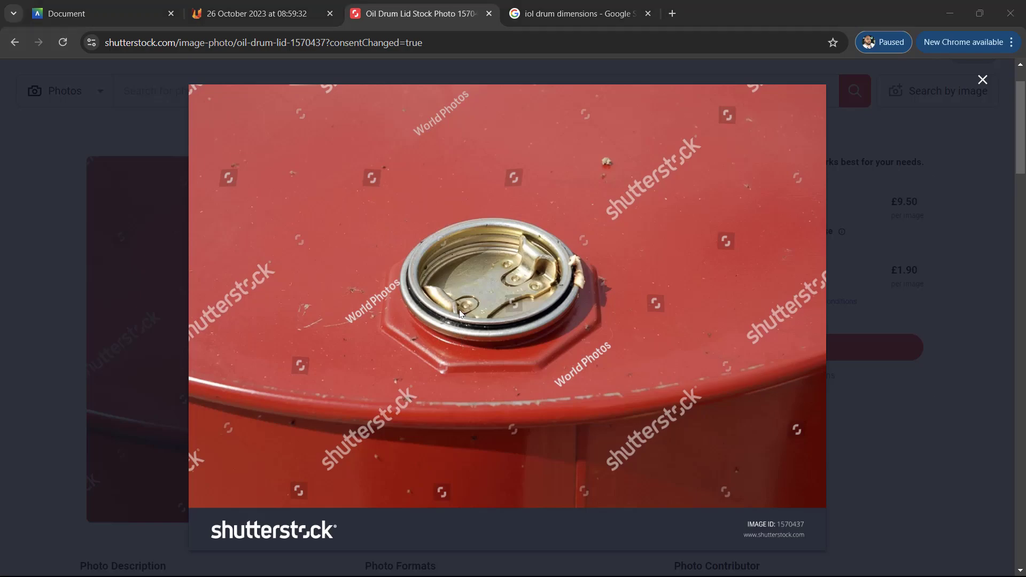
pyautogui.hotkey('alt', 'Tab')
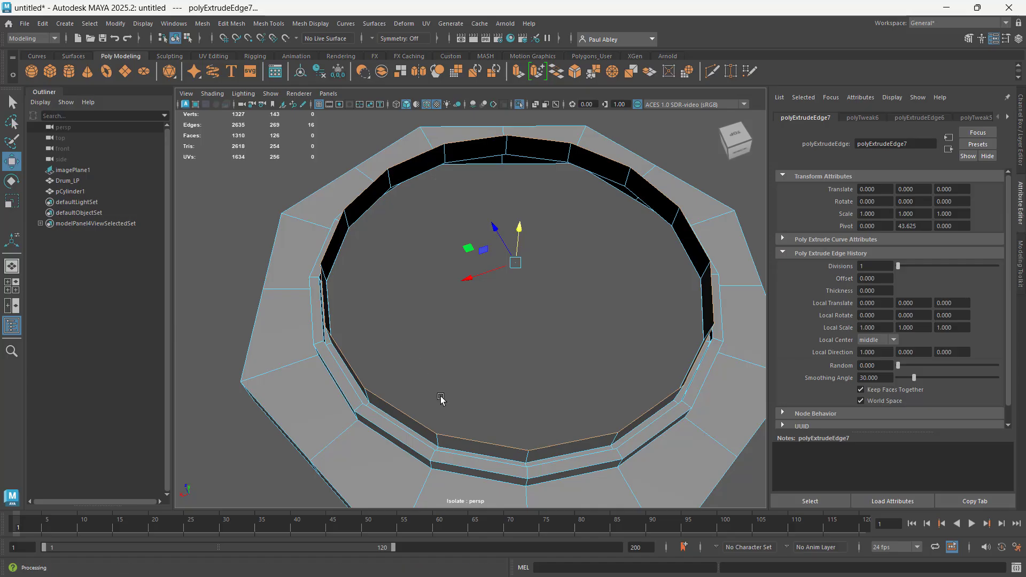
pyautogui.keyDown('alt'); pyautogui.moveTo(443, 419); pyautogui.dragTo(451, 371); pyautogui.keyUp('alt')
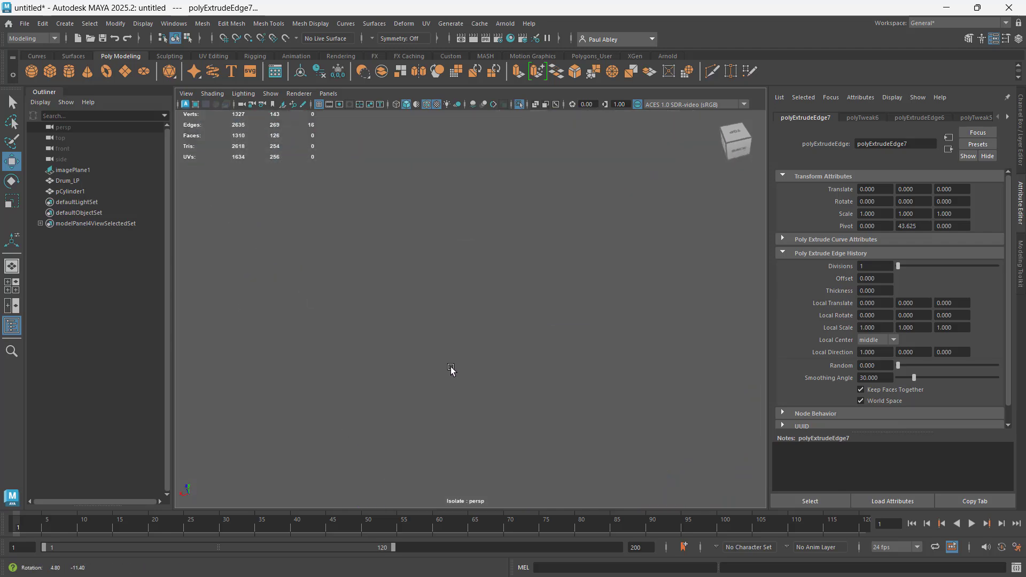
pyautogui.press('f')
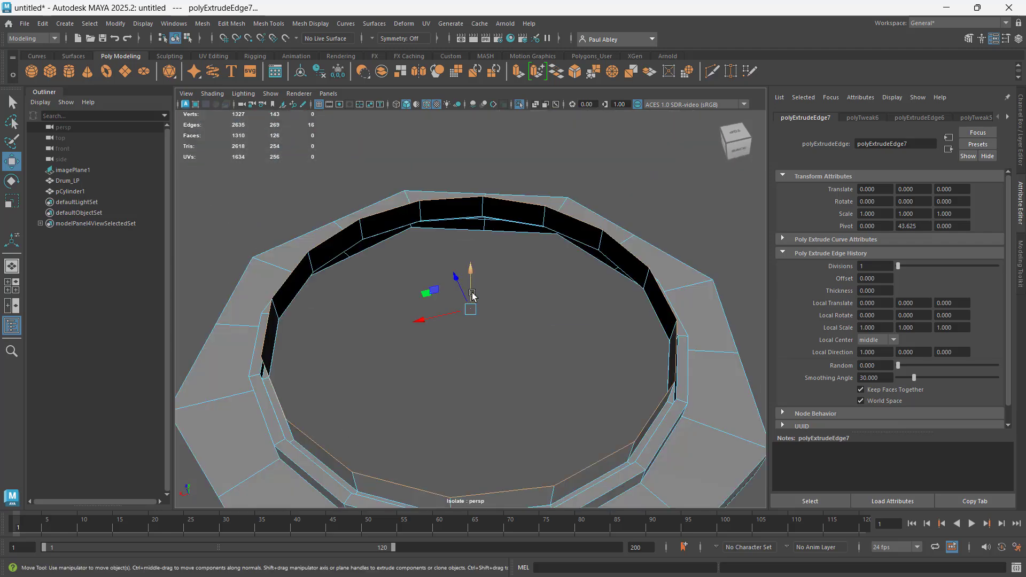
pyautogui.click(472, 293)
pyautogui.scroll(-2, 495, 248)
pyautogui.keyDown('alt'); pyautogui.moveTo(494, 321); pyautogui.dragTo(497, 306, button='middle'); pyautogui.keyUp('alt')
pyautogui.keyDown('alt'); pyautogui.moveTo(498, 306); pyautogui.dragTo(455, 274); pyautogui.keyUp('alt')
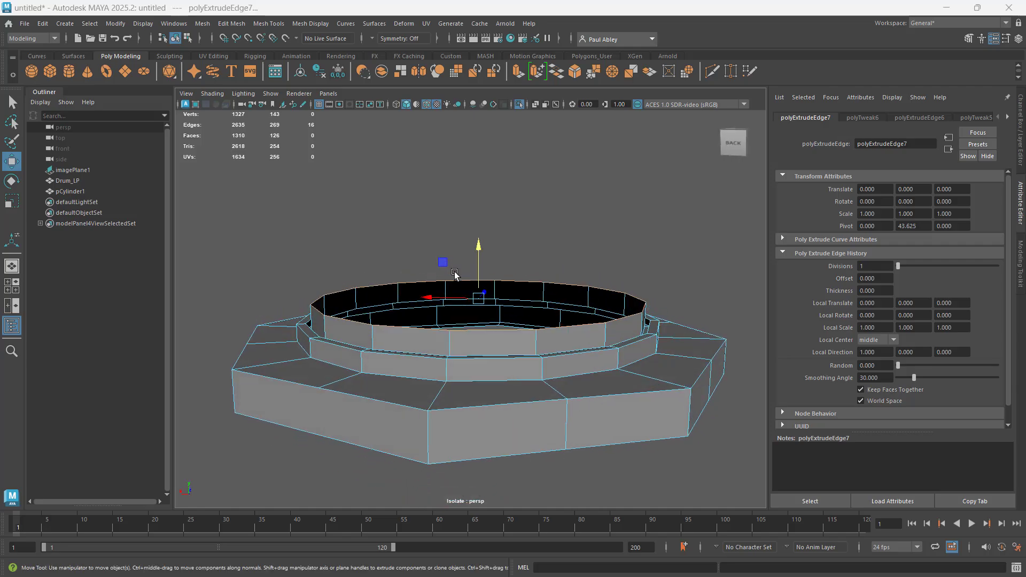
# Compare against the drum lid photo in the browser, and lower the inner wall's top edge loop in Maya to about Y 43.83 cm
pyautogui.hotkey('alt', 'Tab')
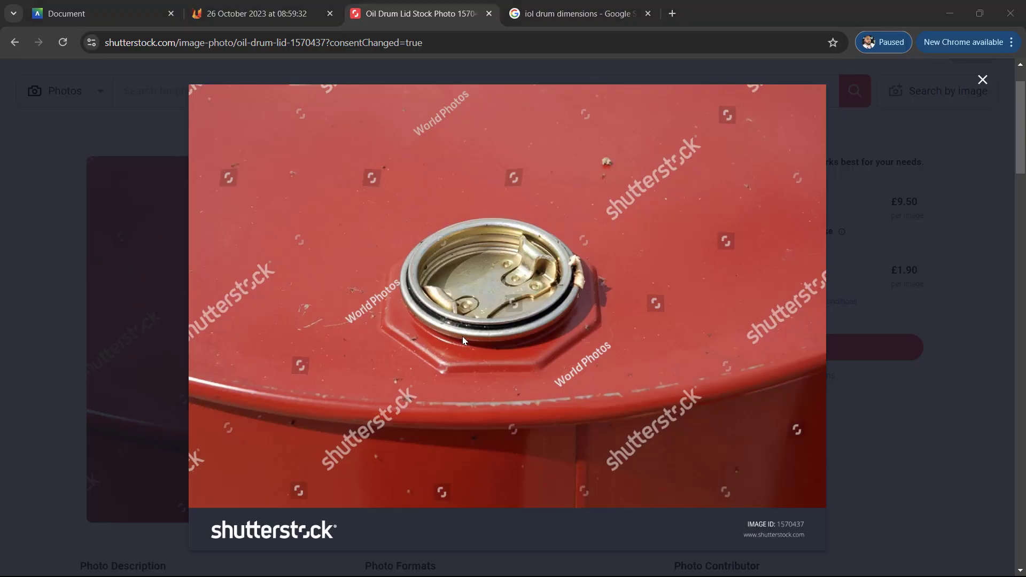
pyautogui.hotkey('alt', 'Tab')
pyautogui.moveTo(479, 250); pyautogui.dragTo(476, 256)
pyautogui.hotkey('alt', 'Tab')
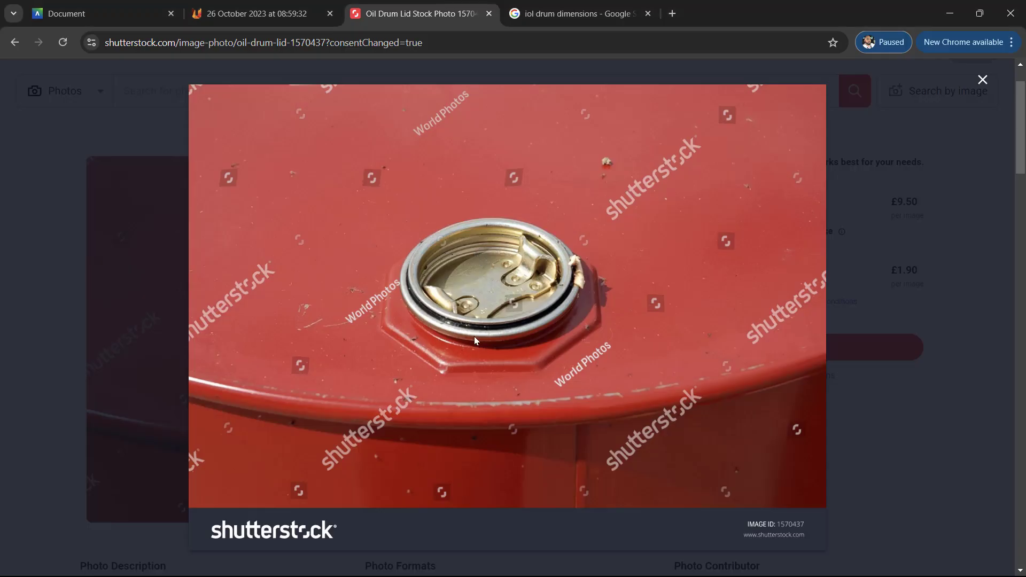
pyautogui.hotkey('alt', 'Tab')
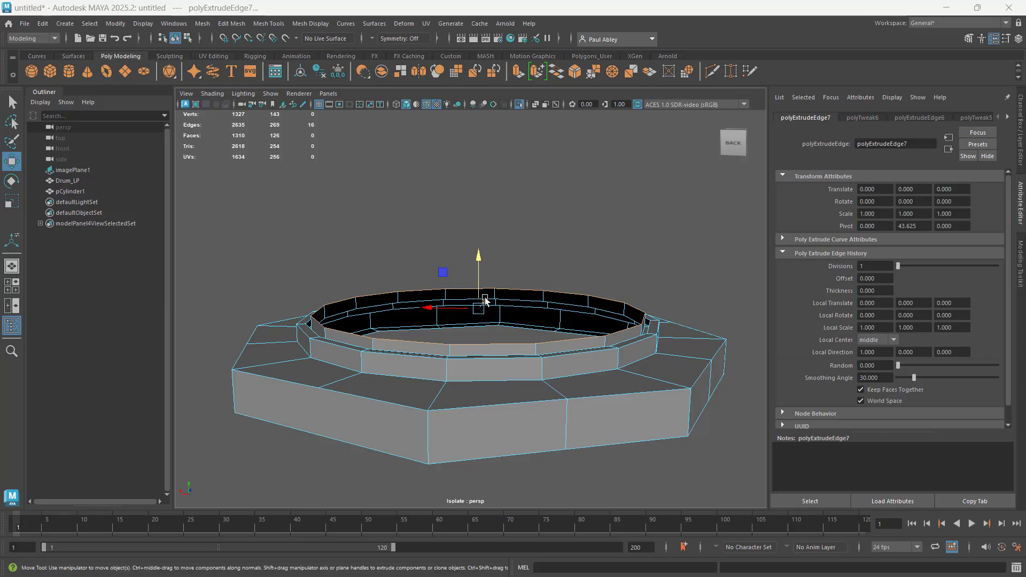
pyautogui.hotkey('alt', 'Tab')
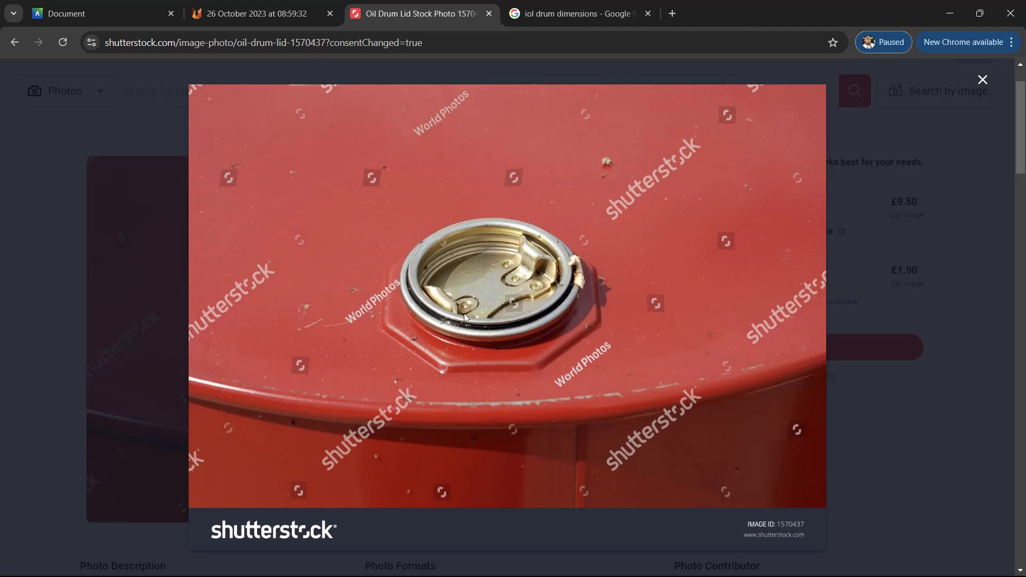
pyautogui.hotkey('alt', 'Tab')
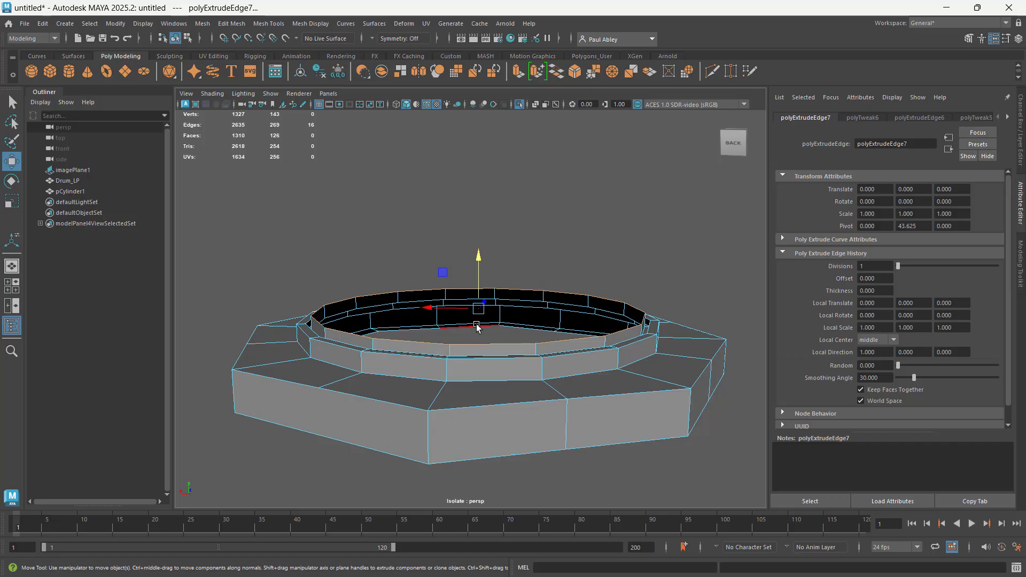
# Extrude the inner wall's top edge loop outward as a thin flange overhanging the lower collar
pyautogui.keyDown('alt'); pyautogui.moveTo(478, 315); pyautogui.dragTo(492, 310); pyautogui.keyUp('alt')
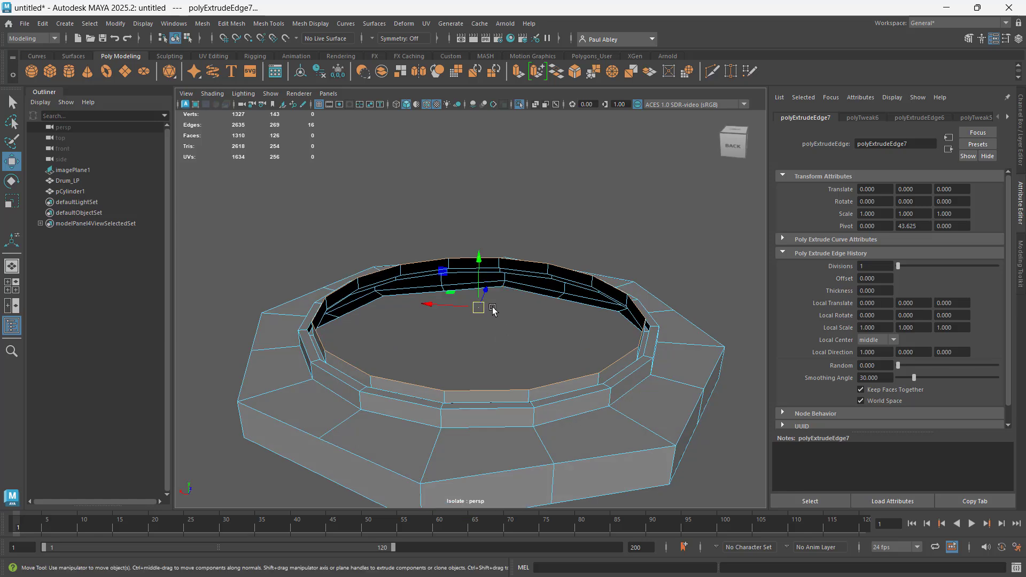
pyautogui.press('r')
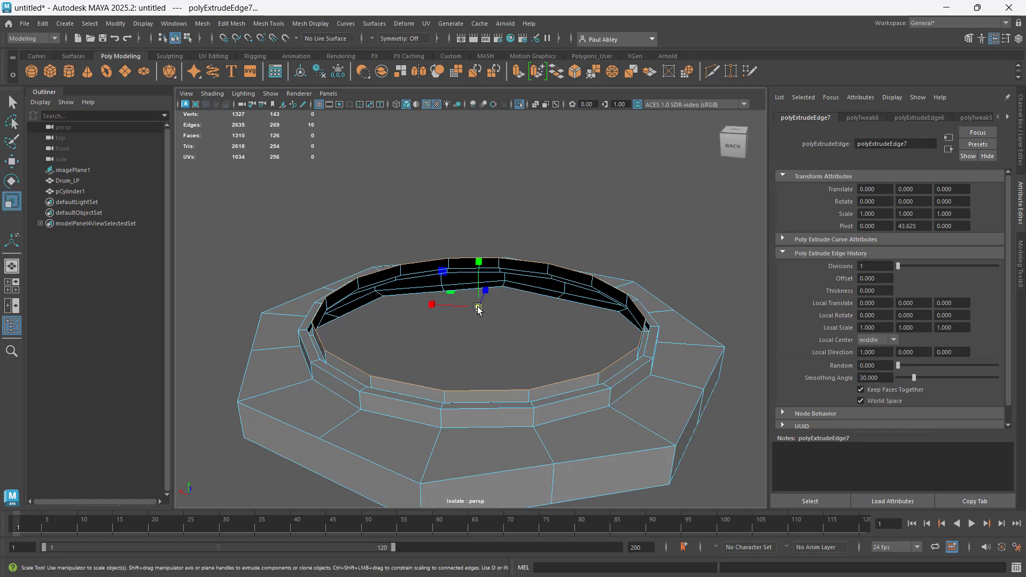
pyautogui.keyDown('shift'); pyautogui.moveTo(478, 308); pyautogui.dragTo(501, 311); pyautogui.keyUp('shift')
pyautogui.keyDown('alt'); pyautogui.moveTo(455, 401); pyautogui.dragTo(447, 374); pyautogui.keyUp('alt')
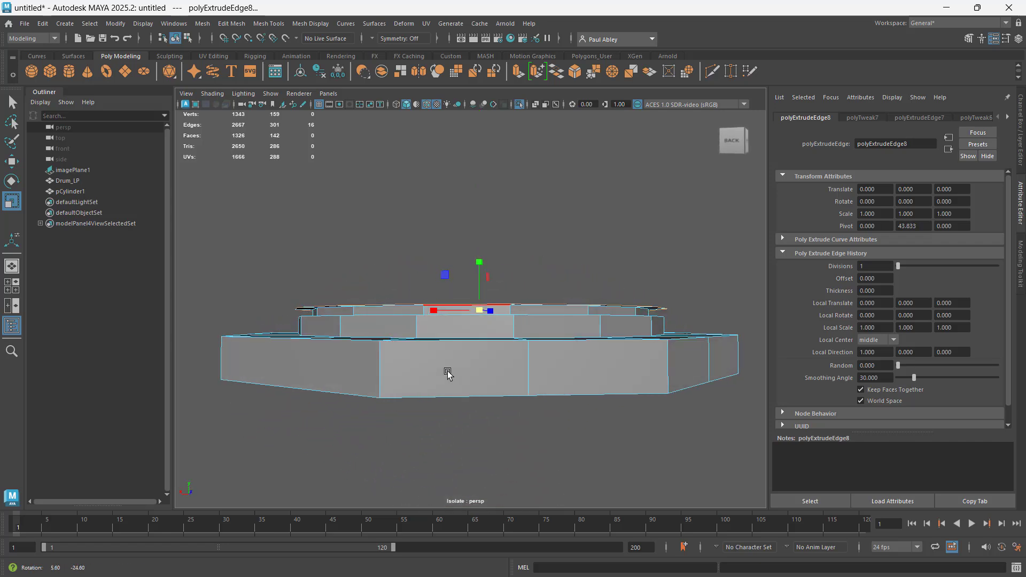
pyautogui.click(479, 313)
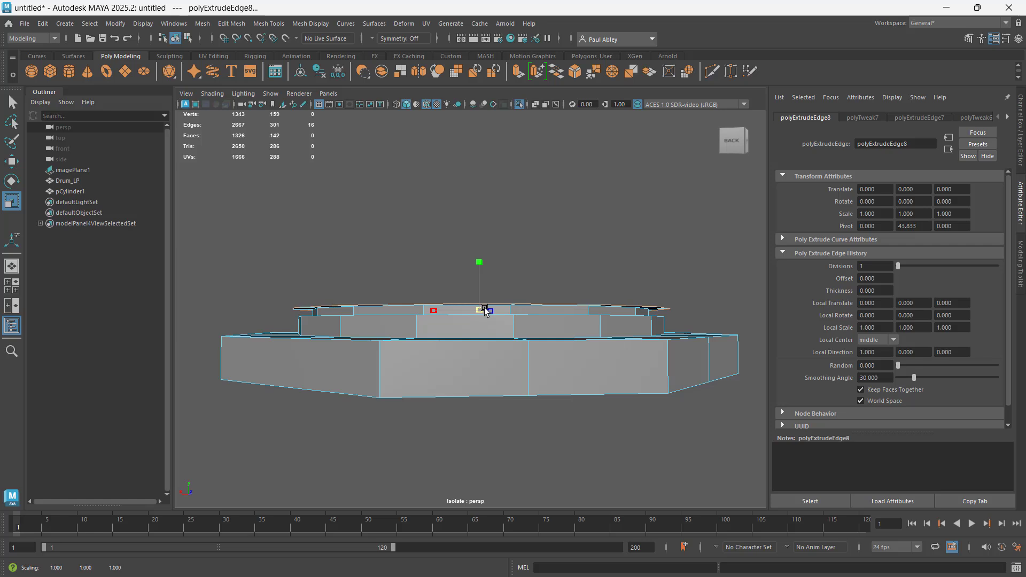
# Extrude the flange's outer loop up to about Y 44.09 cm and inward as a flat rim, checking it against the browser photo
pyautogui.press('w')
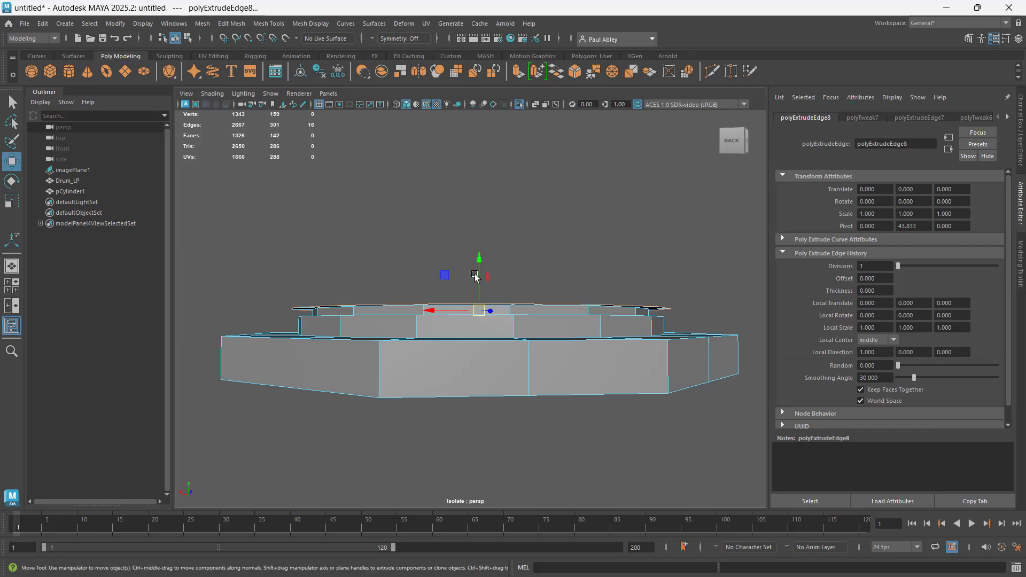
pyautogui.keyDown('shift'); pyautogui.moveTo(479, 260); pyautogui.dragTo(477, 242); pyautogui.keyUp('shift')
pyautogui.press('r')
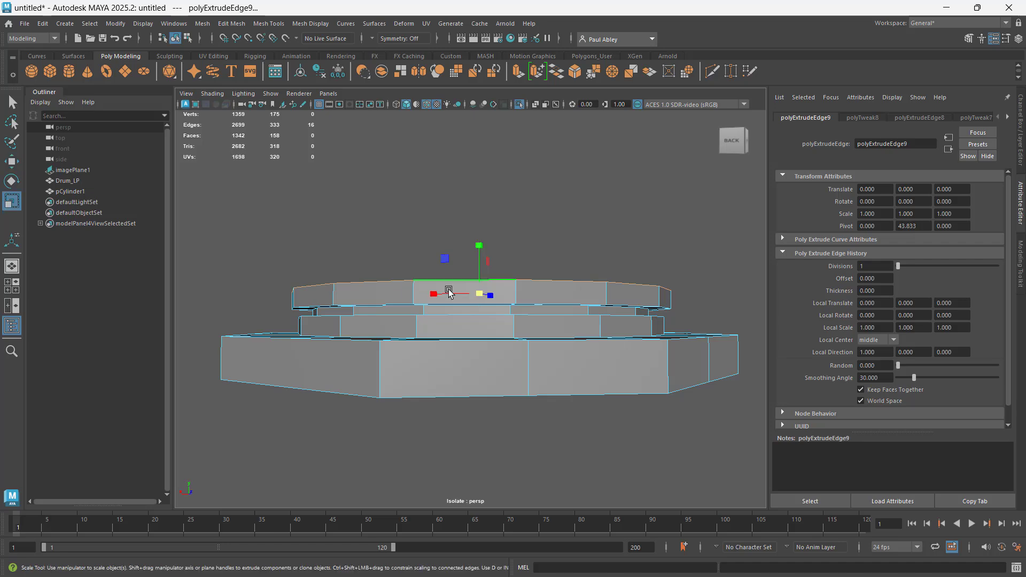
pyautogui.moveTo(449, 286)
pyautogui.keyDown('alt'); pyautogui.mouseDown()
pyautogui.moveTo(449, 308)
pyautogui.moveTo(488, 305)
pyautogui.moveTo(457, 281)
pyautogui.mouseUp(); pyautogui.keyUp('alt')
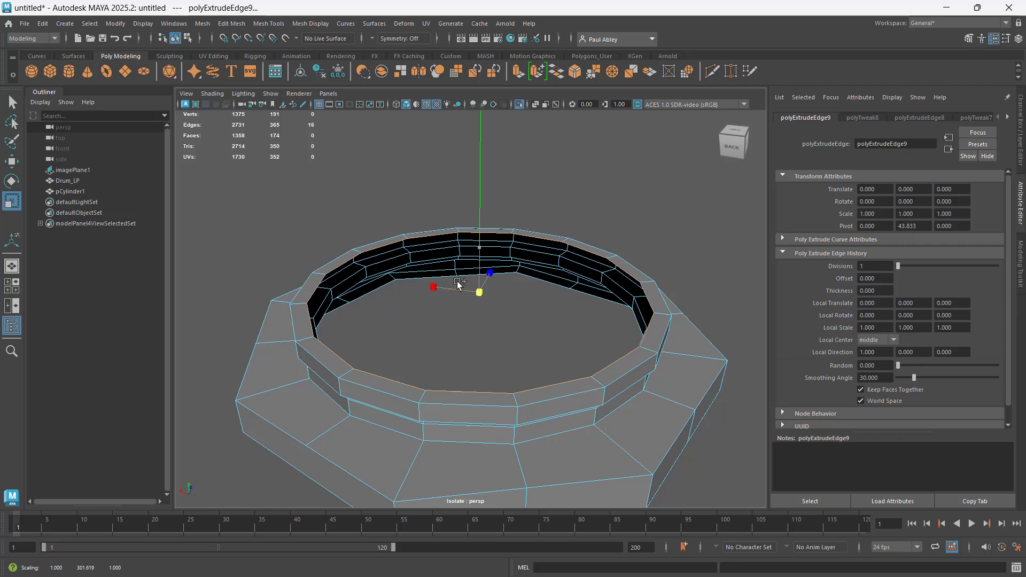
pyautogui.hotkey('alt', 'Tab')
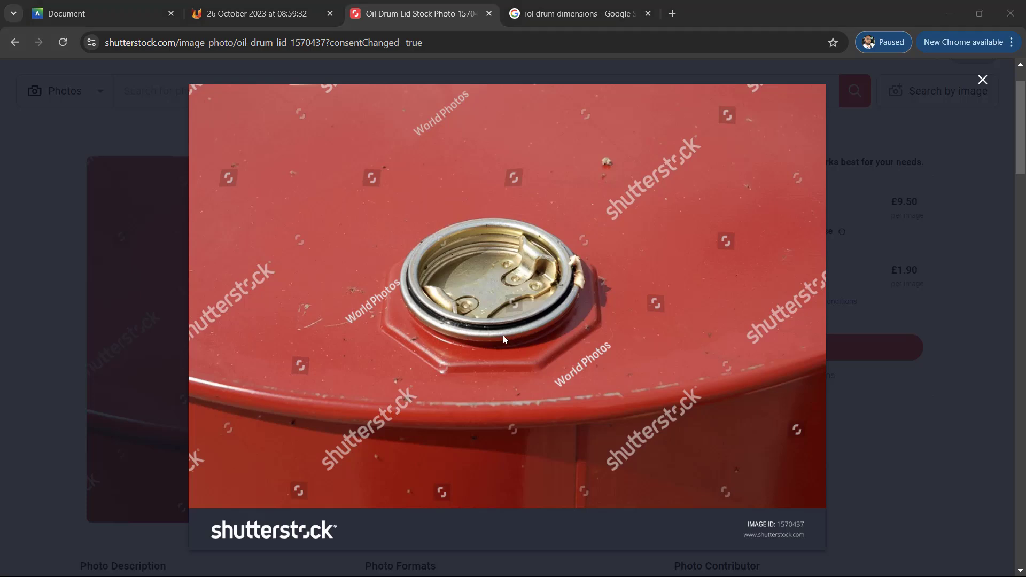
pyautogui.hotkey('alt', 'Tab')
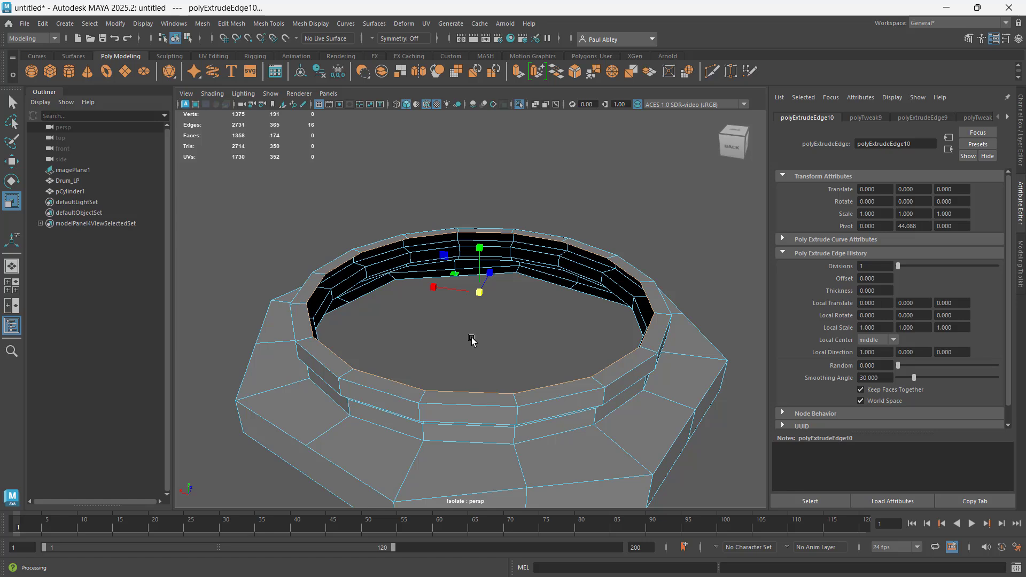
# Extrude the rim's inner loop down to about Y 43.91 cm and extrude it slightly inward to form a groove
pyautogui.press('w')
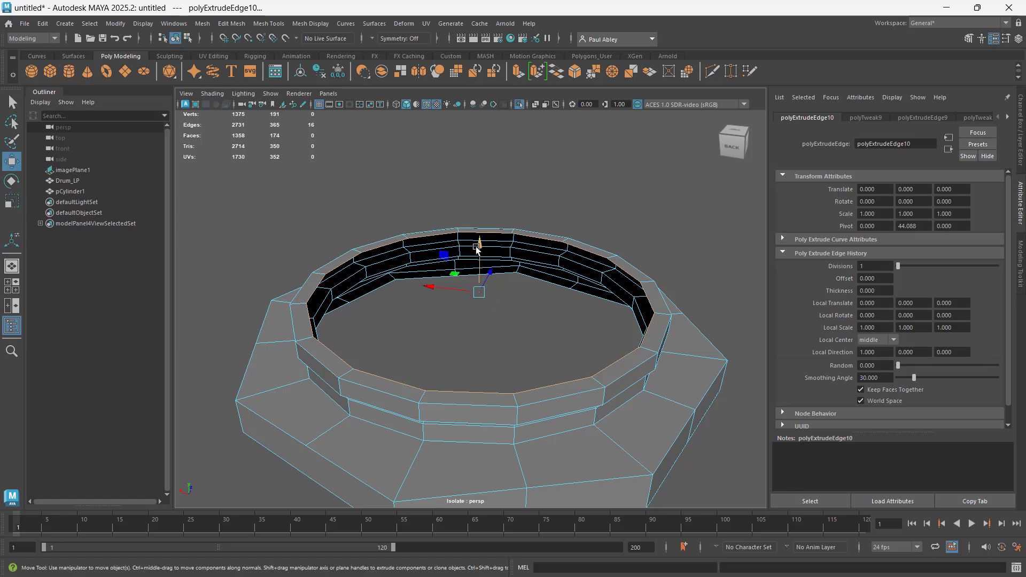
pyautogui.keyDown('shift'); pyautogui.moveTo(477, 247); pyautogui.dragTo(478, 258); pyautogui.keyUp('shift')
pyautogui.press('r')
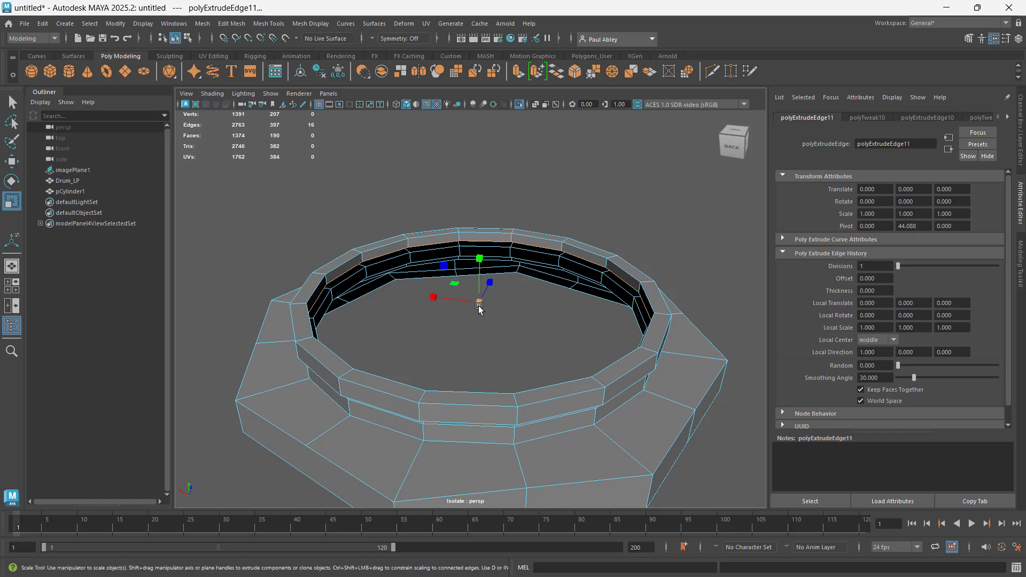
pyautogui.keyDown('shift'); pyautogui.moveTo(479, 306); pyautogui.dragTo(471, 300); pyautogui.keyUp('shift')
# Extrude the groove's inner loop up to about Y 44.21 cm as a second raised wall, comparing its height with the browser photo
pyautogui.press('w')
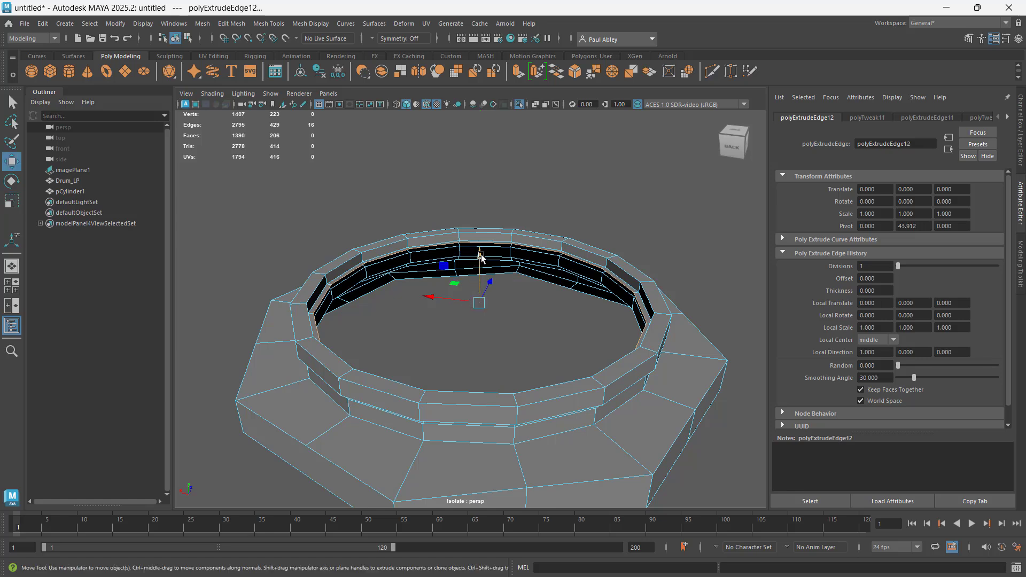
pyautogui.keyDown('shift'); pyautogui.moveTo(480, 257); pyautogui.dragTo(481, 233); pyautogui.keyUp('shift')
pyautogui.hotkey('alt', 'Tab')
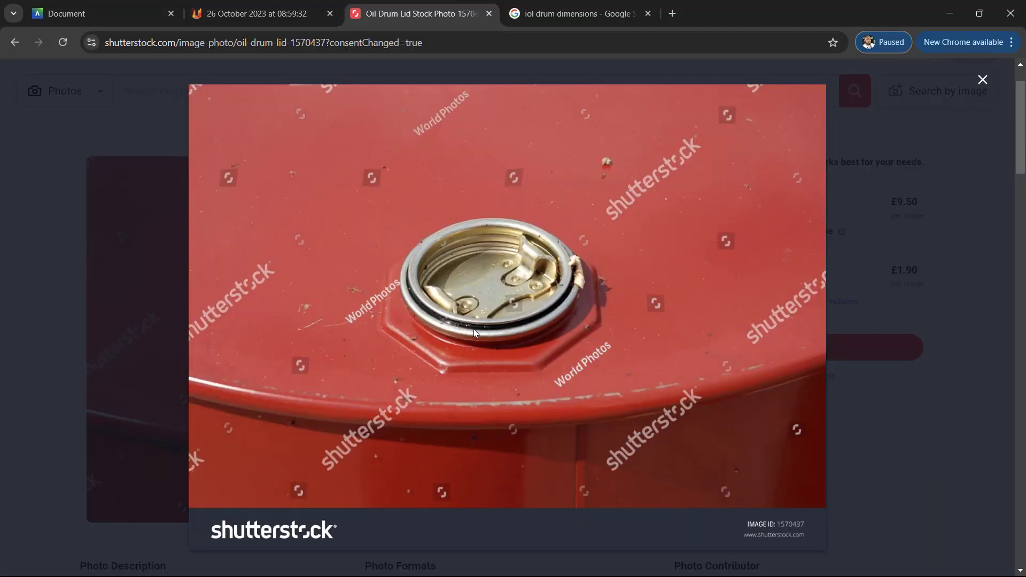
pyautogui.hotkey('alt', 'Tab')
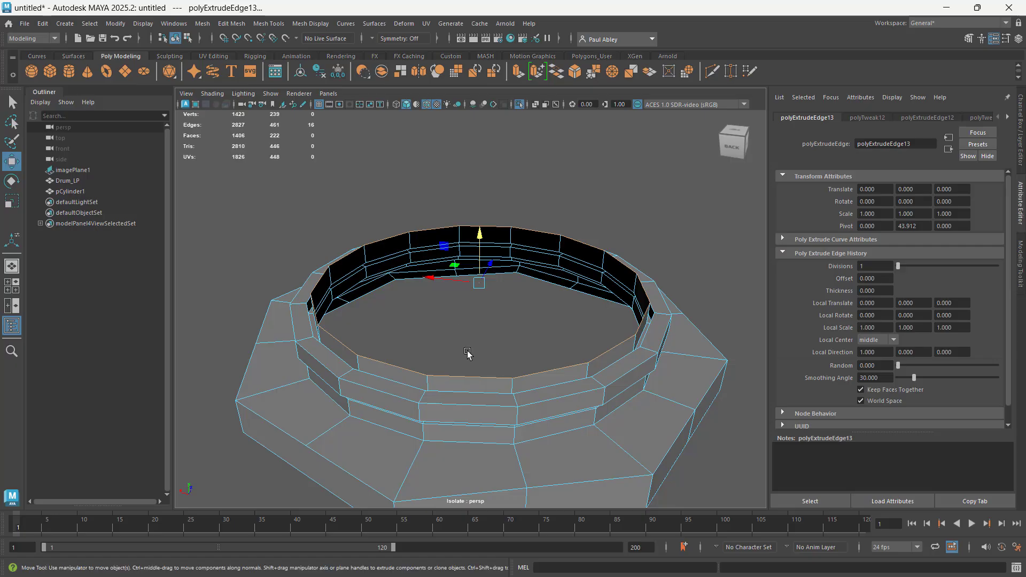
pyautogui.keyDown('alt'); pyautogui.moveTo(470, 350); pyautogui.dragTo(466, 316); pyautogui.keyUp('alt')
pyautogui.moveTo(479, 233); pyautogui.dragTo(477, 230)
pyautogui.hotkey('alt', 'Tab')
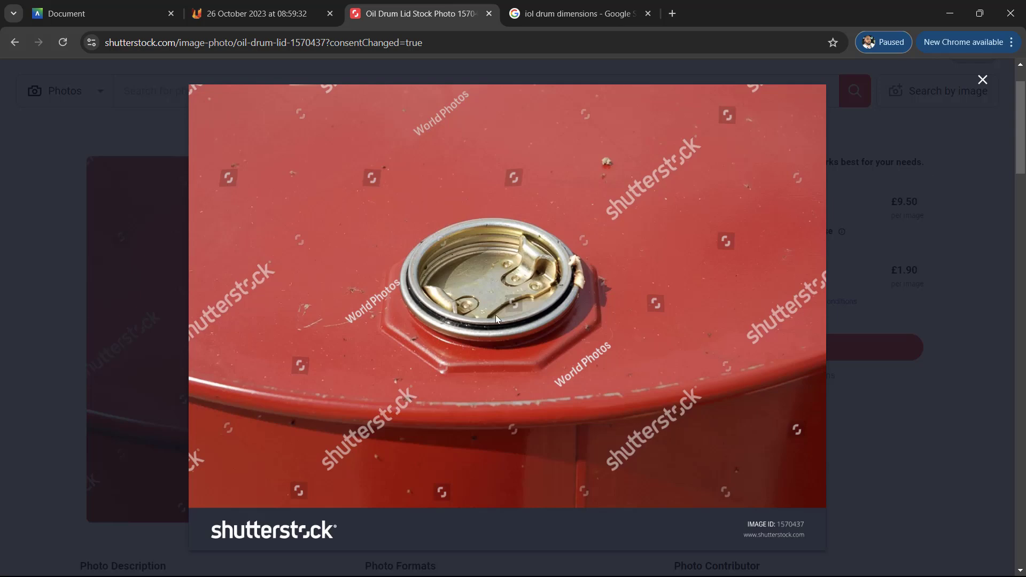
pyautogui.hotkey('alt', 'Tab')
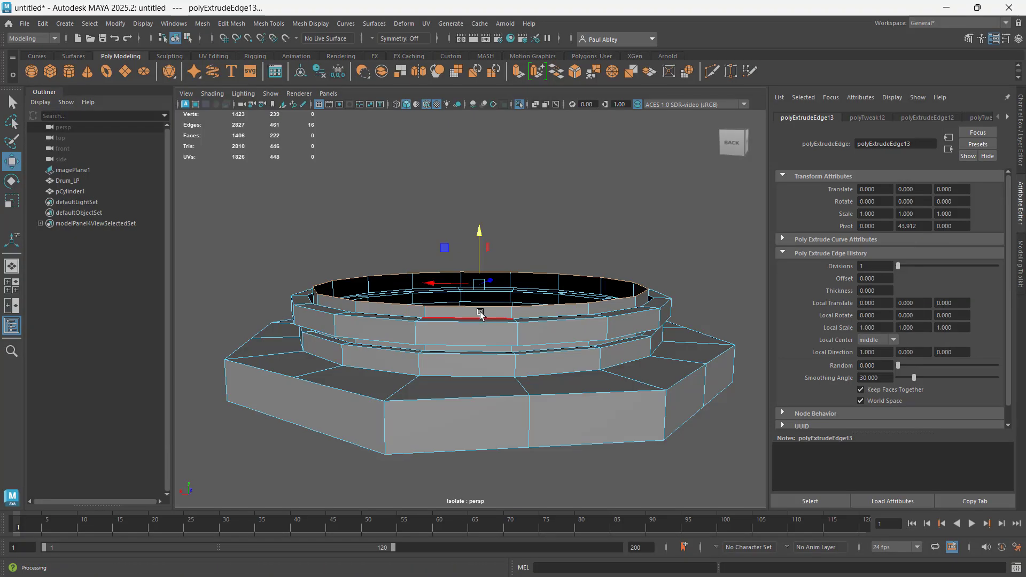
# Extrude the second wall's top loop slightly outward and extrude it up to about Y 44.37 cm as the upper band
pyautogui.press('r')
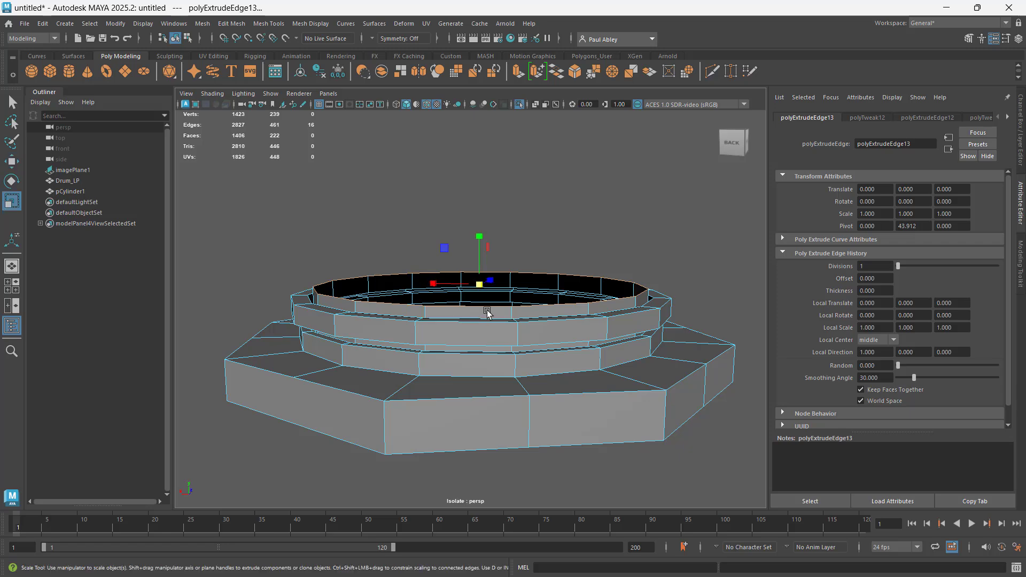
pyautogui.moveTo(485, 284)
pyautogui.keyDown('shift'); pyautogui.mouseDown()
pyautogui.moveTo(484, 316)
pyautogui.moveTo(486, 289)
pyautogui.mouseUp(); pyautogui.keyUp('shift')
pyautogui.press('w')
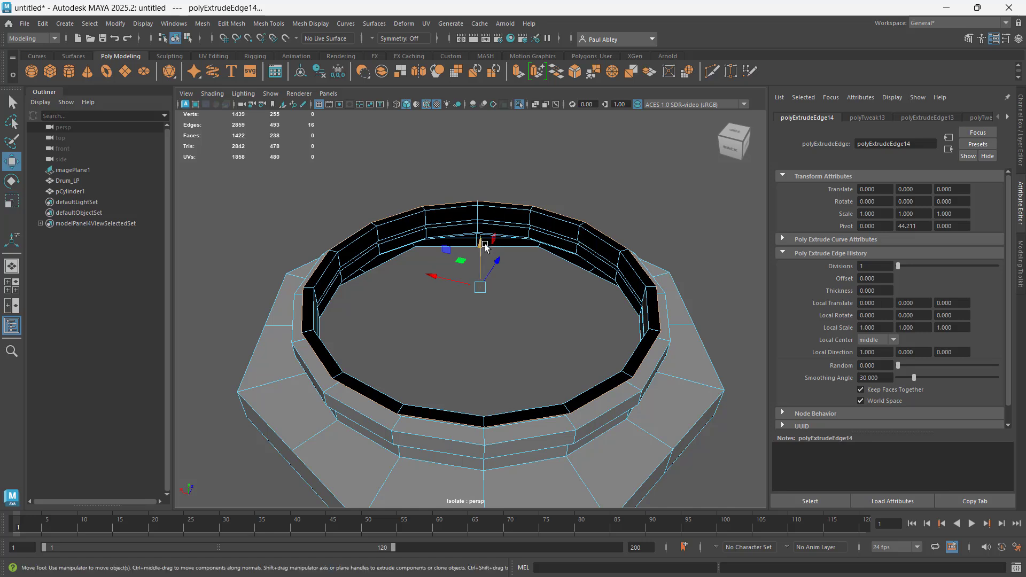
pyautogui.keyDown('shift'); pyautogui.moveTo(480, 249); pyautogui.dragTo(475, 240); pyautogui.keyUp('shift')
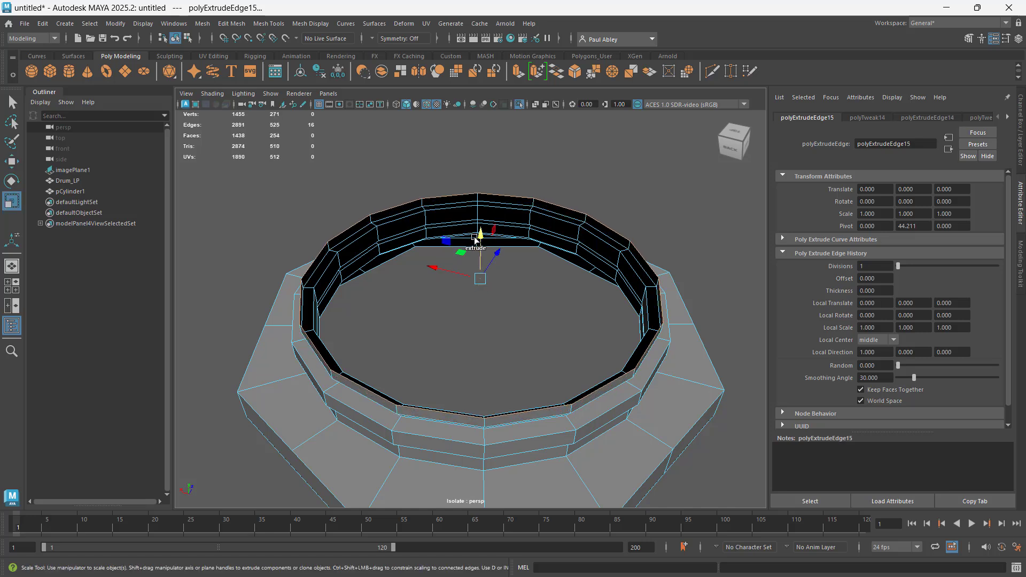
# Extrude the upper band's top loop inward as a flat rim, and compare the result with the drum lid photo in the browser
pyautogui.press('r')
pyautogui.keyDown('shift'); pyautogui.moveTo(482, 277); pyautogui.dragTo(461, 273); pyautogui.keyUp('shift')
pyautogui.keyDown('shift'); pyautogui.moveTo(461, 273); pyautogui.dragTo(460, 273); pyautogui.keyUp('shift')
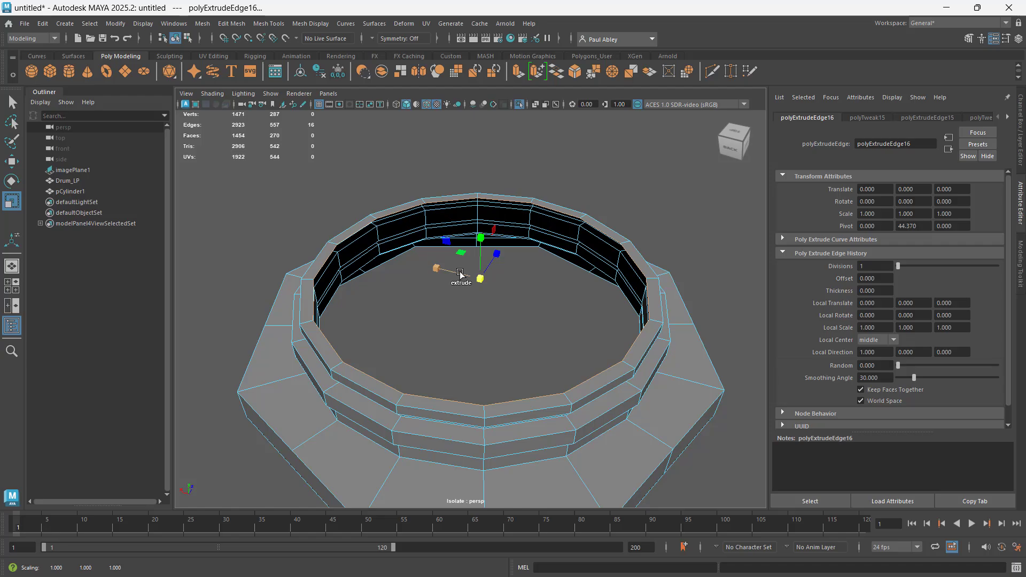
pyautogui.hotkey('alt', 'Tab')
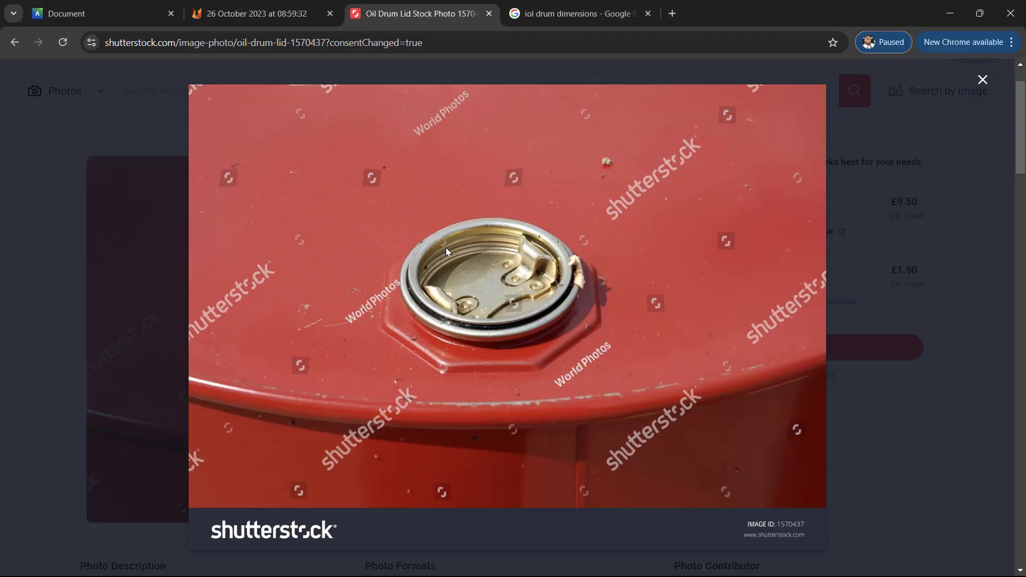
pyautogui.hotkey('alt', 'Tab')
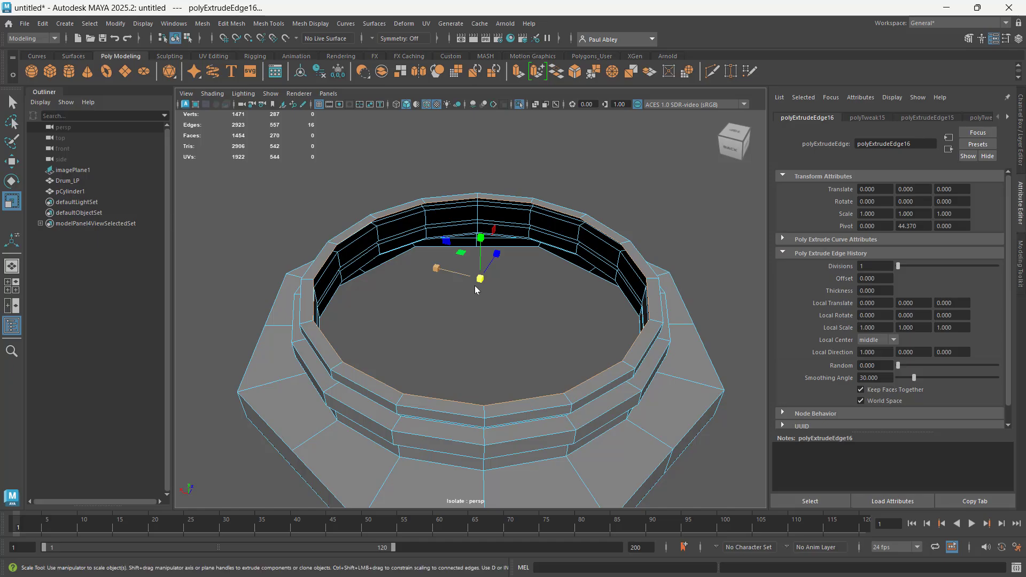
# Extrude the flat rim's inner loop down to about Y 43.19 cm as the inner wall, comparing its depth with the browser photo
pyautogui.keyDown('alt'); pyautogui.moveTo(484, 309); pyautogui.dragTo(481, 279); pyautogui.keyUp('alt')
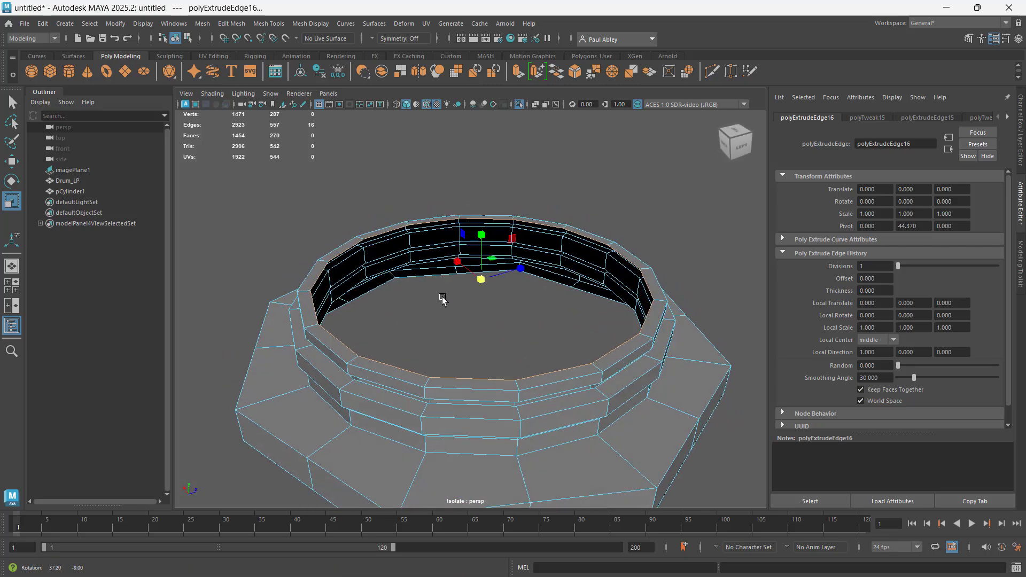
pyautogui.click(479, 279)
pyautogui.press('w')
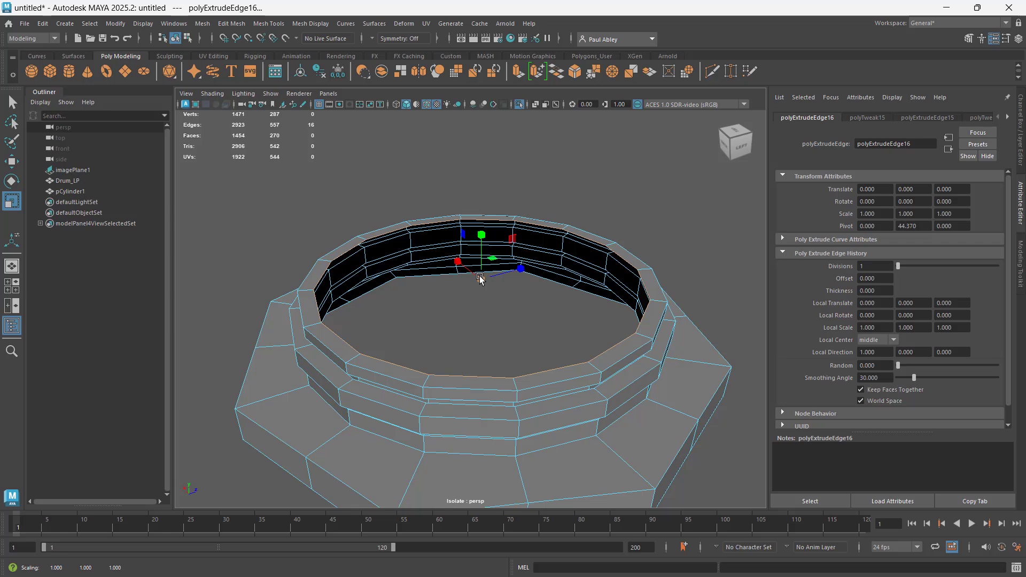
pyautogui.keyDown('shift'); pyautogui.moveTo(483, 233); pyautogui.dragTo(483, 255); pyautogui.keyUp('shift')
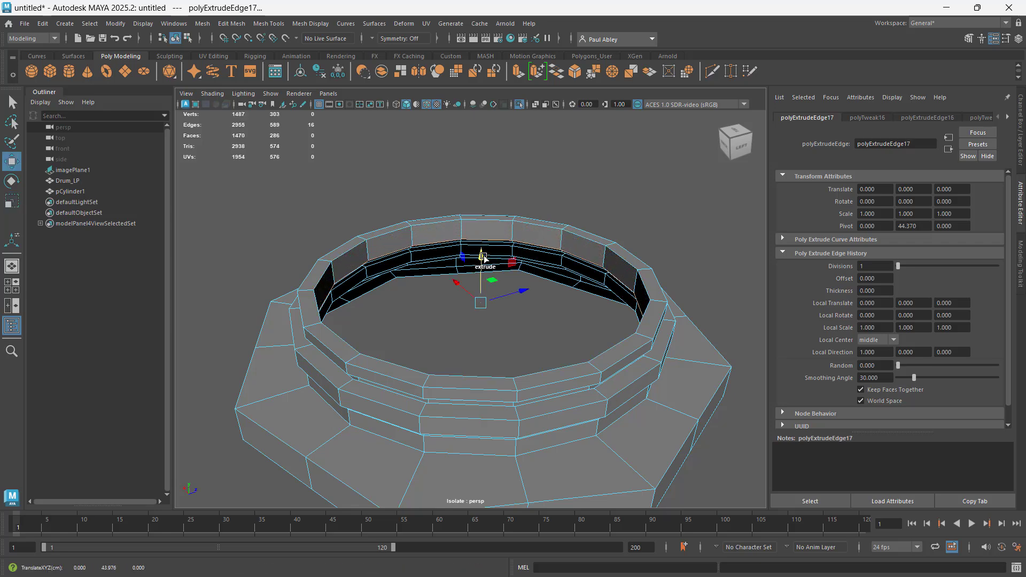
pyautogui.hotkey('alt', 'Tab')
pyautogui.hotkey('alt', 'Tab')
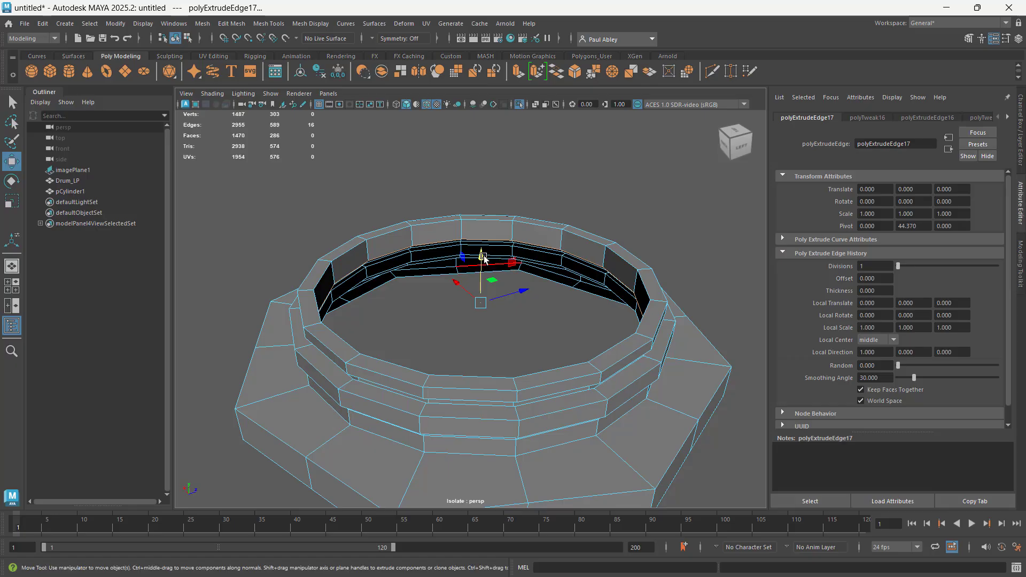
pyautogui.moveTo(482, 256); pyautogui.dragTo(473, 305)
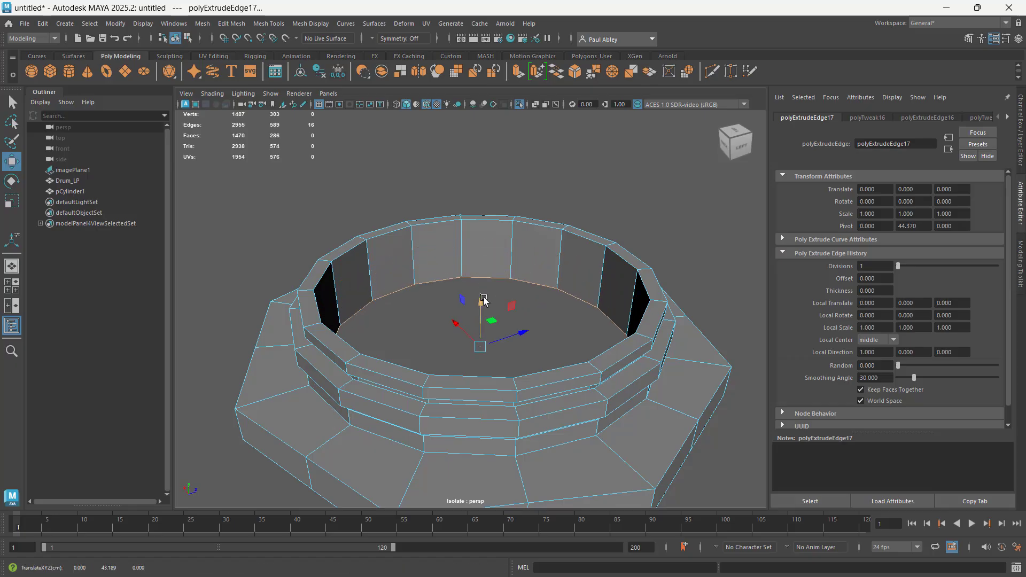
pyautogui.hotkey('alt', 'Tab')
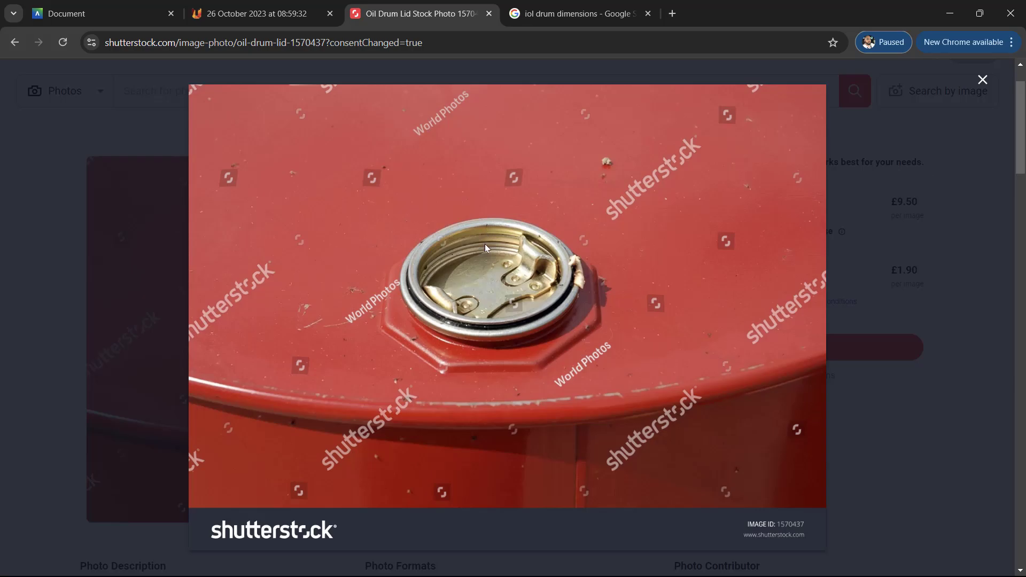
pyautogui.hotkey('alt', 'Tab')
# Deselect two opposite edges of the inner wall's lower loop and bridge the remaining edges to close the cap's floor
pyautogui.moveTo(481, 296); pyautogui.dragTo(480, 339)
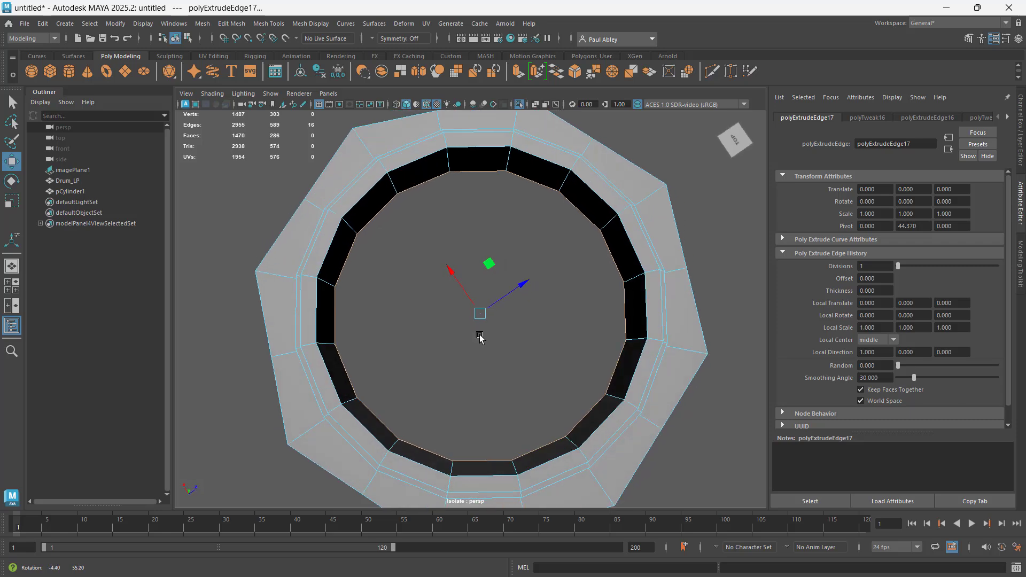
pyautogui.keyDown('ctrl'); pyautogui.click(494, 171); pyautogui.keyUp('ctrl')
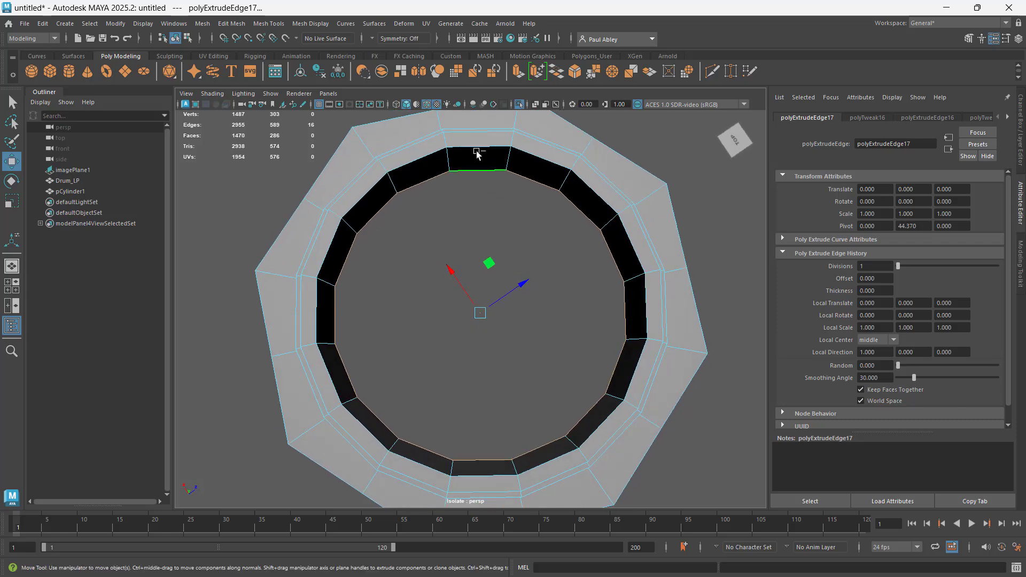
pyautogui.keyDown('ctrl'); pyautogui.click(479, 448); pyautogui.keyUp('ctrl')
pyautogui.keyDown('shift'); pyautogui.rightClick(547, 458); pyautogui.keyUp('shift')
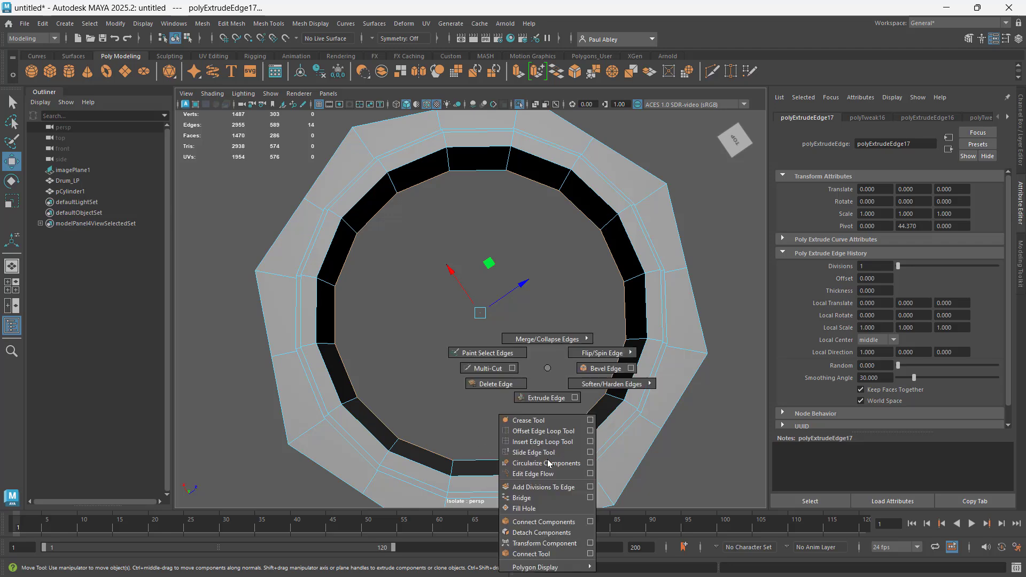
pyautogui.click(521, 497)
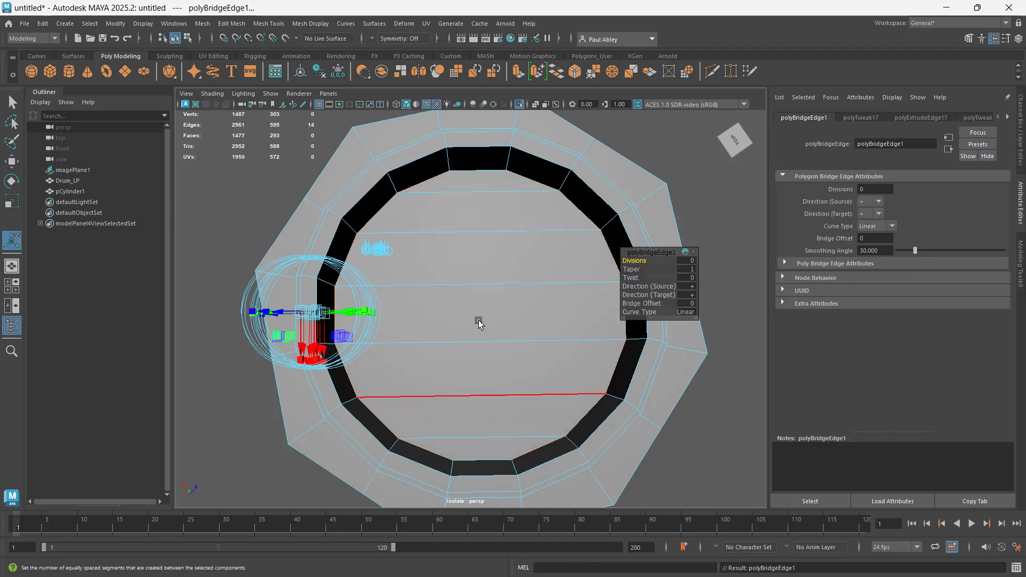
# Examine the bridged floor's edges and vertices where they meet the inner wall, from above and at an angle
pyautogui.scroll(2, 490, 442)
pyautogui.keyDown('alt'); pyautogui.moveTo(515, 435); pyautogui.dragTo(513, 292, button='middle'); pyautogui.keyUp('alt')
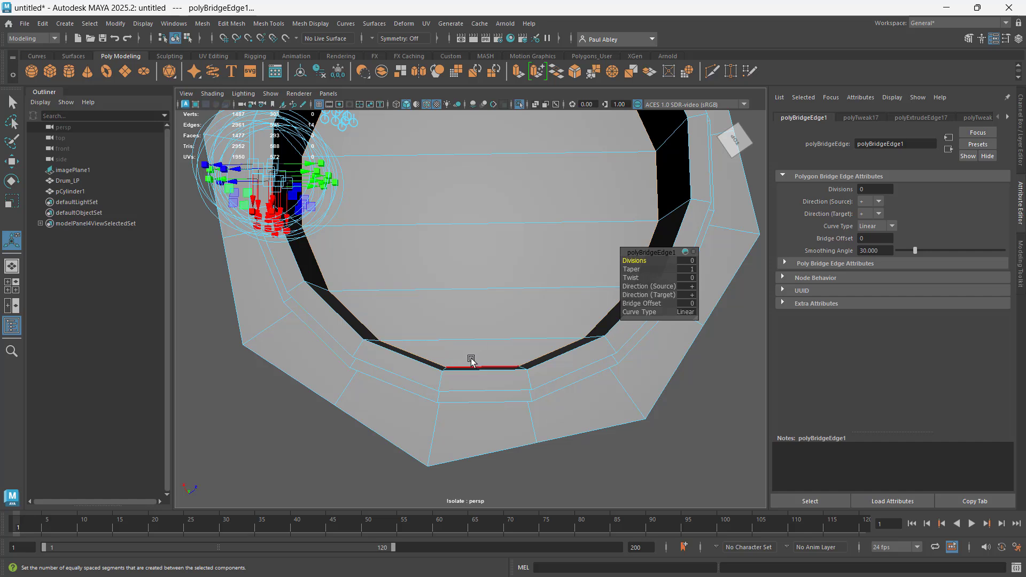
pyautogui.press('q')
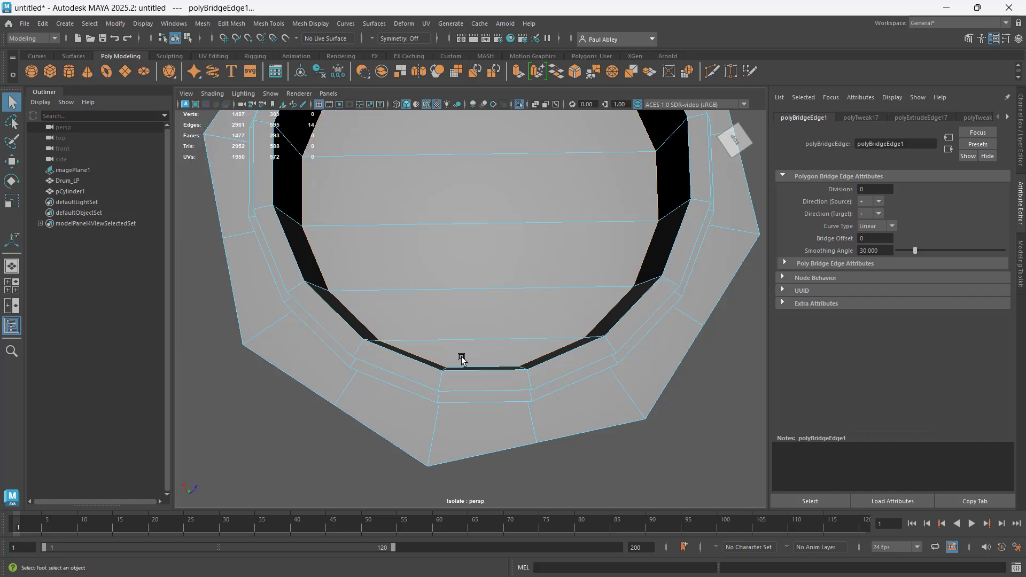
pyautogui.moveTo(462, 359); pyautogui.dragTo(428, 273, button='right')
pyautogui.click(449, 369)
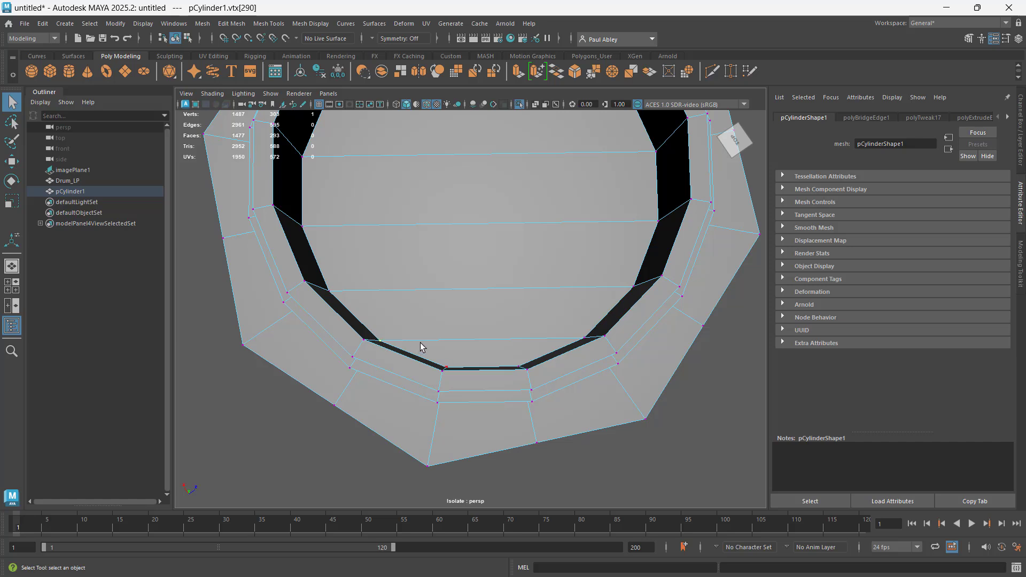
pyautogui.scroll(-4, 479, 317)
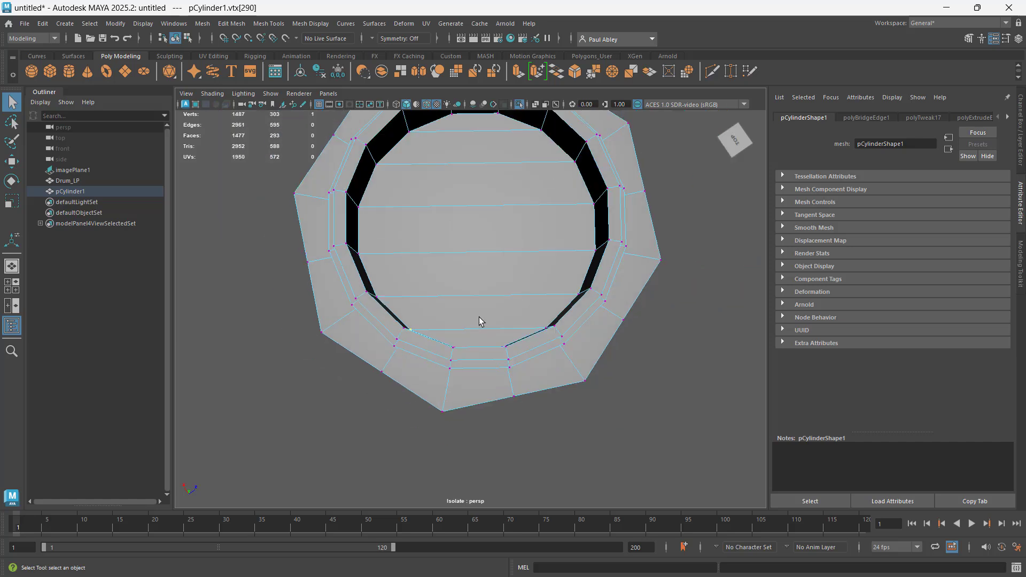
pyautogui.scroll(-2, 479, 316)
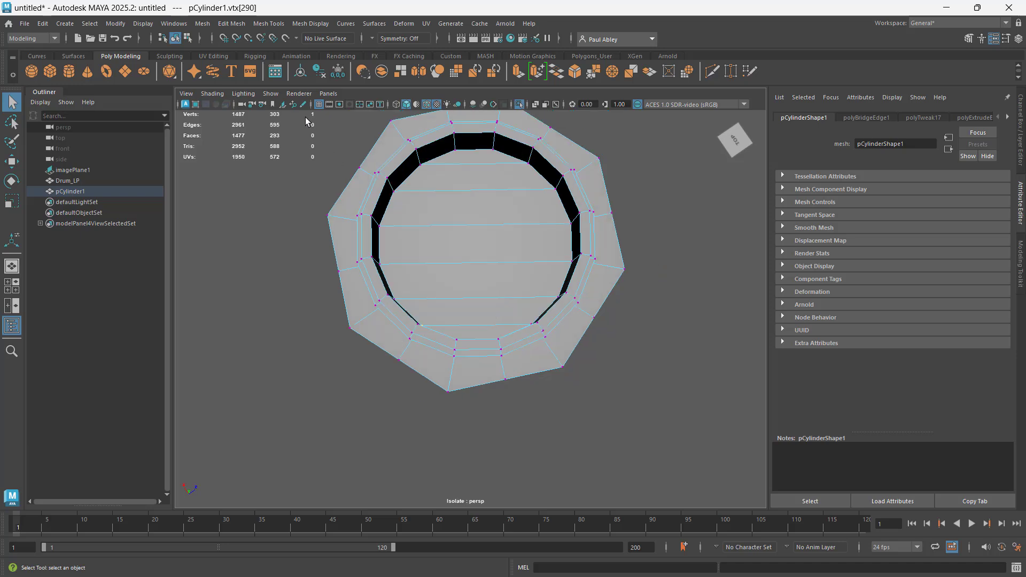
pyautogui.keyDown('alt'); pyautogui.moveTo(503, 241); pyautogui.dragTo(392, 258); pyautogui.keyUp('alt')
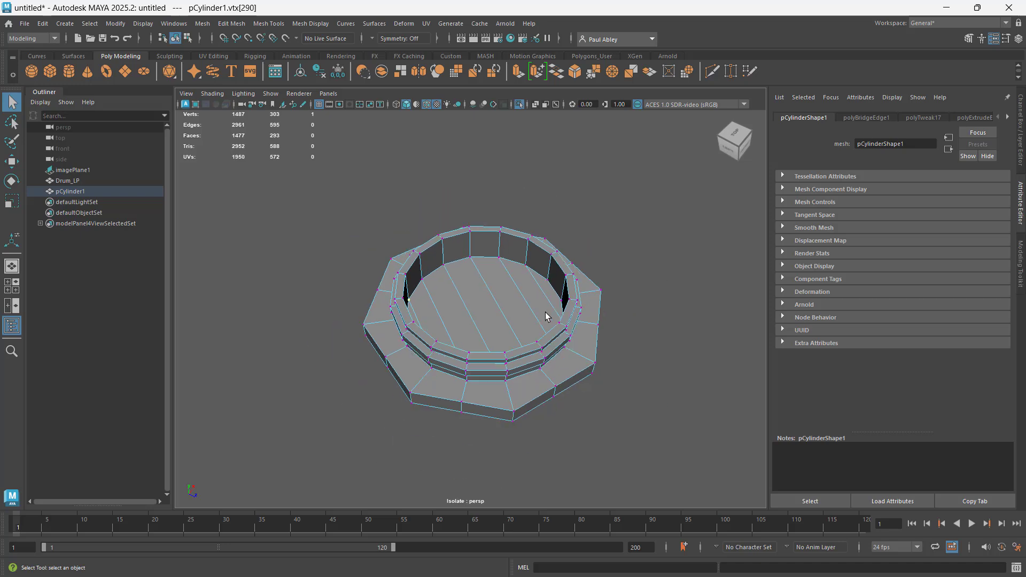
pyautogui.scroll(-4, 544, 315)
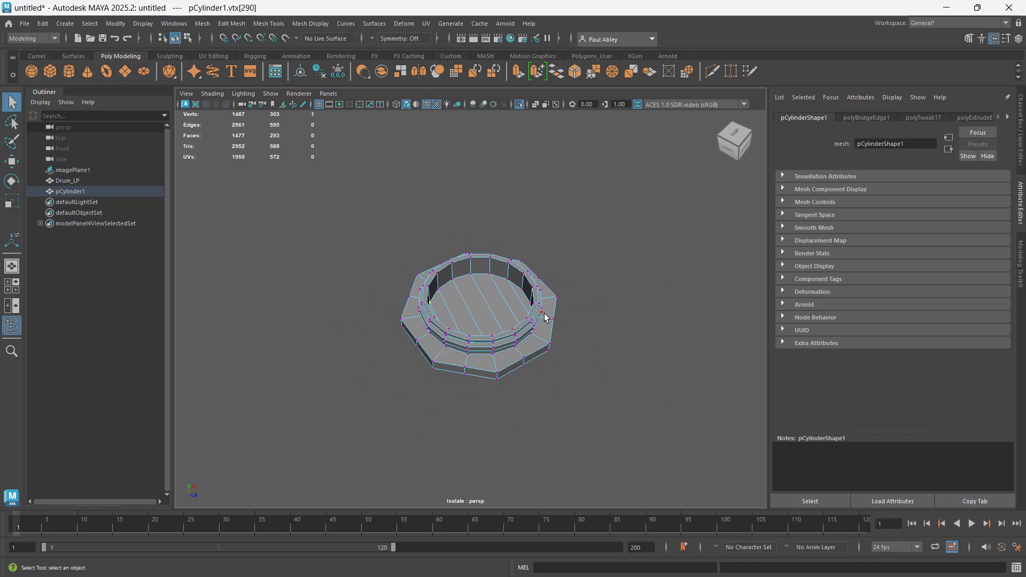
# Return the cap to object mode and end its isolation to show the whole drum, comparing it with the lid photo in the browser
pyautogui.moveTo(483, 299); pyautogui.dragTo(540, 261, button='right')
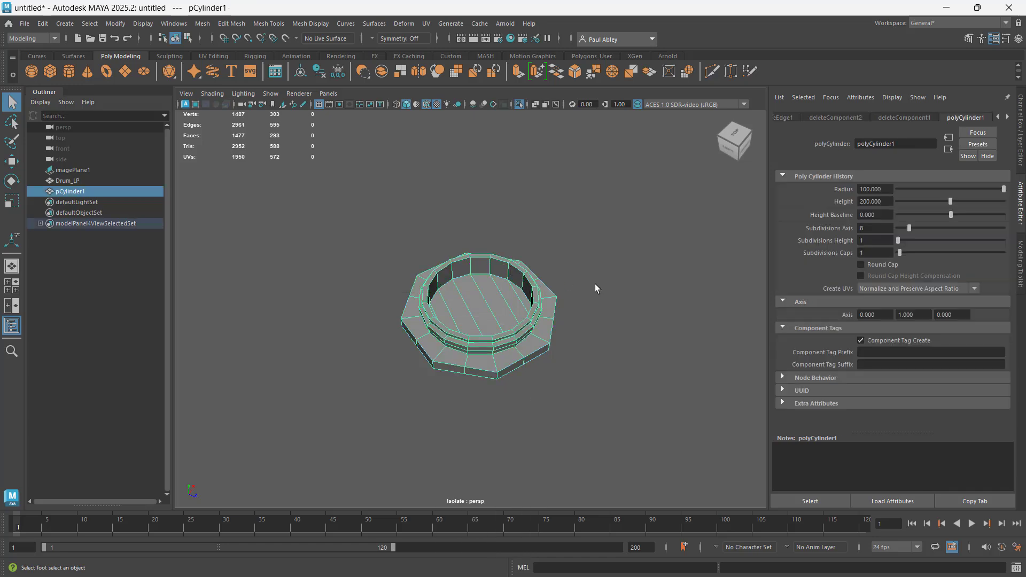
pyautogui.hotkey('ctrl', '1')
pyautogui.scroll(-3, 572, 312)
pyautogui.moveTo(559, 326)
pyautogui.keyDown('alt'); pyautogui.mouseDown()
pyautogui.moveTo(557, 282)
pyautogui.moveTo(567, 323)
pyautogui.mouseUp(); pyautogui.keyUp('alt')
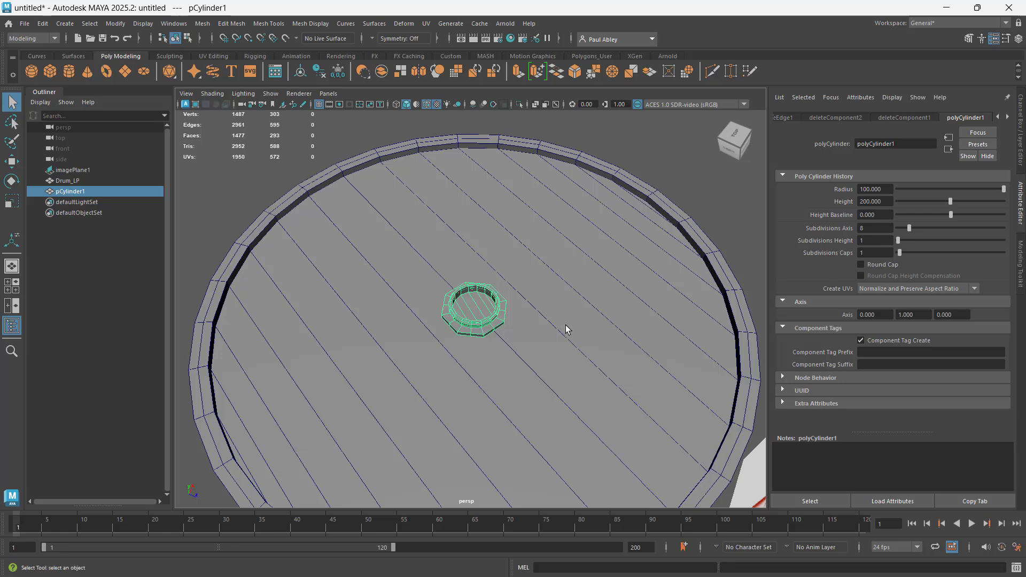
pyautogui.hotkey('alt', 'Tab')
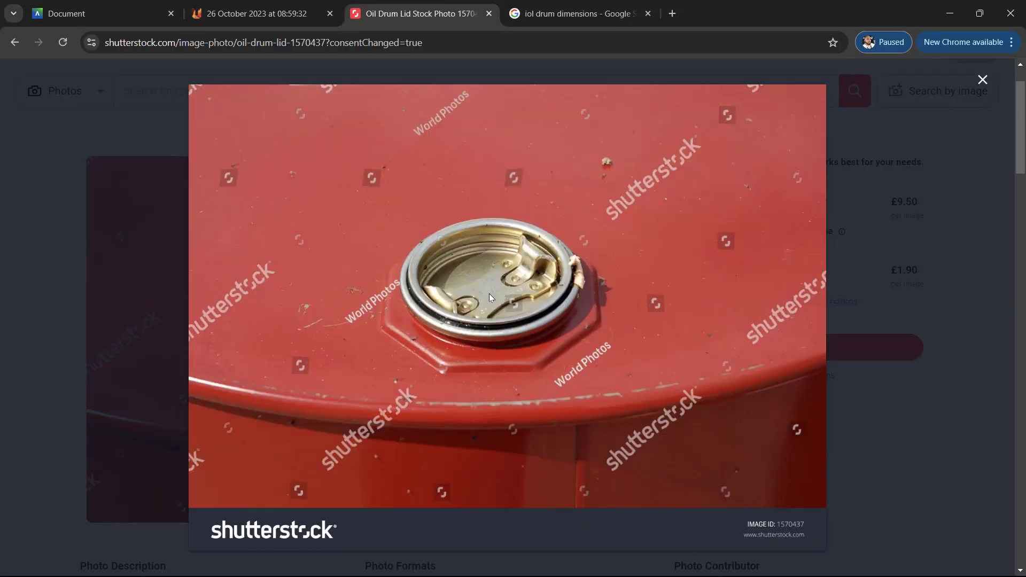
pyautogui.scroll(-1, 491, 297)
pyautogui.hotkey('alt', 'Tab')
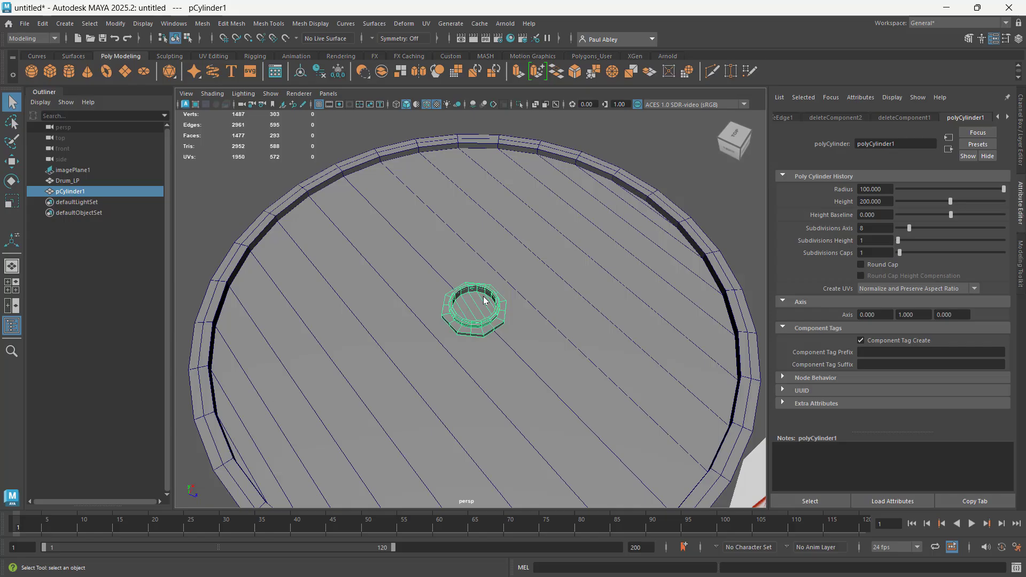
# Move the cap across the drum lid to near the rim, at about X -19.9 cm and Z -9.1 cm
pyautogui.keyDown('alt'); pyautogui.moveTo(513, 304); pyautogui.dragTo(481, 303); pyautogui.keyUp('alt')
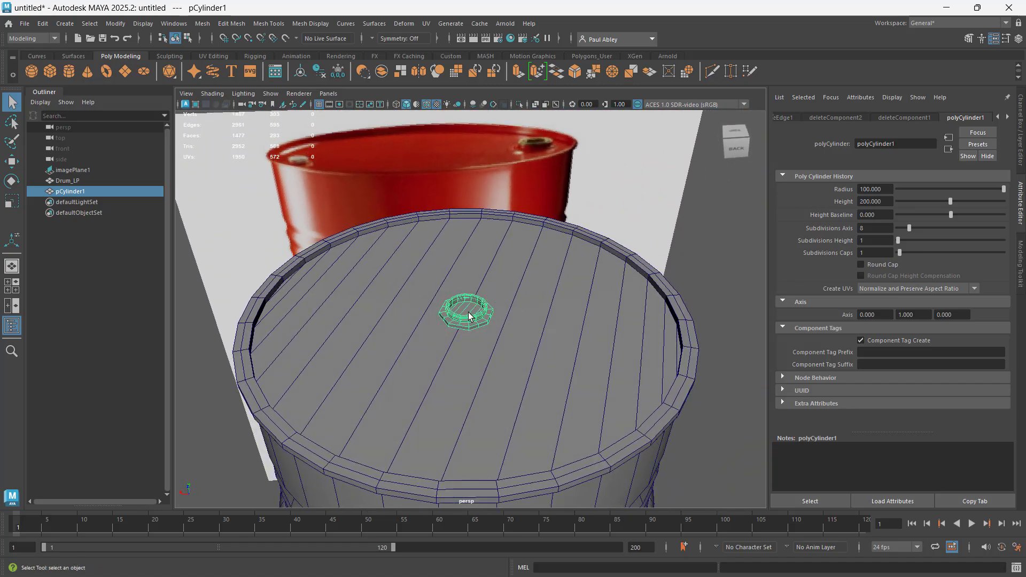
pyautogui.press('w')
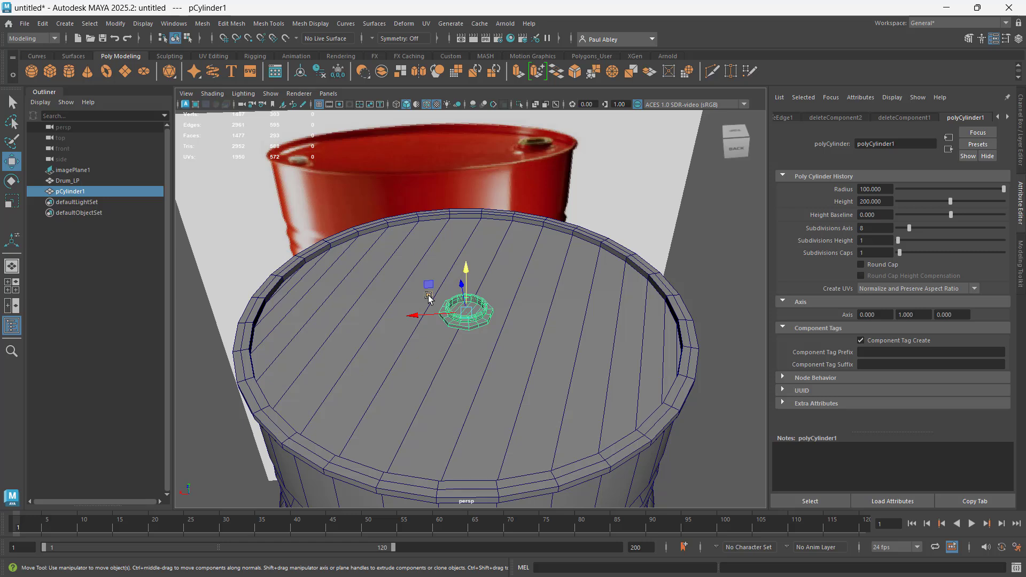
pyautogui.moveTo(432, 315); pyautogui.dragTo(595, 330)
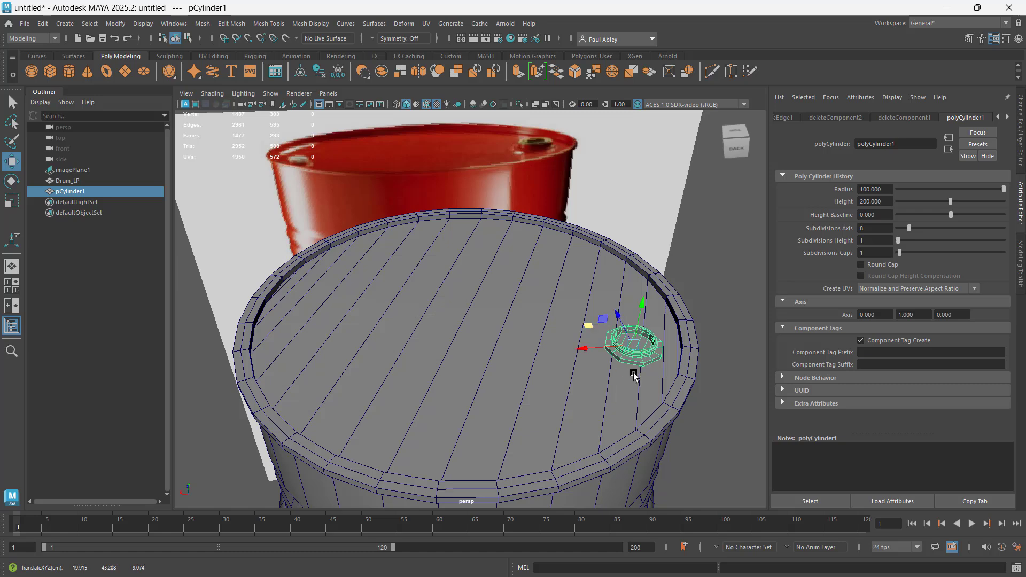
# Raise the cap so its octagonal base sits slightly above the drum's lid surface
pyautogui.scroll(2, 641, 333)
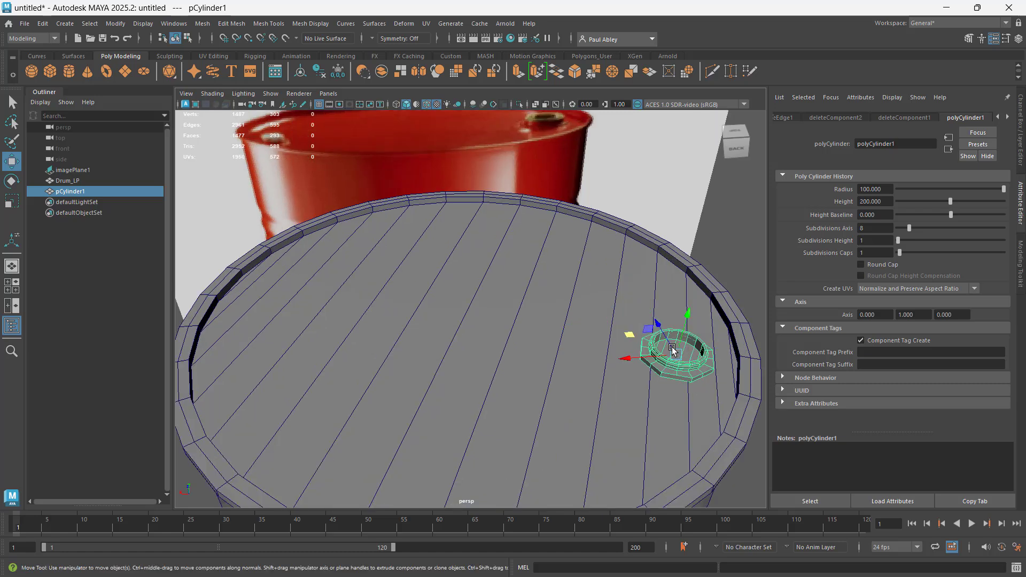
pyautogui.keyDown('alt'); pyautogui.moveTo(672, 350); pyautogui.dragTo(685, 322); pyautogui.keyUp('alt')
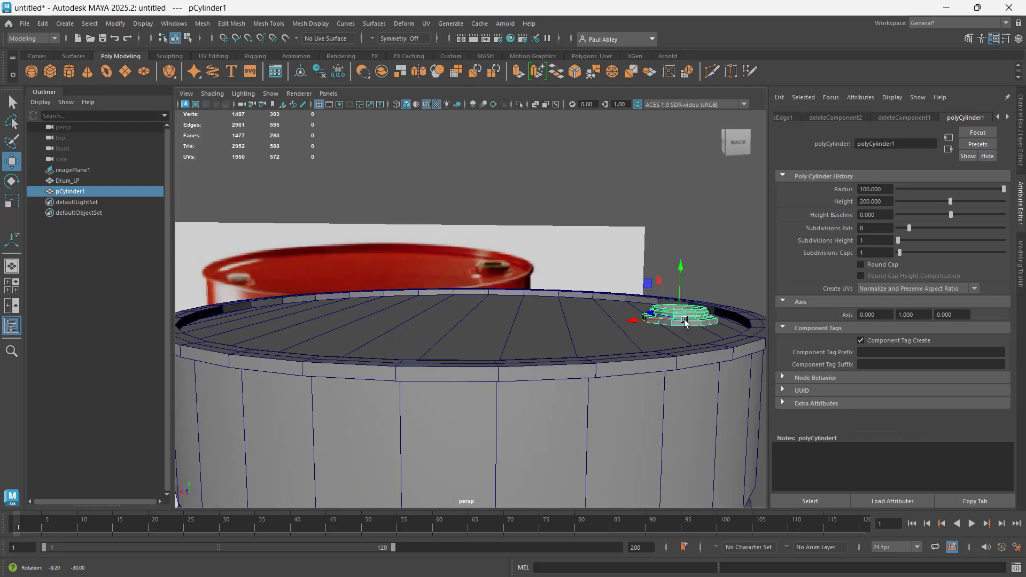
pyautogui.scroll(4, 597, 291)
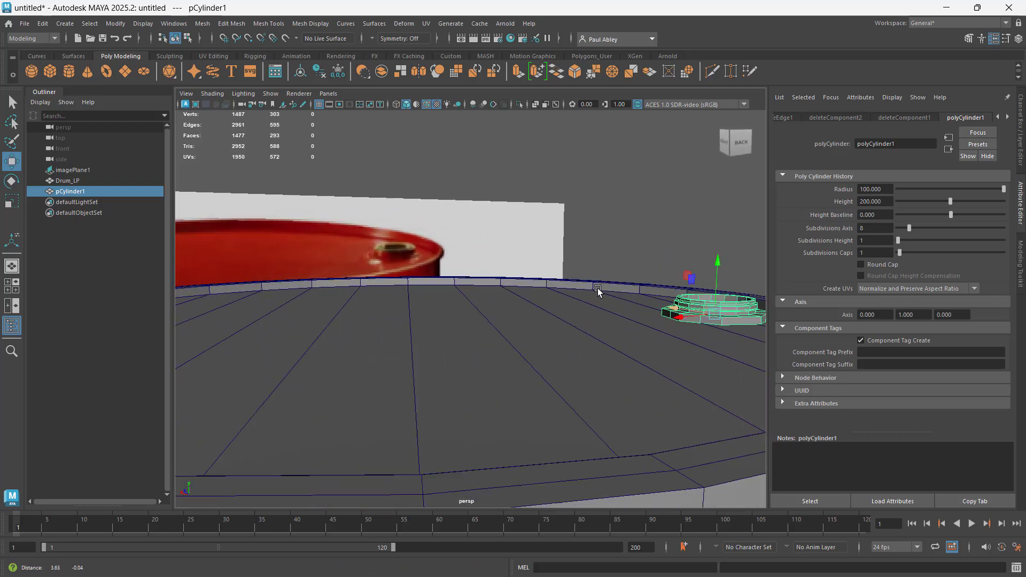
pyautogui.scroll(-5, 534, 286)
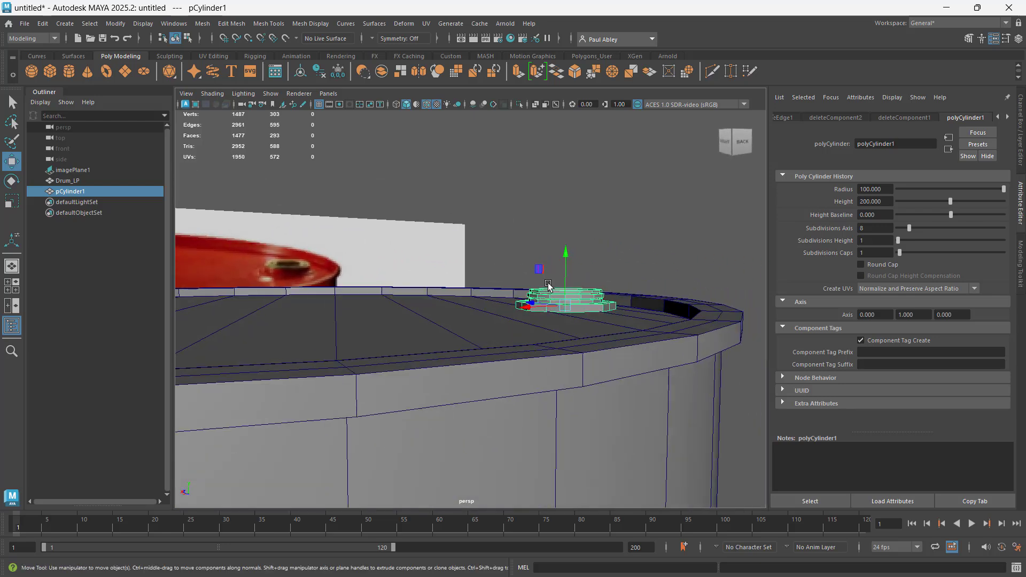
pyautogui.moveTo(565, 255); pyautogui.dragTo(564, 257)
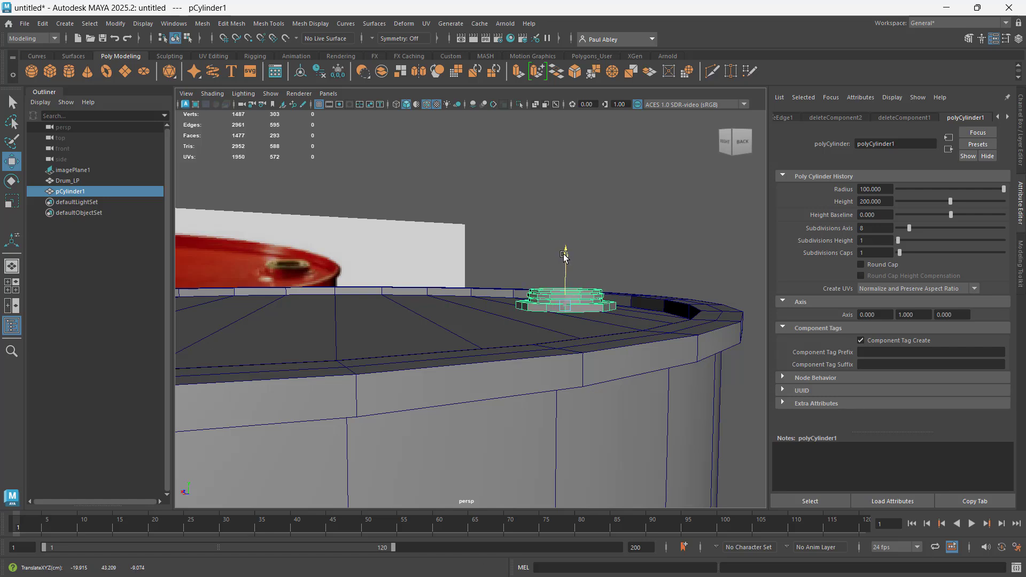
pyautogui.moveTo(563, 257); pyautogui.dragTo(564, 235)
pyautogui.scroll(3, 583, 297)
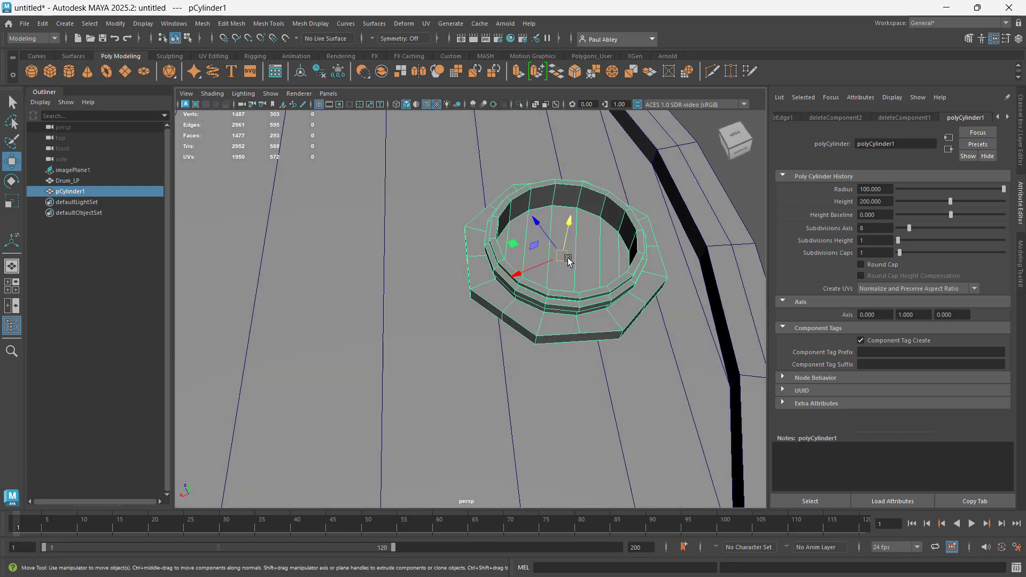
pyautogui.keyDown('alt'); pyautogui.moveTo(567, 265); pyautogui.dragTo(576, 234); pyautogui.keyUp('alt')
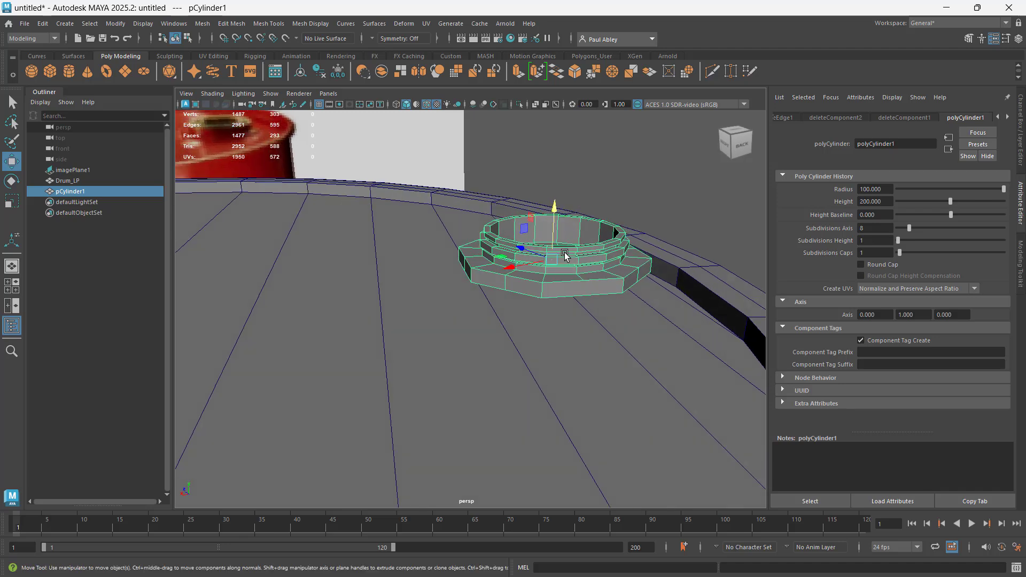
# Snap the cap's pivot to a bottom corner vertex of its octagonal base
pyautogui.press('d')
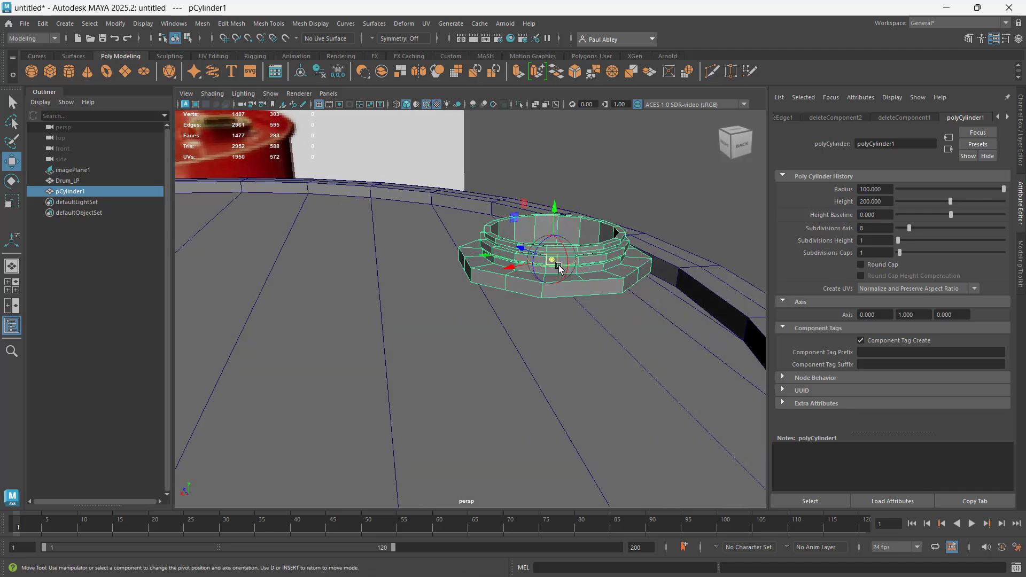
pyautogui.press('v')
pyautogui.moveTo(552, 261); pyautogui.dragTo(542, 315)
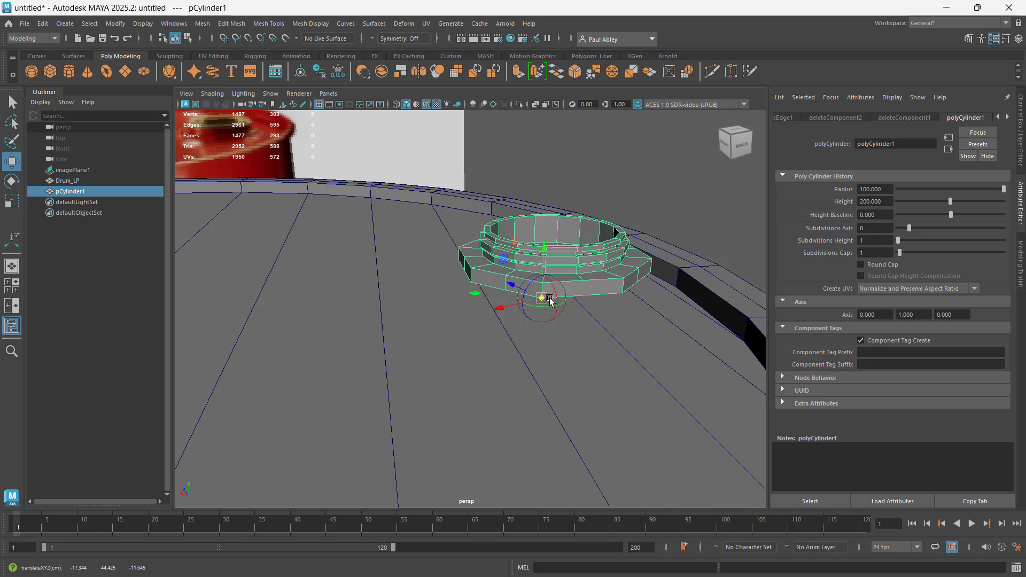
pyautogui.keyDown('alt'); pyautogui.moveTo(618, 298); pyautogui.dragTo(541, 283); pyautogui.keyUp('alt')
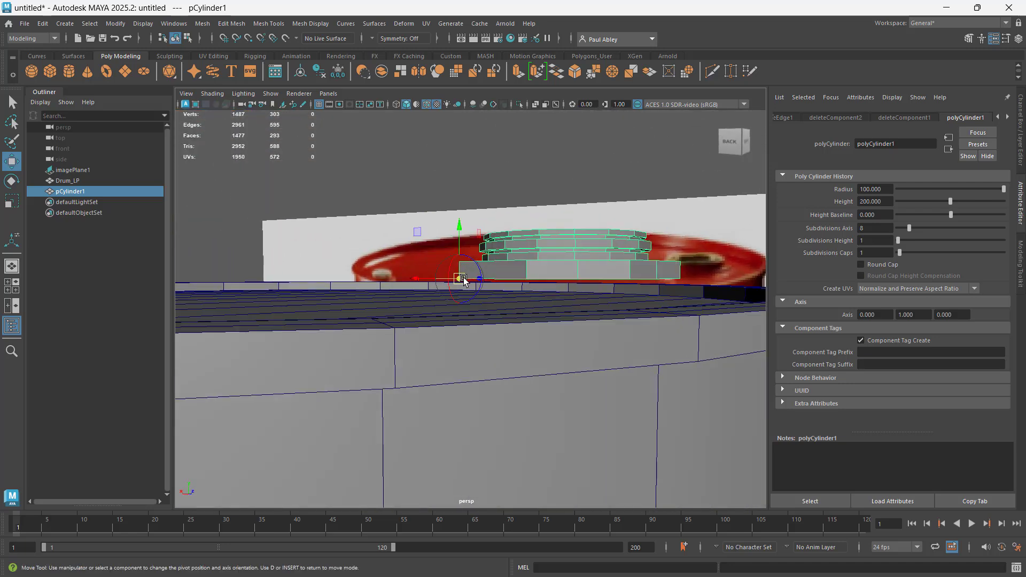
pyautogui.press('d')
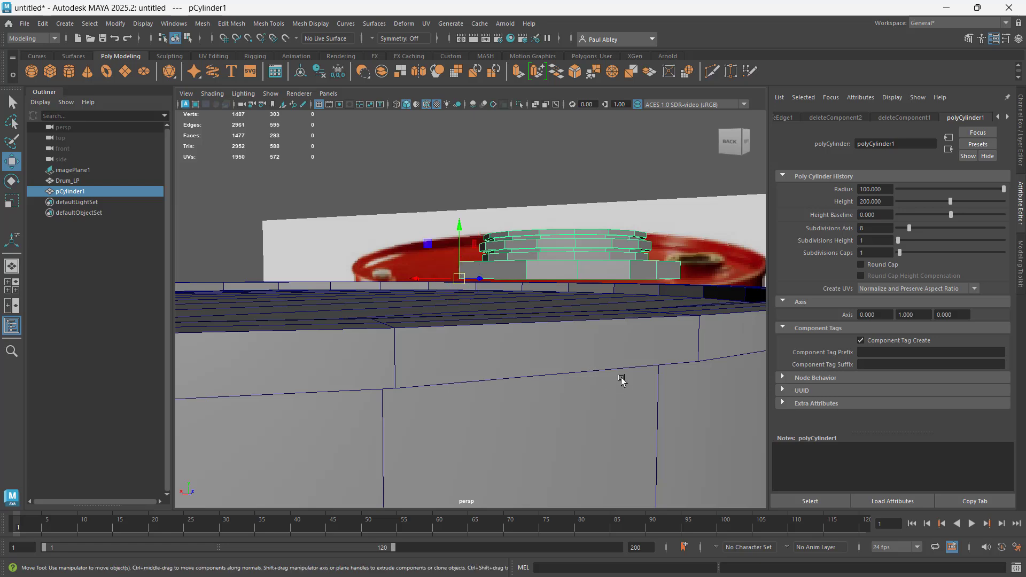
# Lower the cap vertically and vertex-snap its base corner down to the level of the drum's lid surface
pyautogui.keyDown('alt'); pyautogui.moveTo(475, 302); pyautogui.dragTo(538, 287); pyautogui.keyUp('alt')
pyautogui.moveTo(540, 240)
pyautogui.mouseDown()
pyautogui.moveTo(534, 291)
pyautogui.moveTo(536, 235)
pyautogui.moveTo(534, 257)
pyautogui.mouseUp()
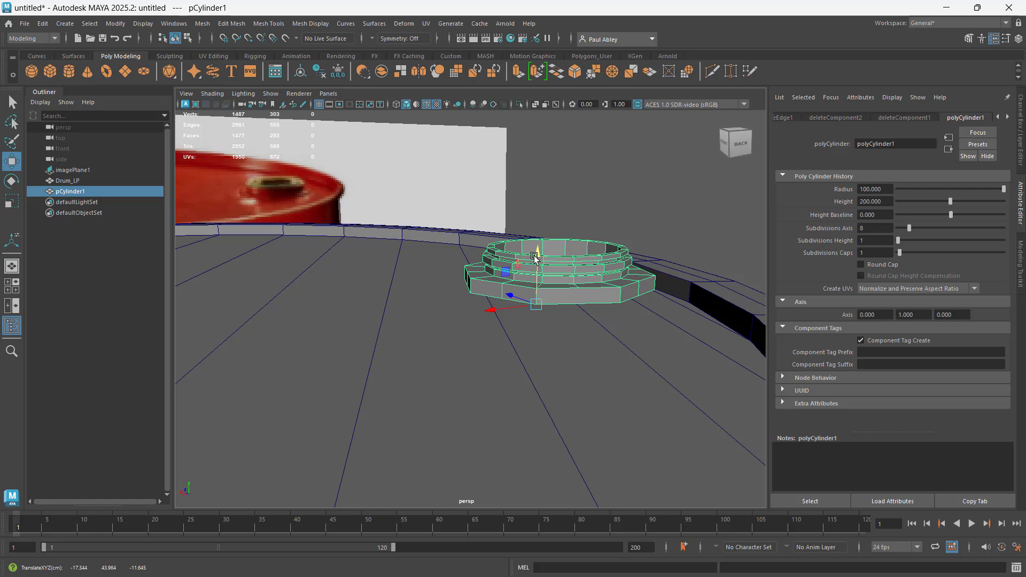
pyautogui.press('v')
pyautogui.moveTo(535, 259); pyautogui.dragTo(543, 238)
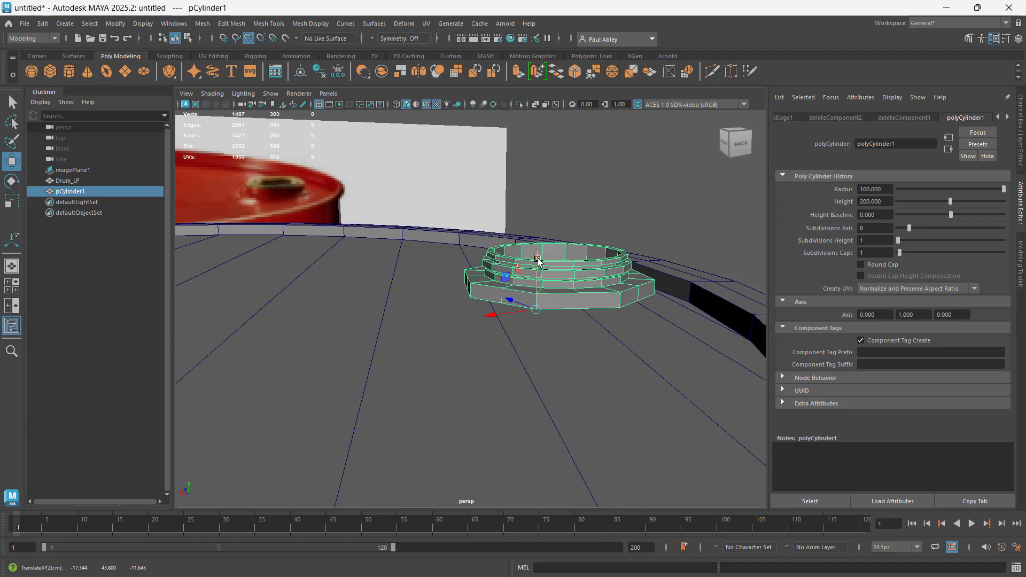
pyautogui.scroll(2, 573, 351)
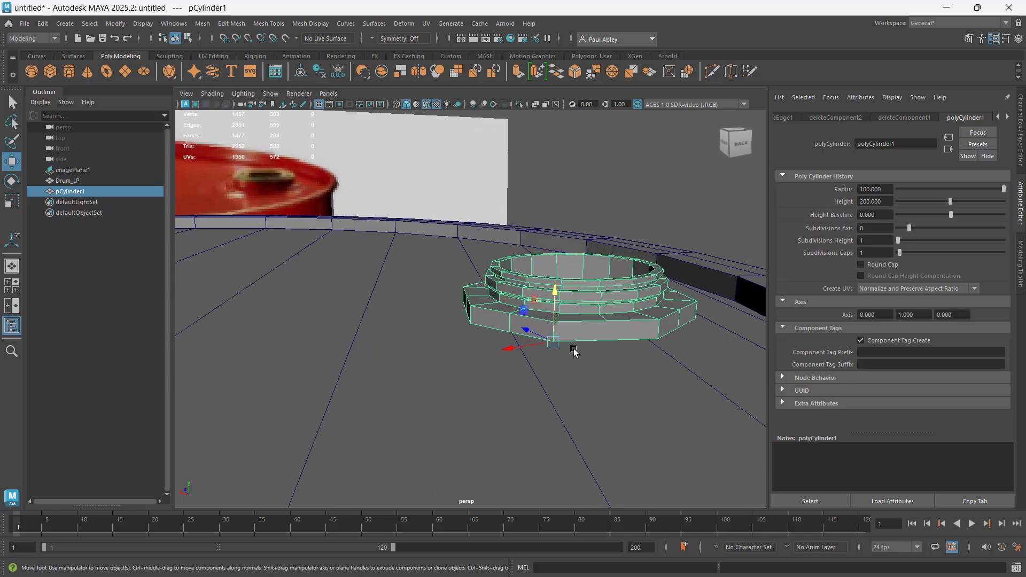
# Center the cap's pivot on its own geometry
pyautogui.keyDown('alt'); pyautogui.moveTo(573, 351); pyautogui.dragTo(600, 338); pyautogui.keyUp('alt')
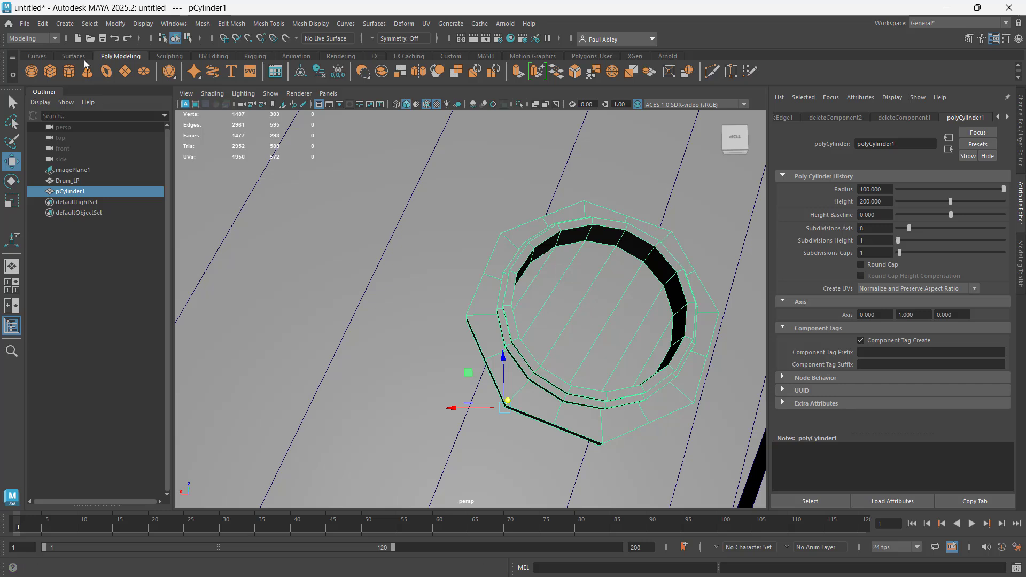
pyautogui.click(117, 25)
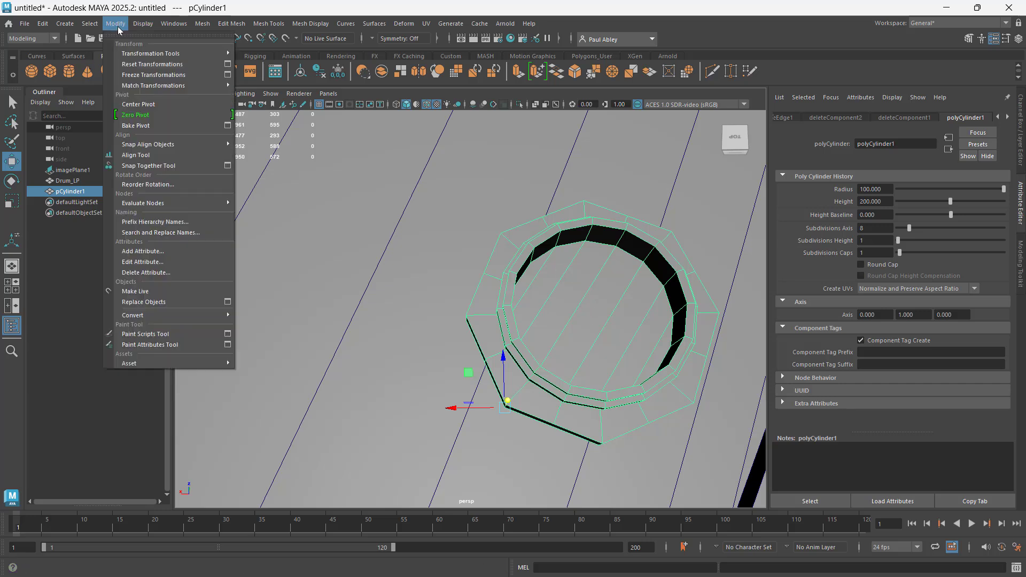
pyautogui.click(134, 104)
pyautogui.keyDown('alt'); pyautogui.moveTo(458, 278); pyautogui.dragTo(529, 287); pyautogui.keyUp('alt')
pyautogui.scroll(-7, 503, 270)
pyautogui.scroll(-8, 508, 263)
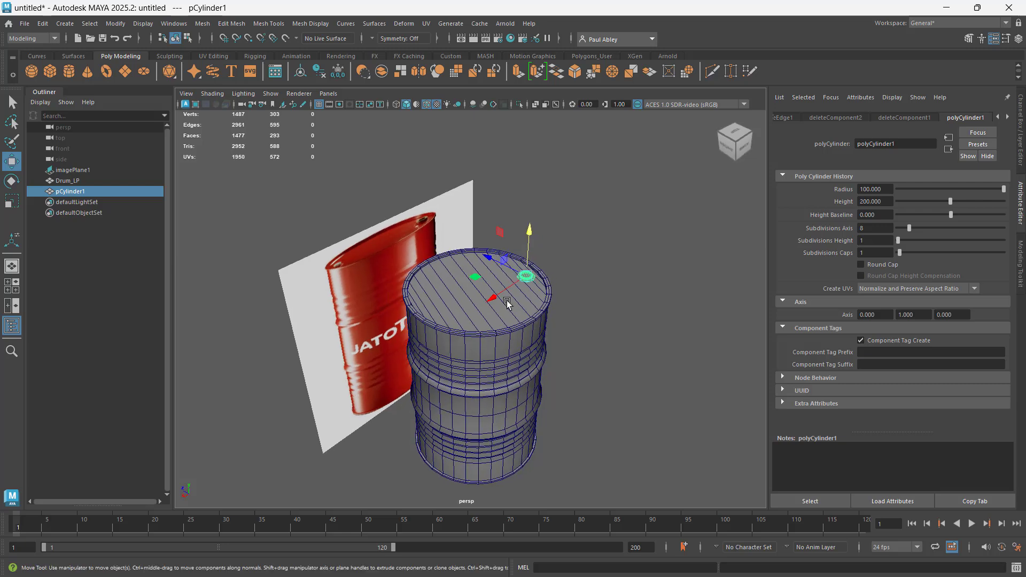
# Rename the cap object from its default cylinder name to Cap_LP
pyautogui.scroll(8, 507, 300)
pyautogui.keyDown('alt'); pyautogui.moveTo(552, 225); pyautogui.dragTo(490, 251, button='middle'); pyautogui.keyUp('alt')
pyautogui.keyDown('alt'); pyautogui.moveTo(490, 251); pyautogui.dragTo(483, 238); pyautogui.keyUp('alt')
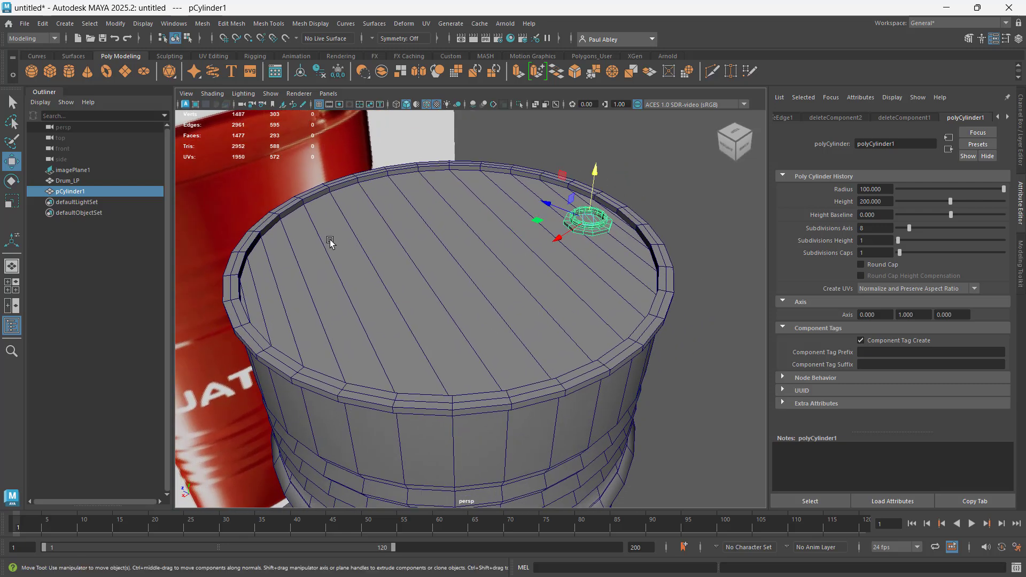
pyautogui.doubleClick(71, 191)
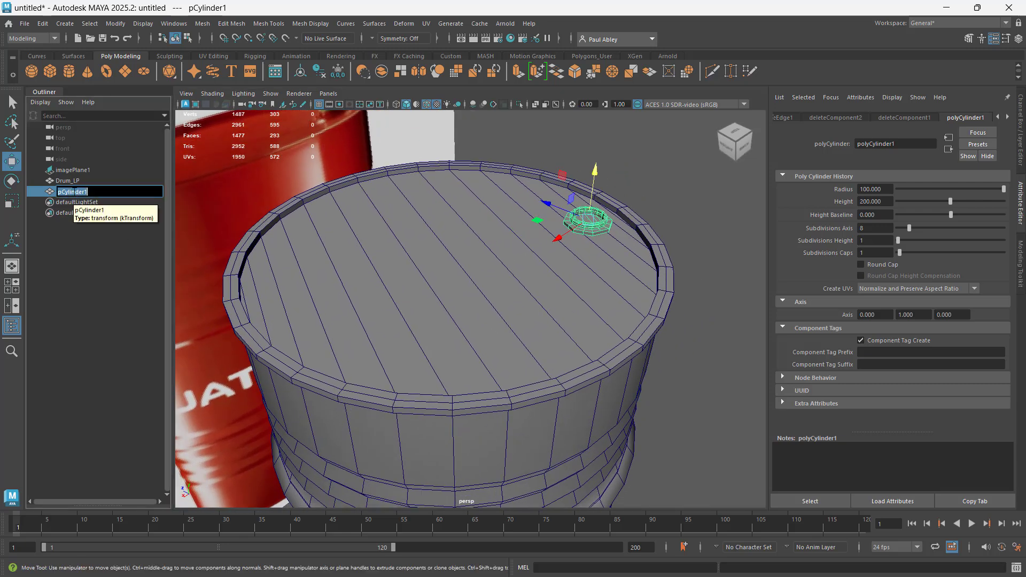
pyautogui.write('Cap_LP')
pyautogui.press('Return')
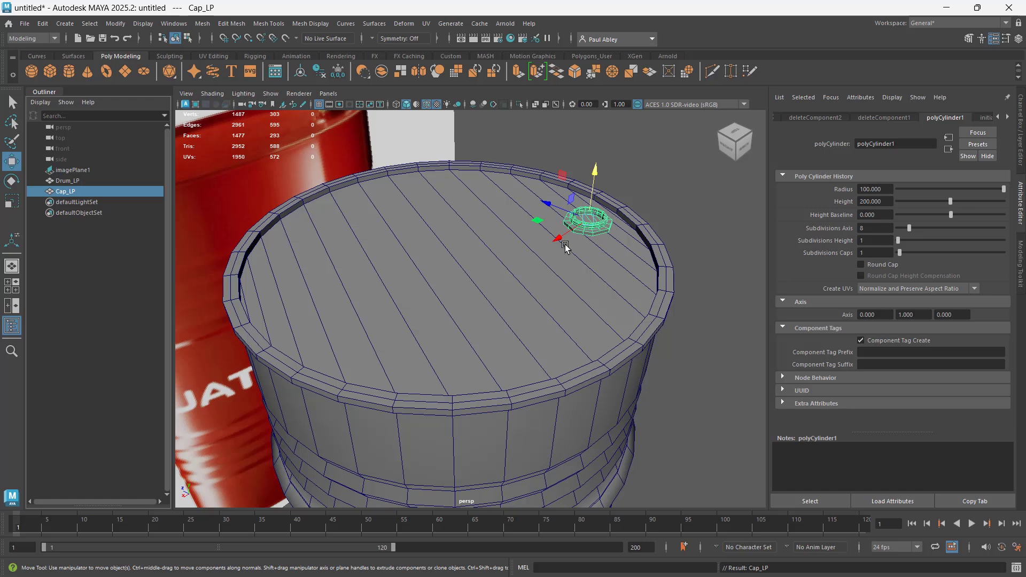
# Group the cap together with the drum and name the group LP
pyautogui.keyDown('alt'); pyautogui.moveTo(411, 263); pyautogui.dragTo(500, 251); pyautogui.keyUp('alt')
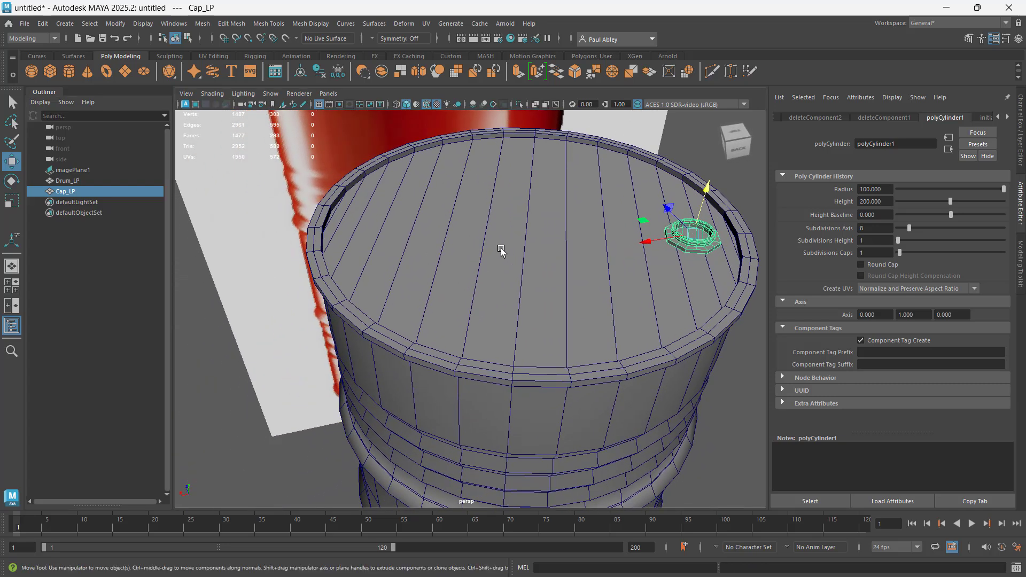
pyautogui.keyDown('shift'); pyautogui.click(500, 251); pyautogui.keyUp('shift')
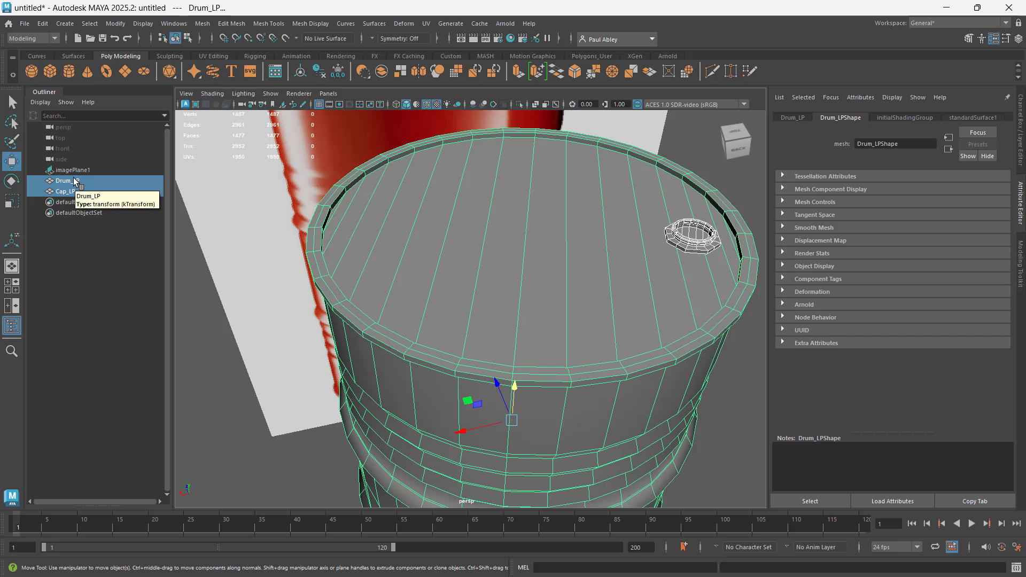
pyautogui.hotkey('ctrl', 'g')
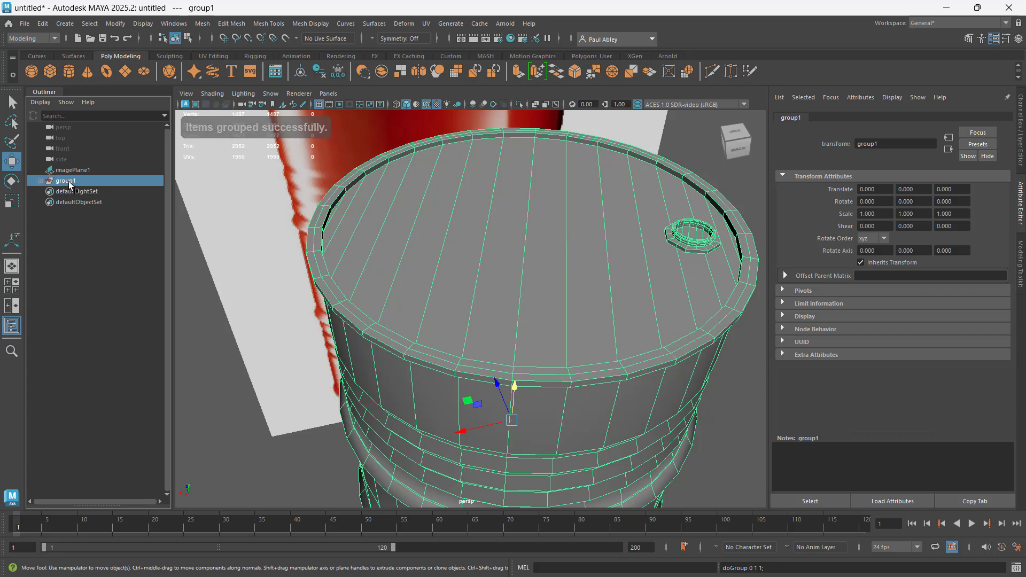
pyautogui.doubleClick(68, 182)
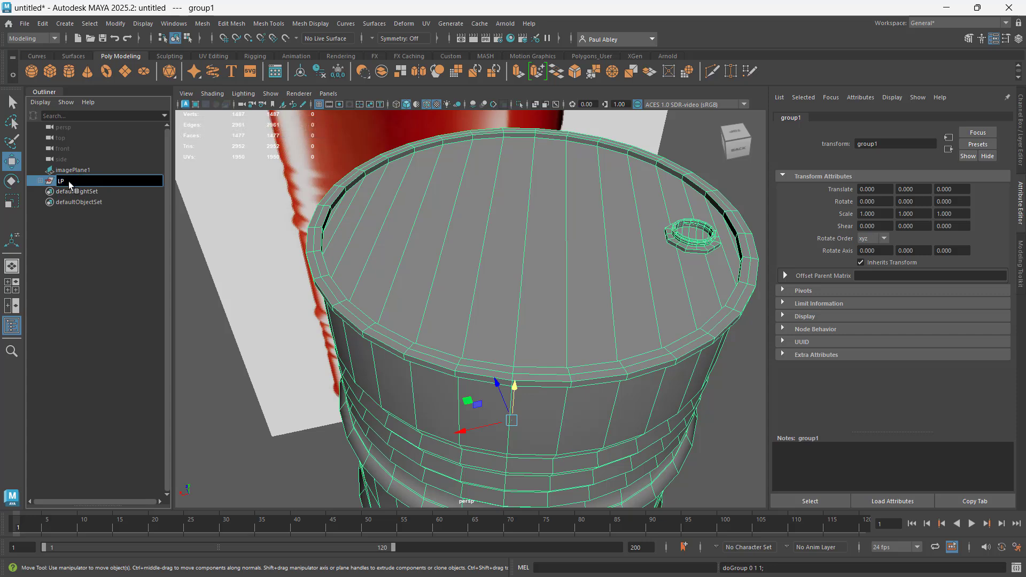
pyautogui.press('Return')
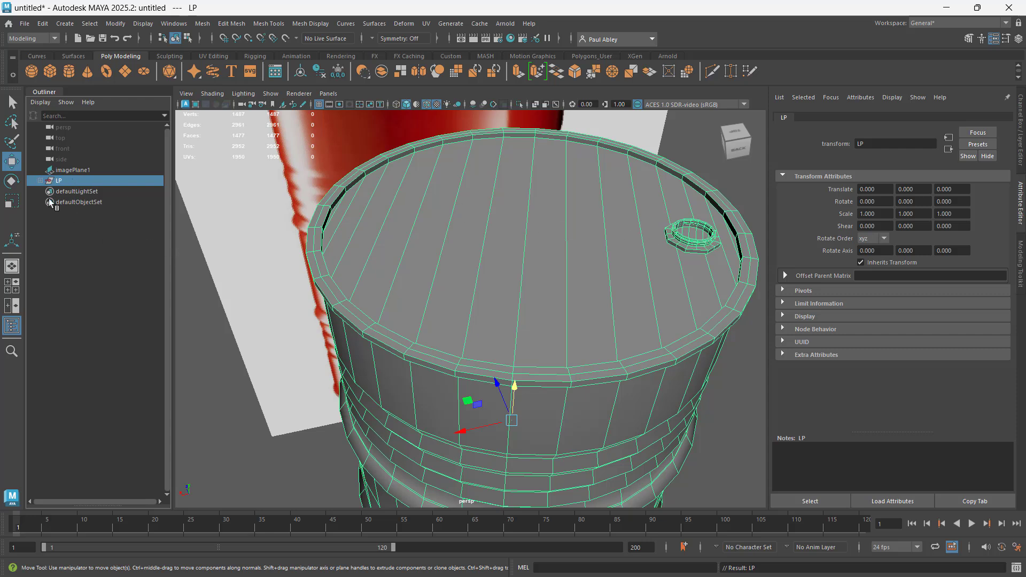
# Delete the construction history of all objects and freeze the transformations of both Cap_LP and Drum_LP inside the LP group
pyautogui.click(40, 181)
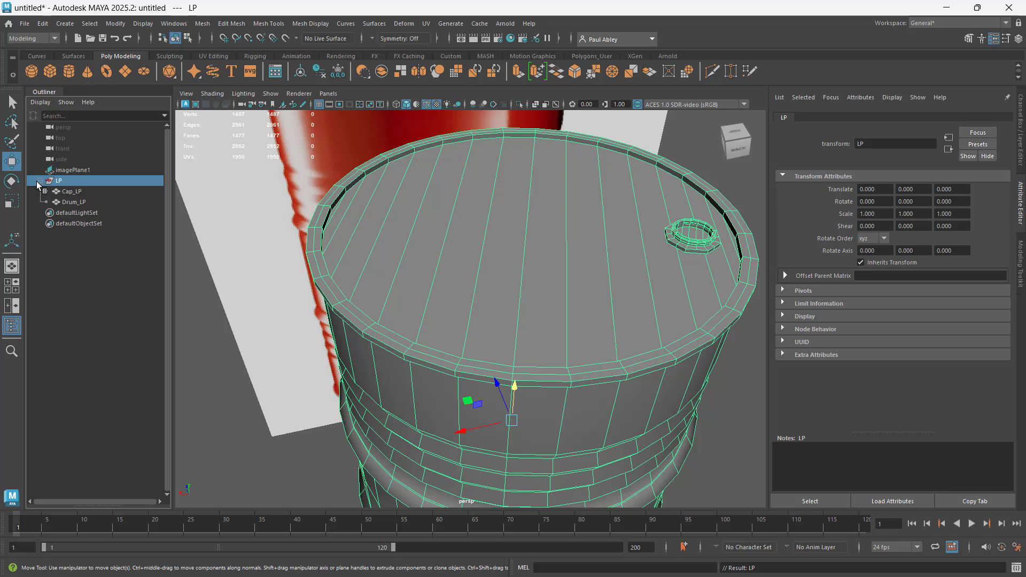
pyautogui.click(73, 192)
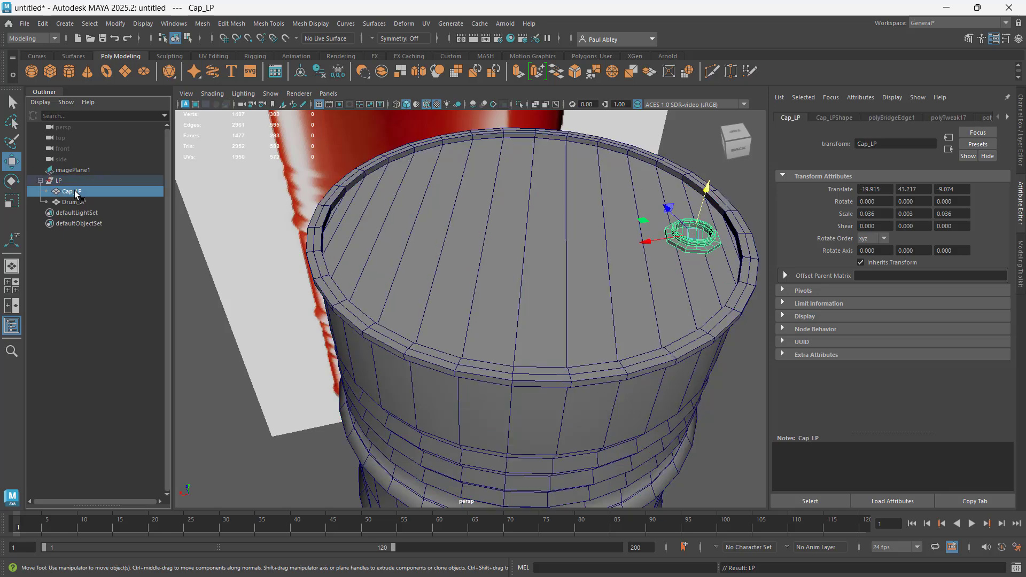
pyautogui.click(74, 203)
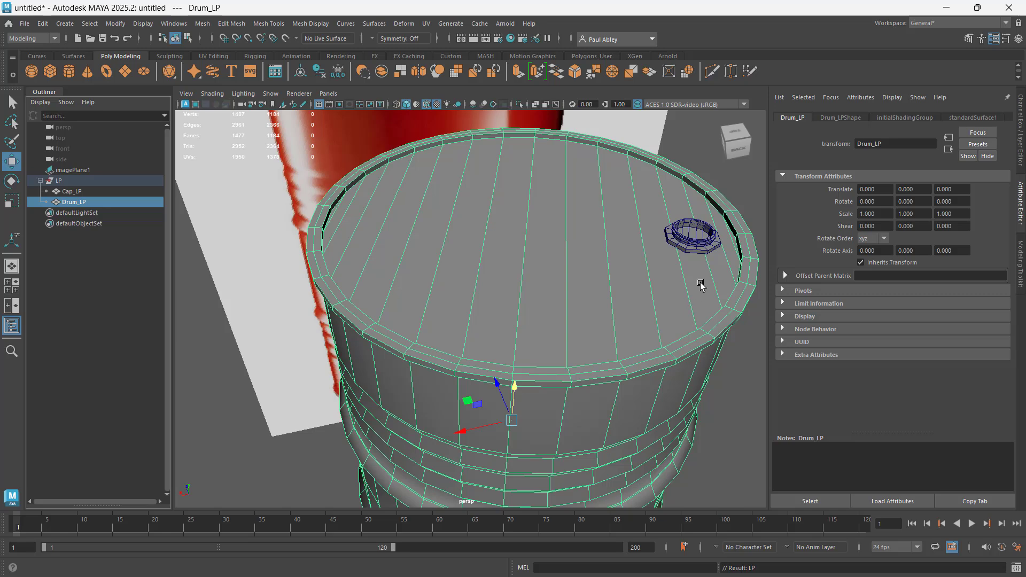
pyautogui.keyDown('shift'); pyautogui.moveTo(690, 142); pyautogui.dragTo(681, 296); pyautogui.keyUp('shift')
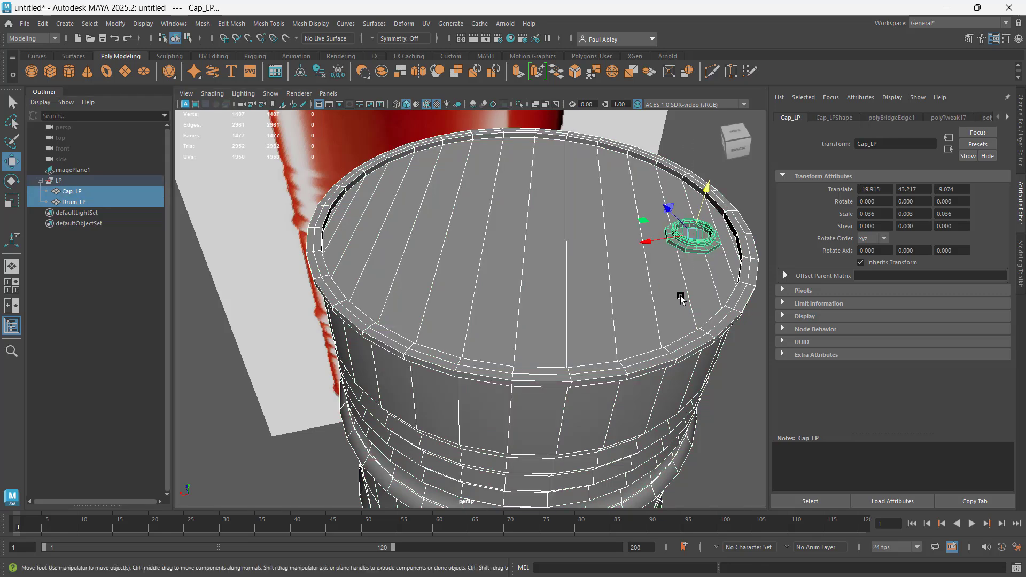
pyautogui.click(25, 24)
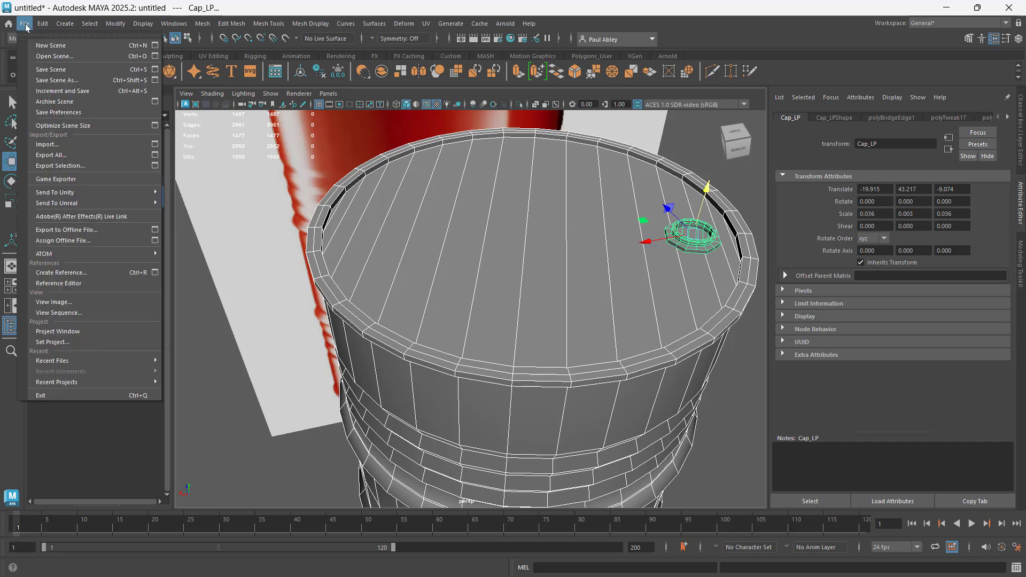
pyautogui.moveTo(47, 28)
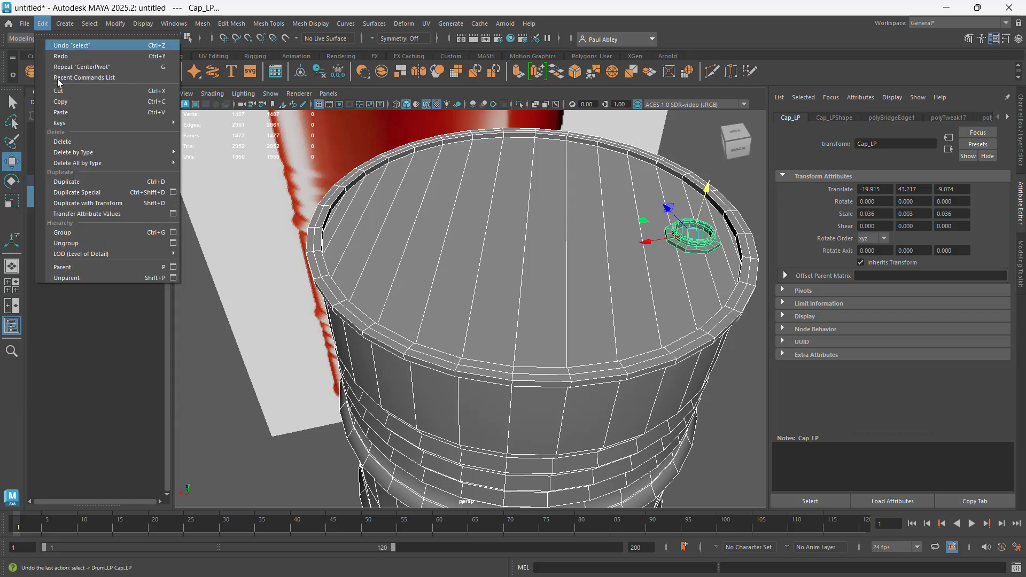
pyautogui.moveTo(83, 163)
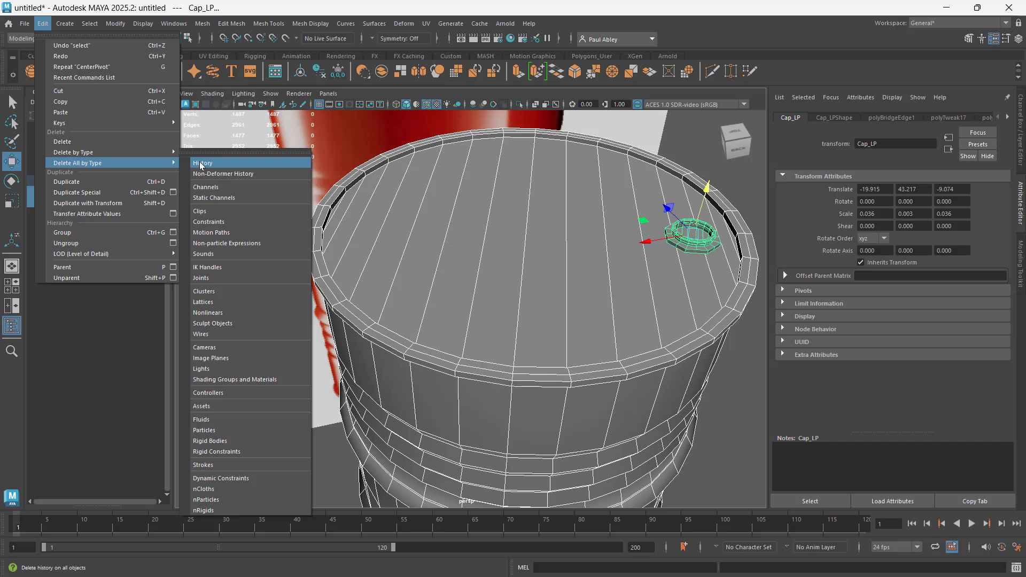
pyautogui.click(194, 163)
pyautogui.click(121, 26)
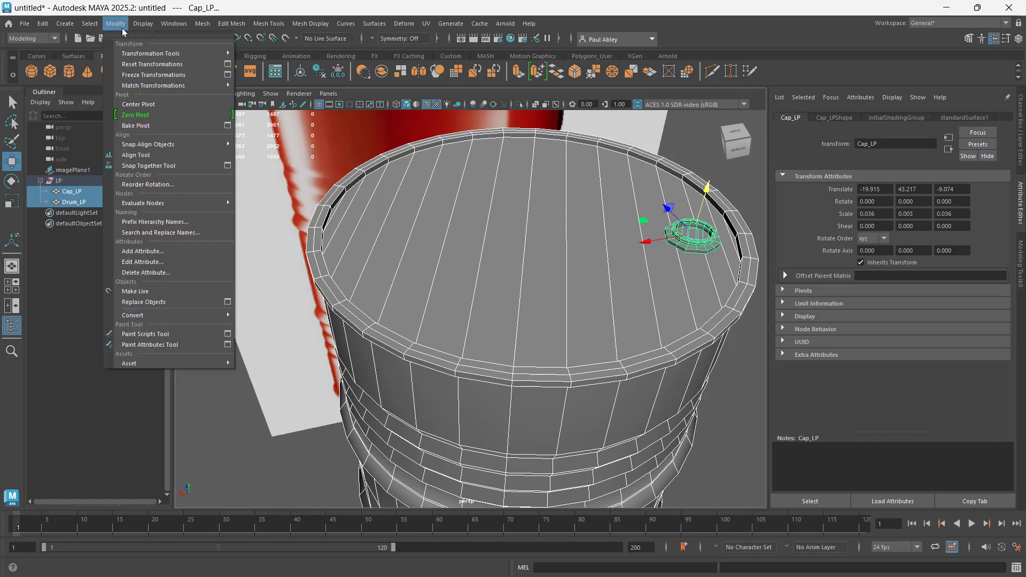
pyautogui.click(131, 75)
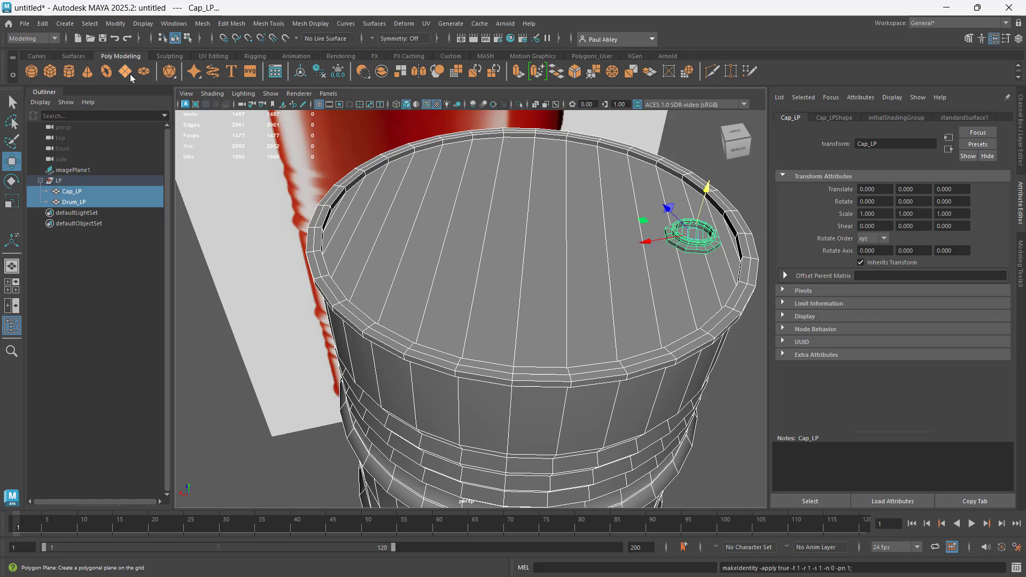
pyautogui.click(31, 26)
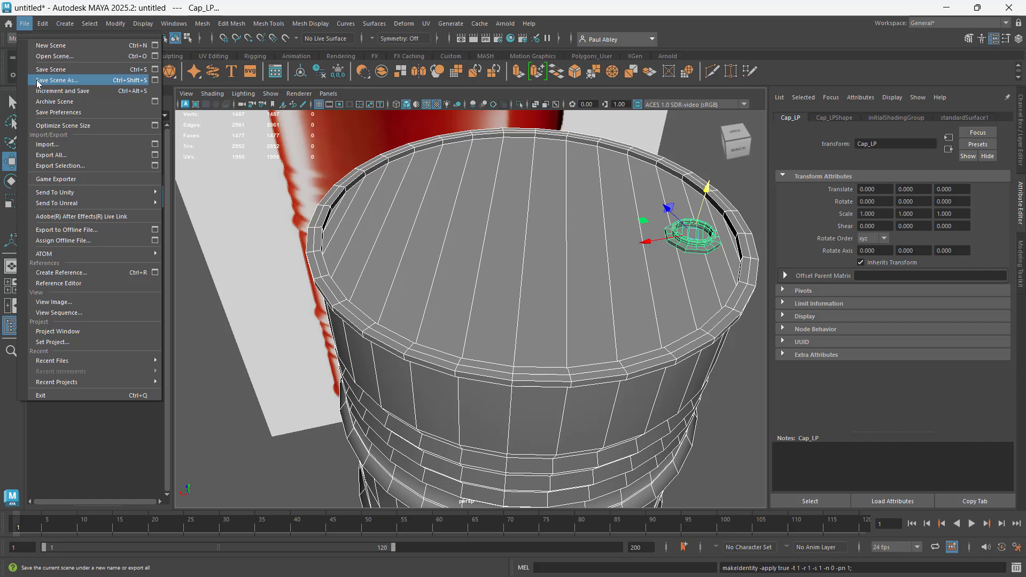
pyautogui.click(374, 23)
pyautogui.scroll(-3, 638, 296)
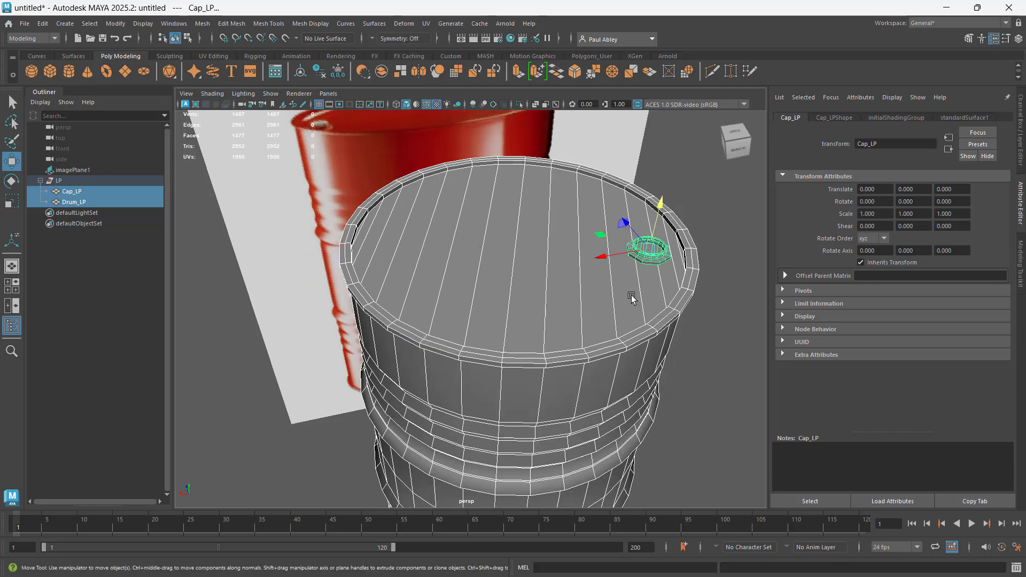
pyautogui.keyDown('alt'); pyautogui.moveTo(614, 292); pyautogui.dragTo(552, 284); pyautogui.keyUp('alt')
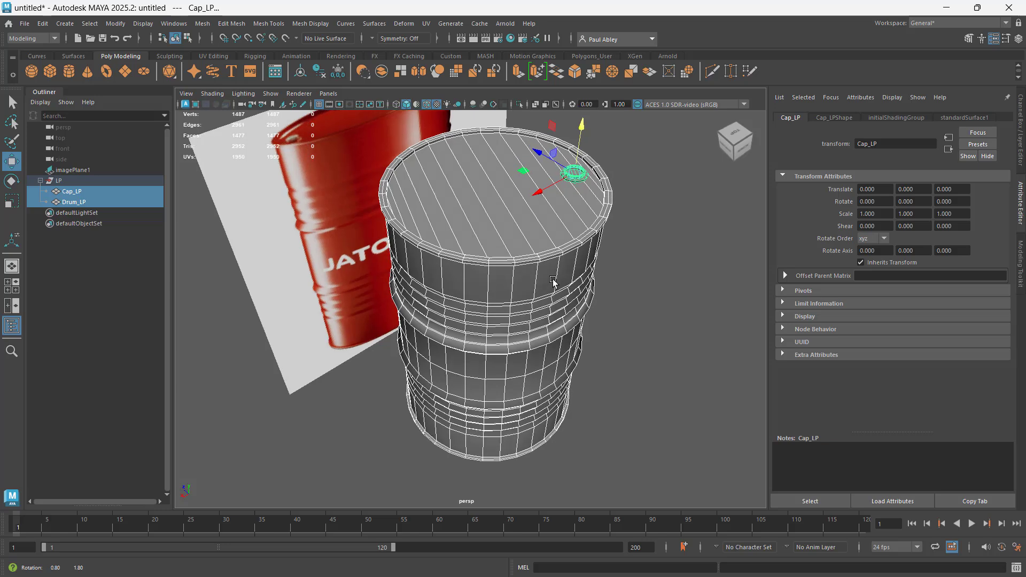